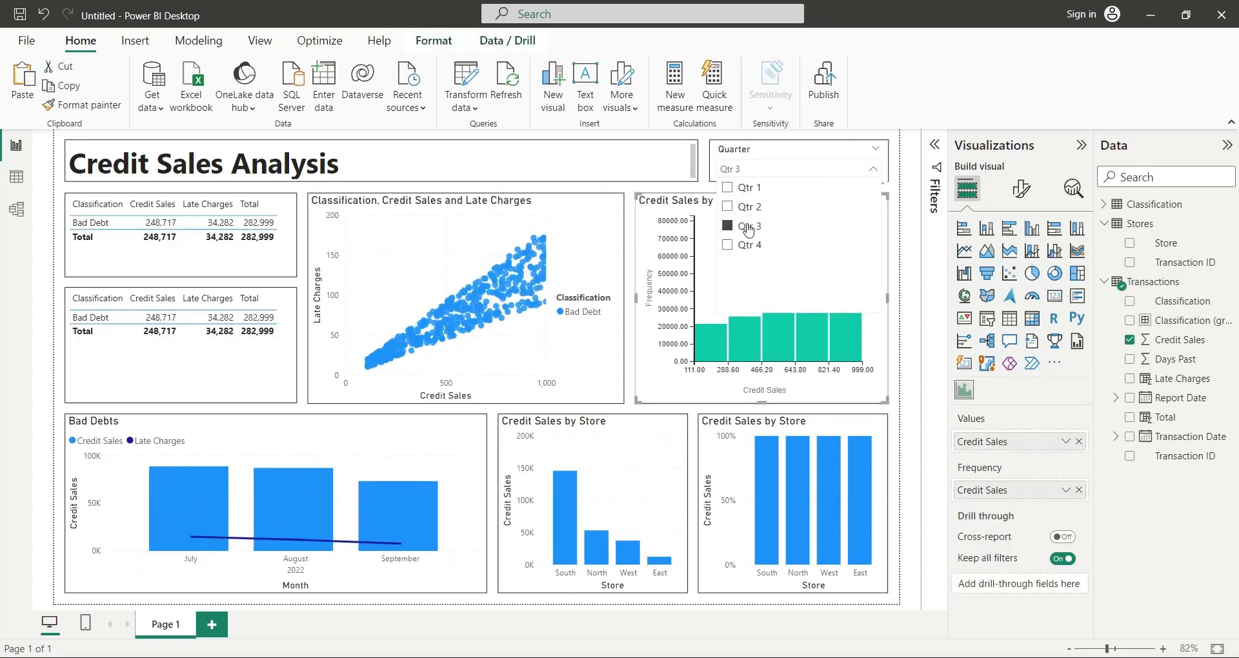
# Step: Filter the report to Qtr 4, clear it, then cross-filter by the Bad Debt, Doubtful and Regular rows
pyautogui.click(748, 245)
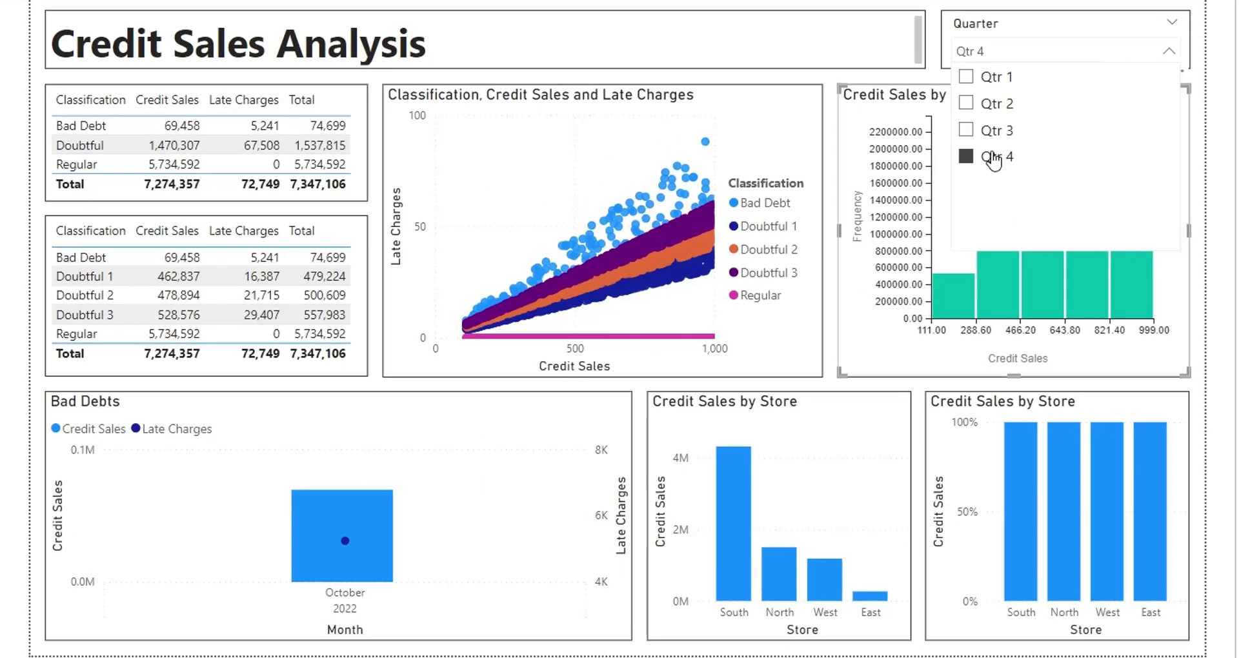
pyautogui.click(994, 158)
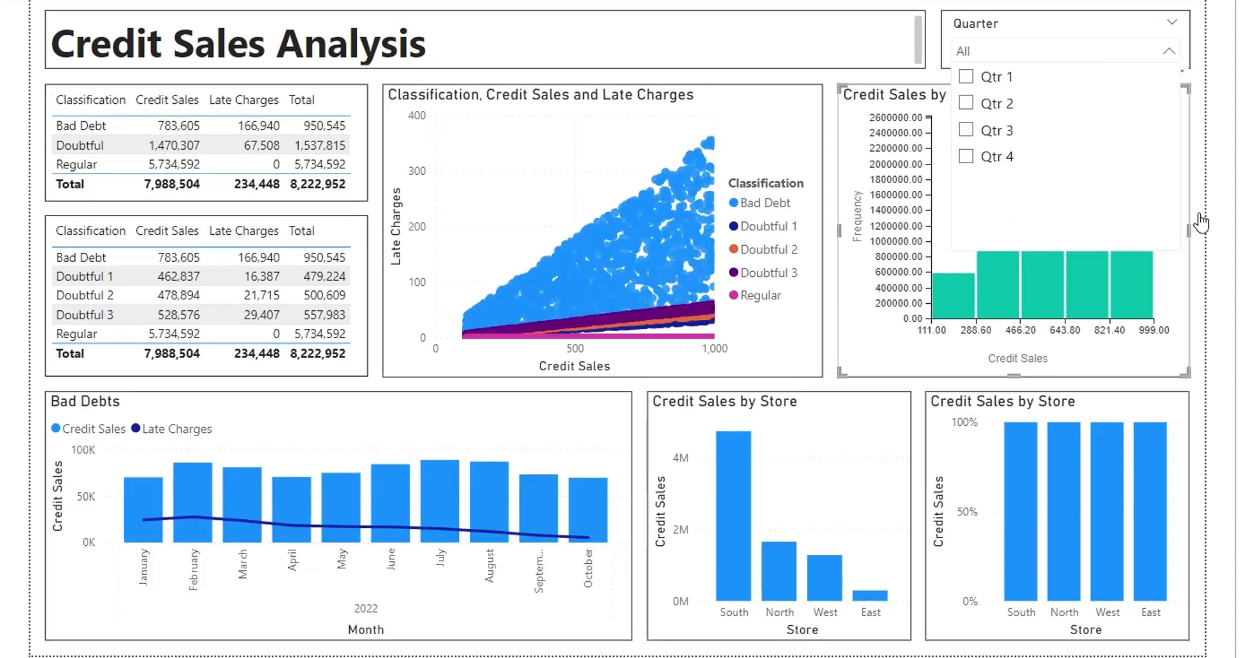
pyautogui.click(157, 129)
pyautogui.click(154, 143)
pyautogui.click(156, 162)
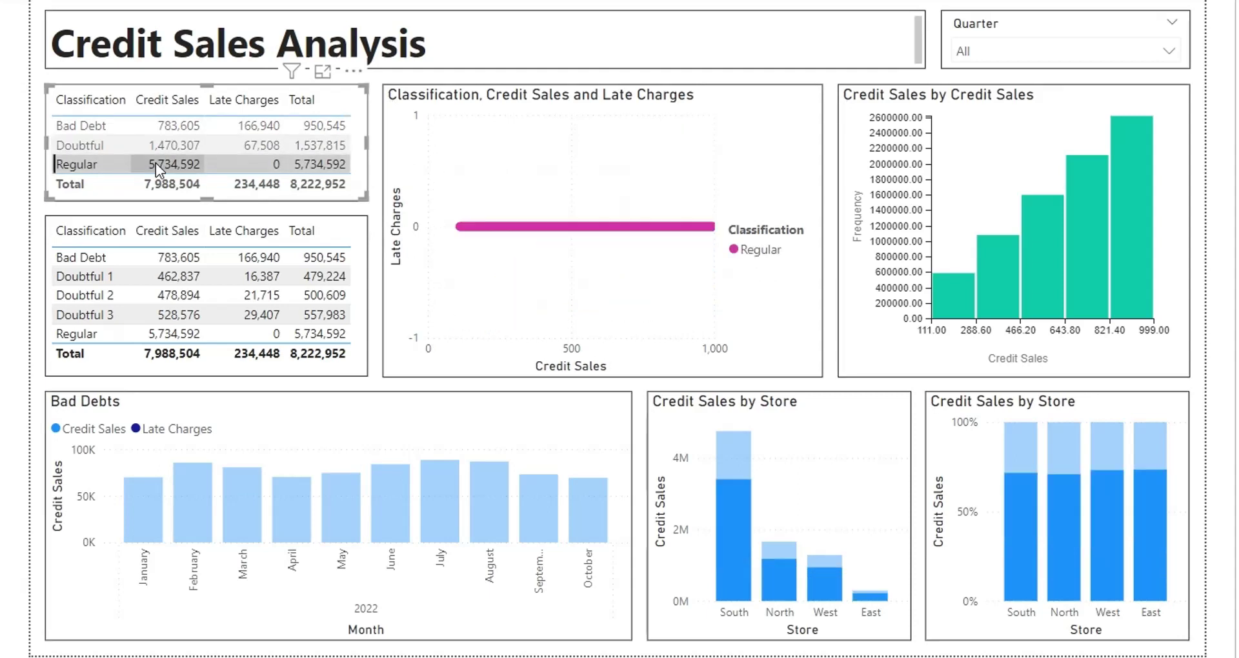
# Step: Filter the scatter chart by Bad Debt, Doubtful 1, Doubtful 2, Doubtful 3 and Regular in turn
pyautogui.click(149, 257)
pyautogui.click(147, 276)
pyautogui.click(146, 295)
pyautogui.click(144, 308)
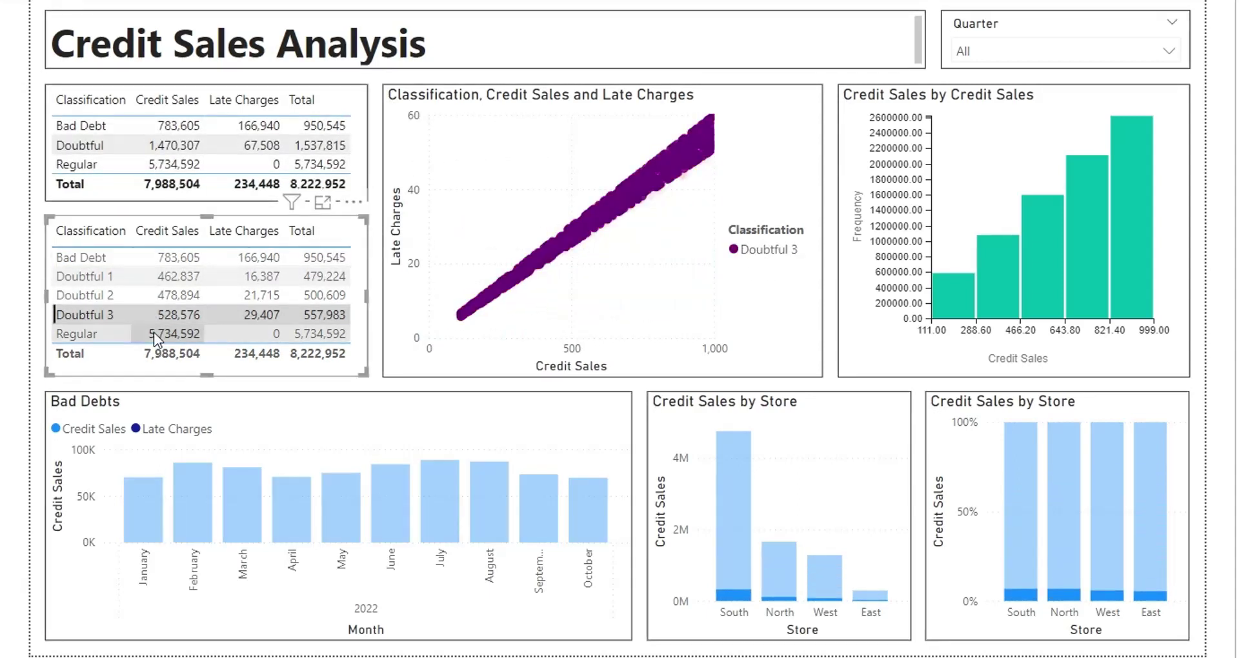
pyautogui.click(154, 331)
# Step: Cross-filter by the February, April, May, July and October bad-debt bars, then clear the month filter
pyautogui.click(192, 497)
pyautogui.click(292, 510)
pyautogui.click(349, 508)
pyautogui.click(441, 510)
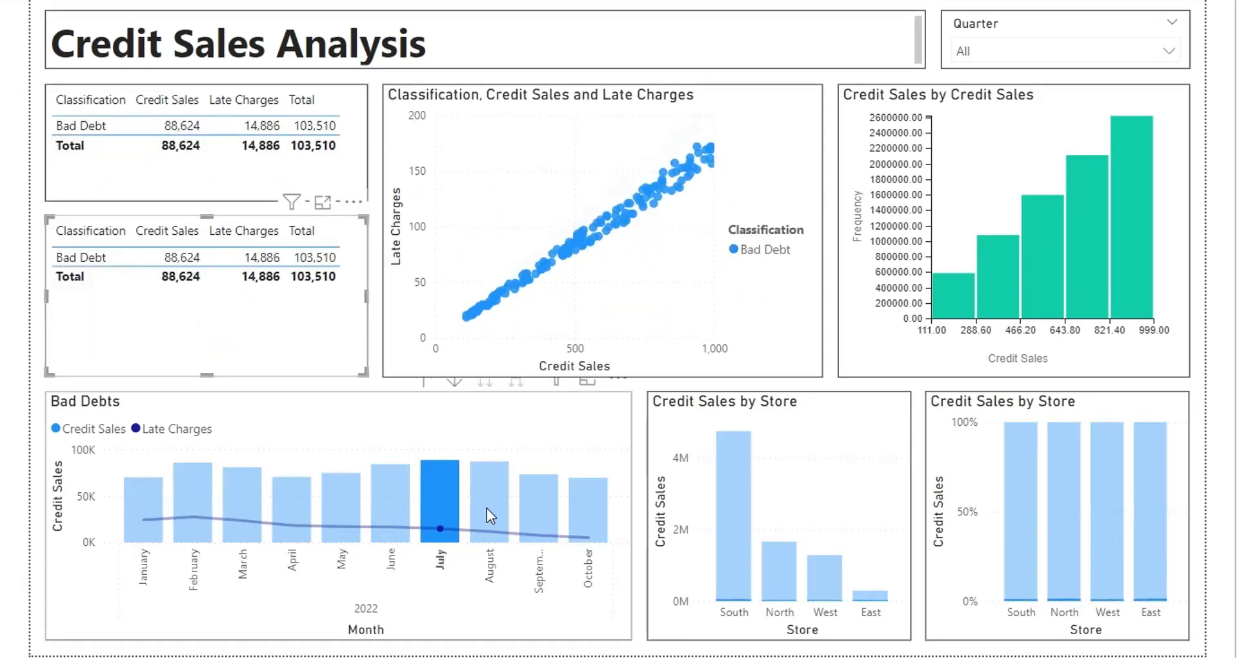
pyautogui.click(583, 508)
pyautogui.click(584, 509)
# Step: Cross-filter the visuals by the North, East, South and West store bars
pyautogui.click(783, 574)
pyautogui.click(870, 595)
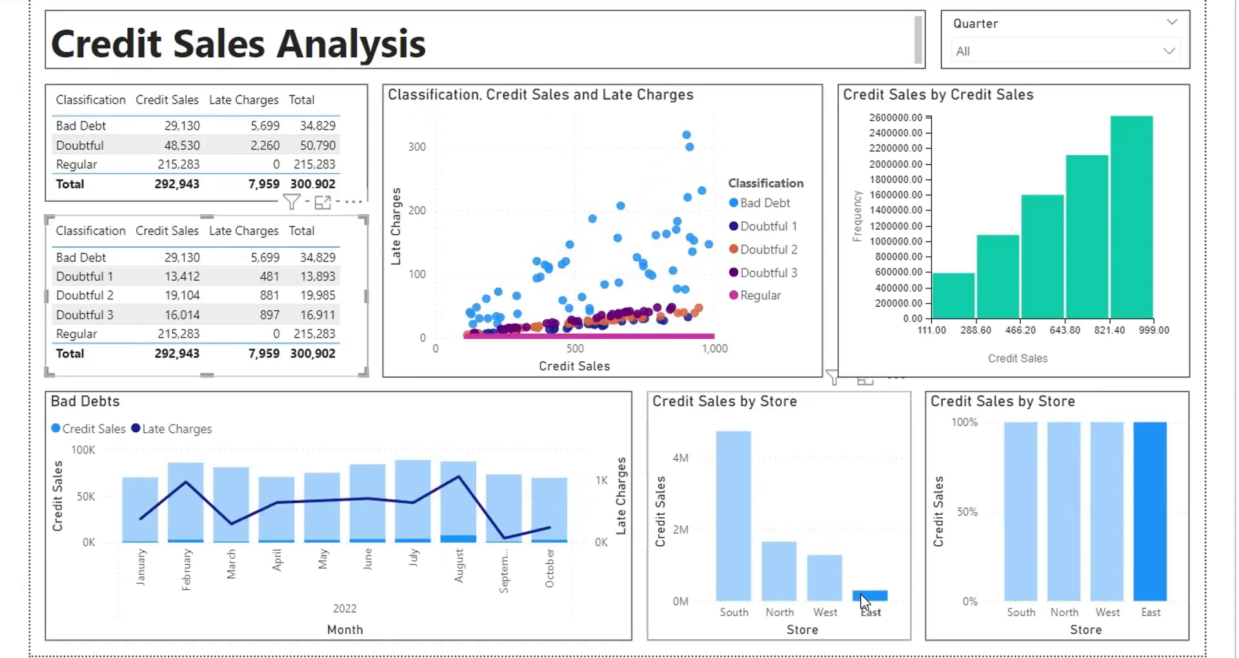
pyautogui.click(1018, 583)
pyautogui.click(1064, 583)
pyautogui.click(1107, 583)
pyautogui.click(1144, 583)
# Step: Filter by credit-sales histogram ranges from 821.40–999 down to 111–288.60, then clear the filter
pyautogui.click(1130, 283)
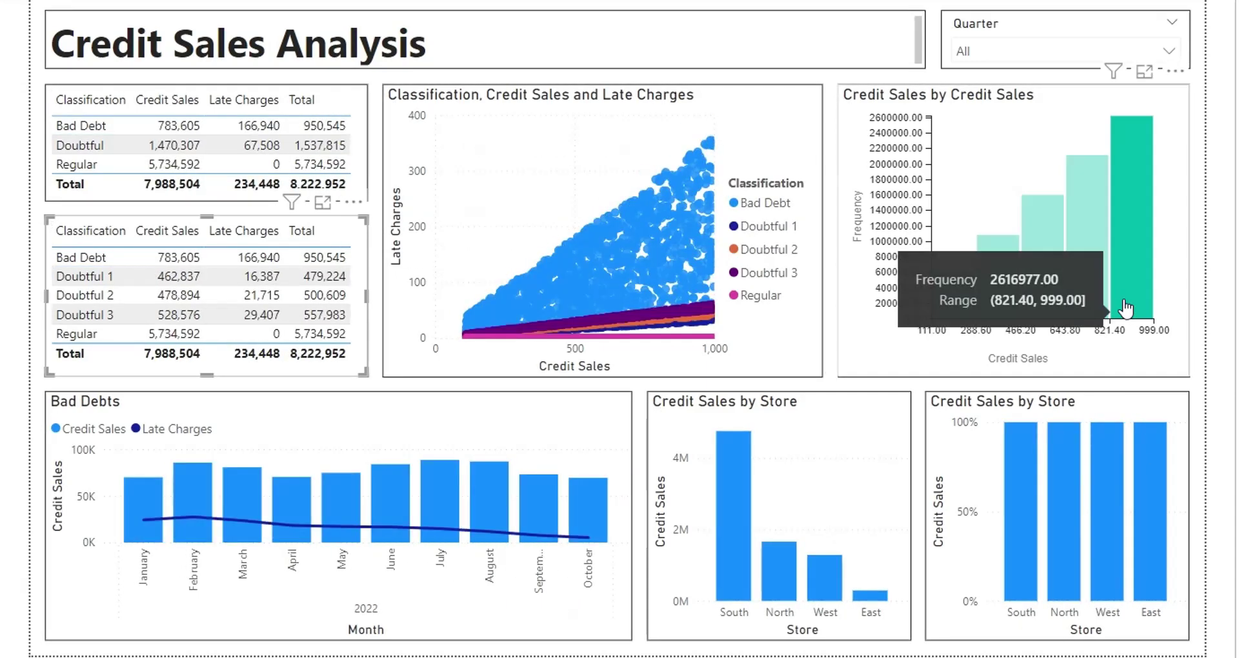
pyautogui.click(1087, 304)
pyautogui.click(1042, 303)
pyautogui.click(954, 310)
pyautogui.click(953, 320)
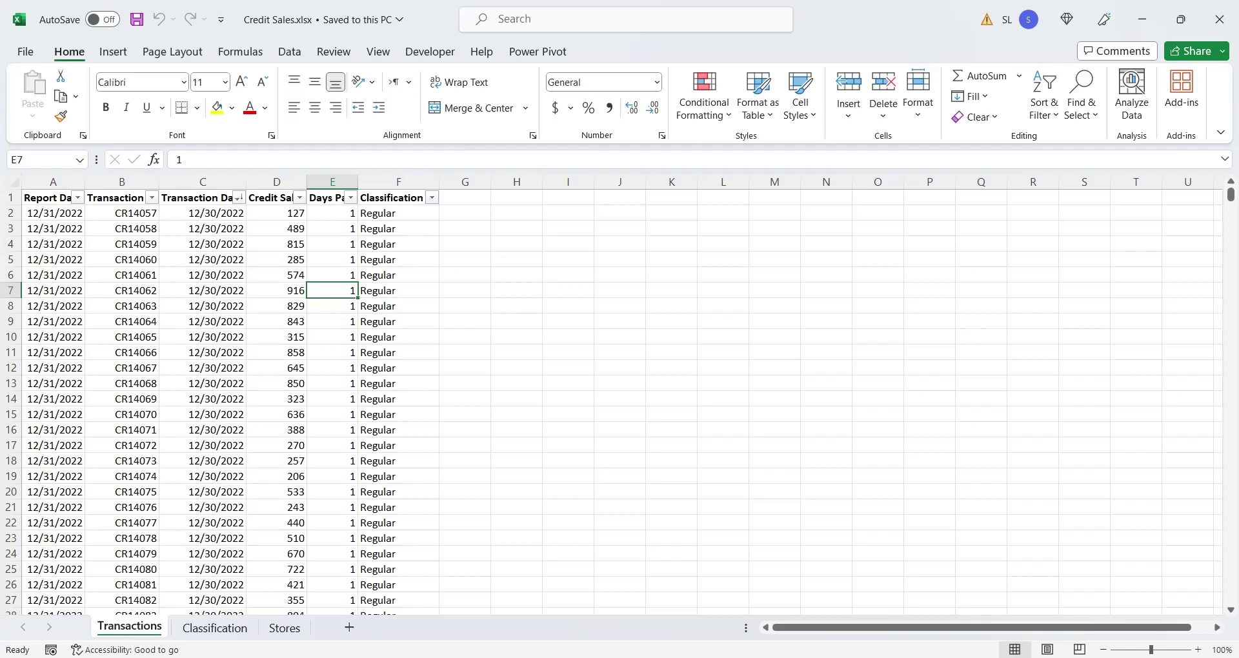
# Step: Jump to the last Days Past row on the Transactions sheet and back to the top
pyautogui.hotkey('ctrl', 'Down')
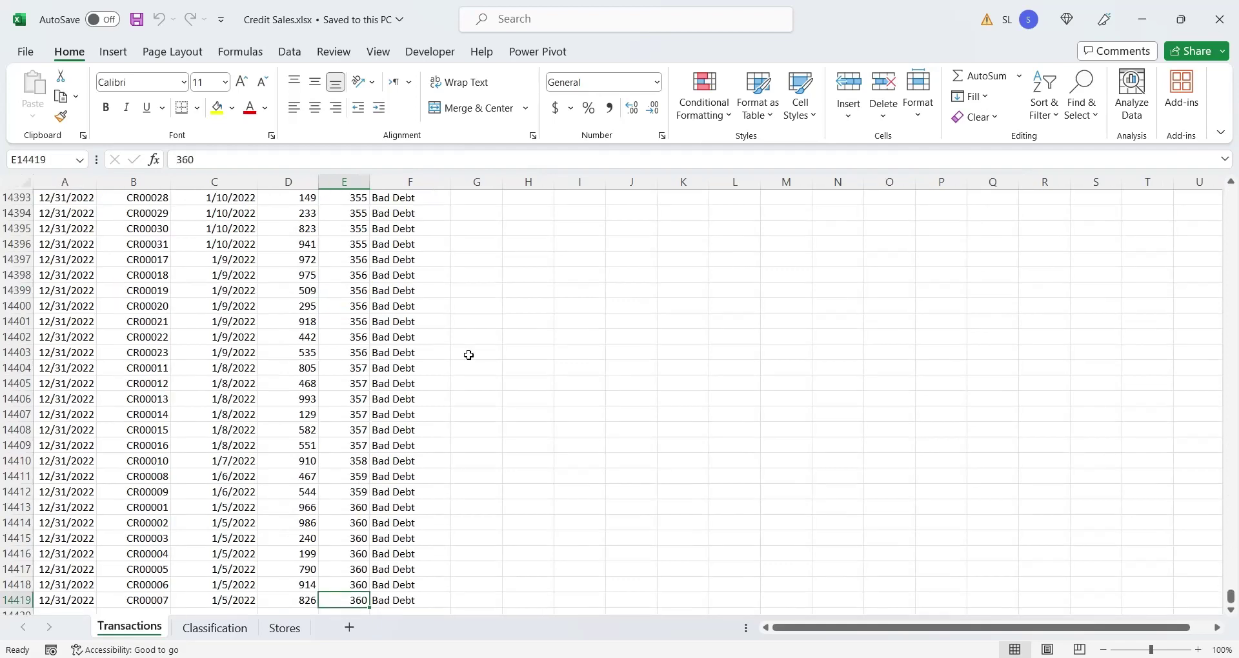
pyautogui.hotkey('ctrl', 'Up')
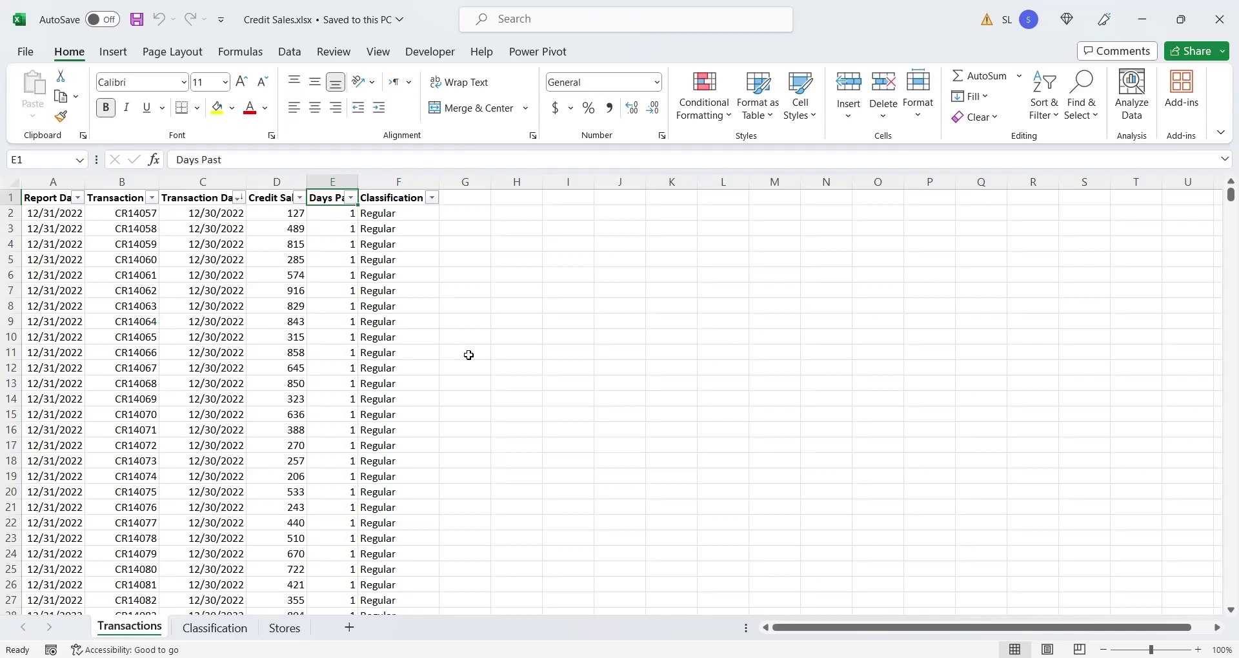
pyautogui.click(223, 397)
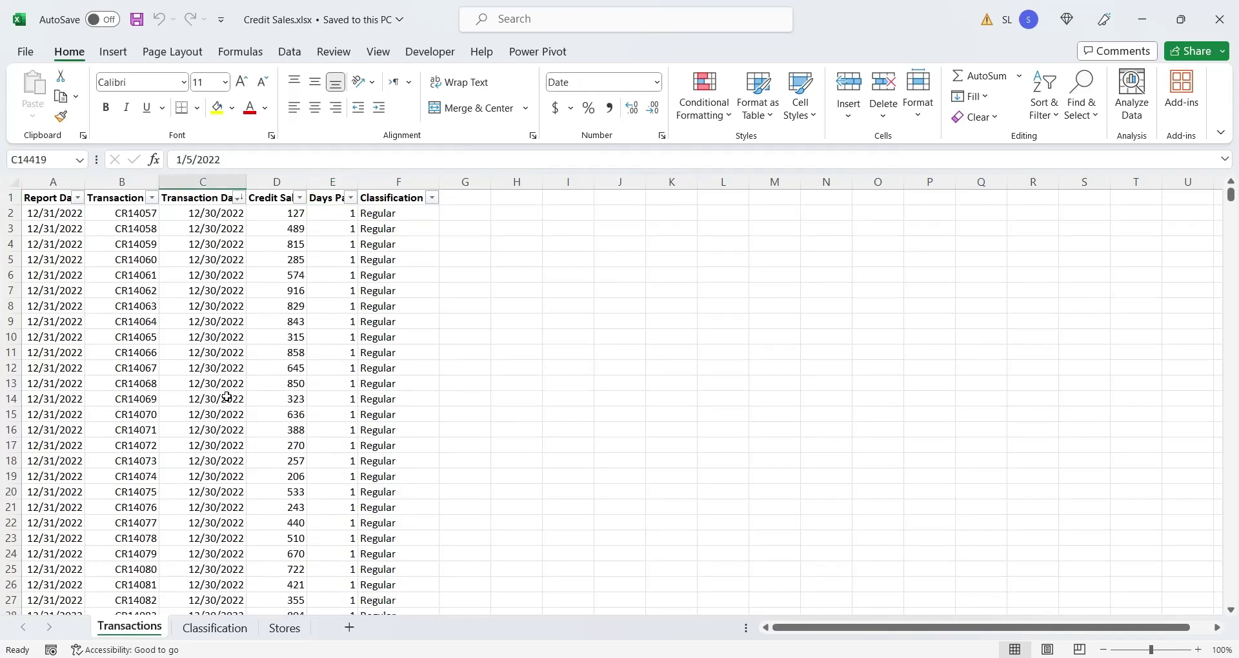
# Step: Inspect the Classification table A1:B6 and the Stores sheet's Transaction ID and Store columns
pyautogui.click(216, 629)
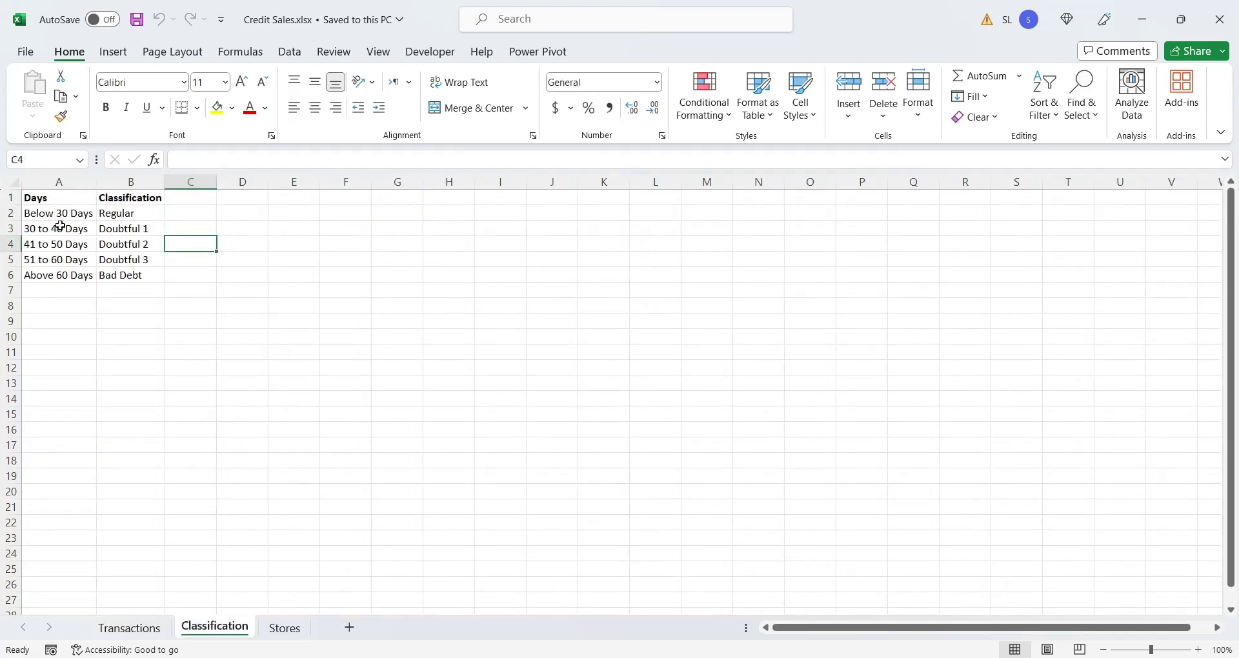
pyautogui.moveTo(50, 198); pyautogui.dragTo(137, 271)
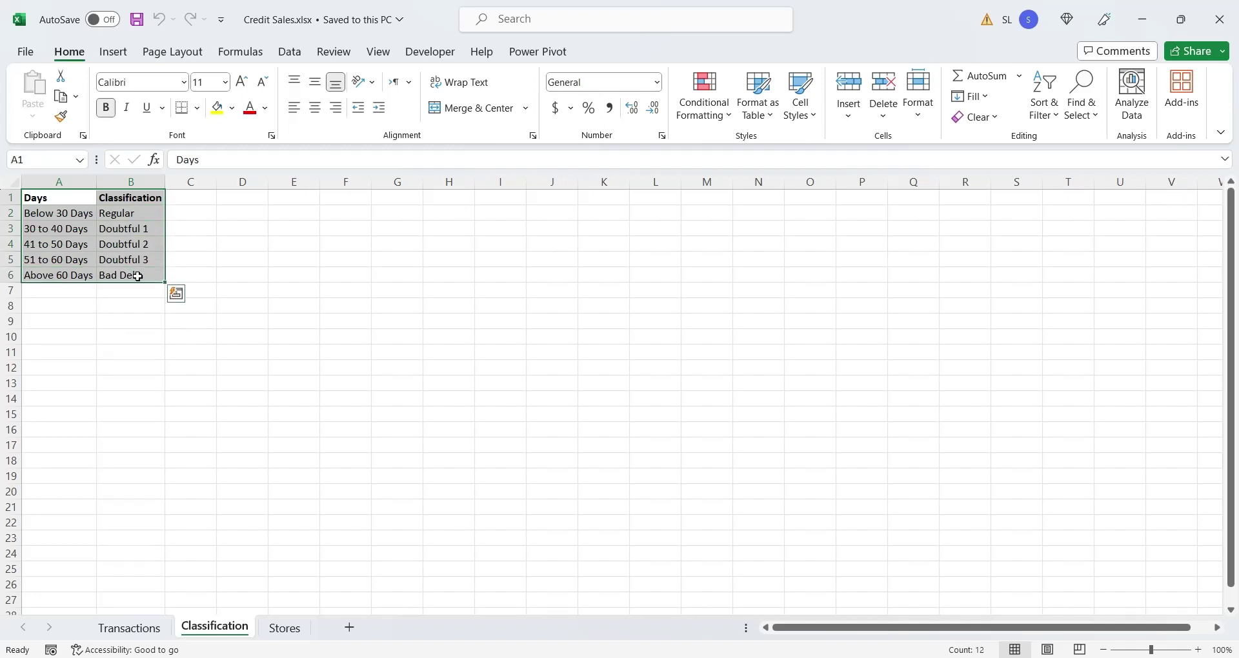
pyautogui.click(149, 341)
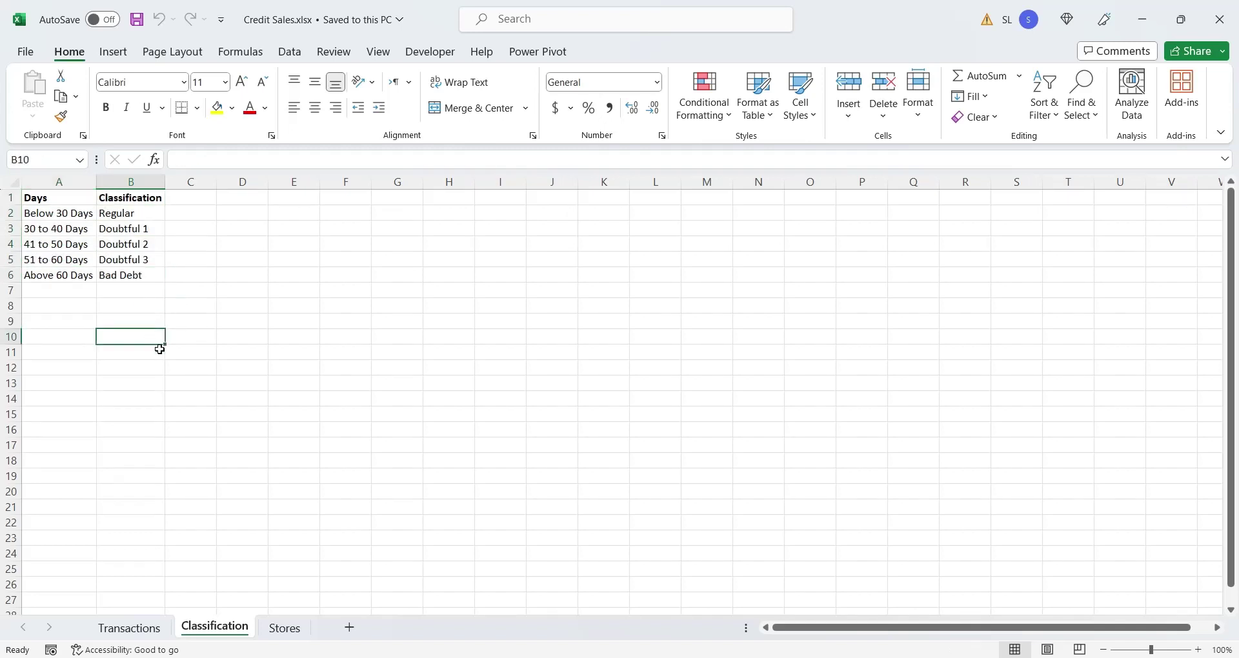
pyautogui.click(284, 628)
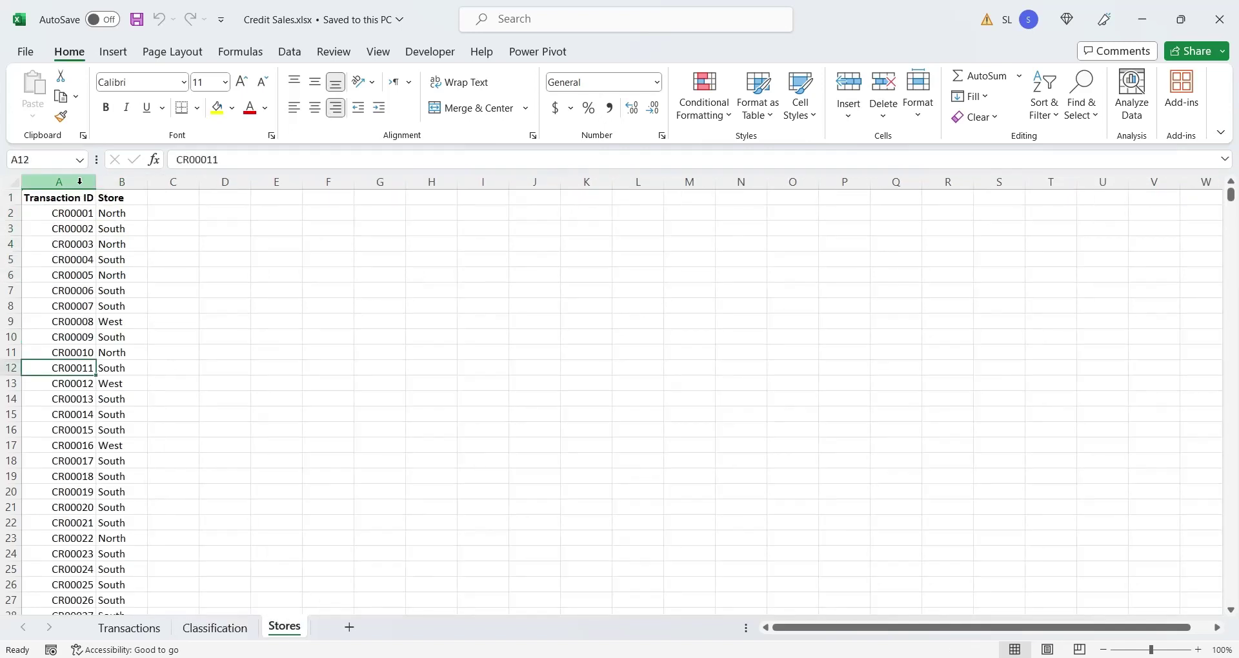
pyautogui.moveTo(59, 182); pyautogui.dragTo(133, 185)
pyautogui.click(177, 279)
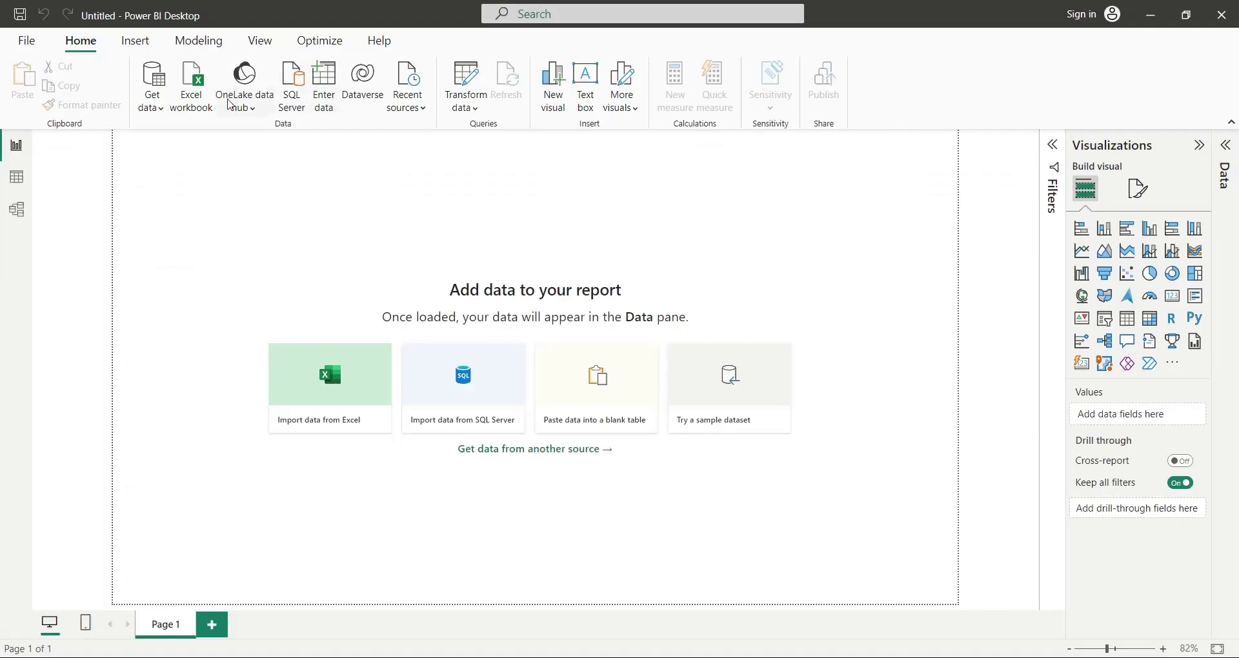
# Step: Import Credit Sales.xlsx from Excel, ticking Classification, Stores and Transactions in Navigator, and load them
pyautogui.click(192, 88)
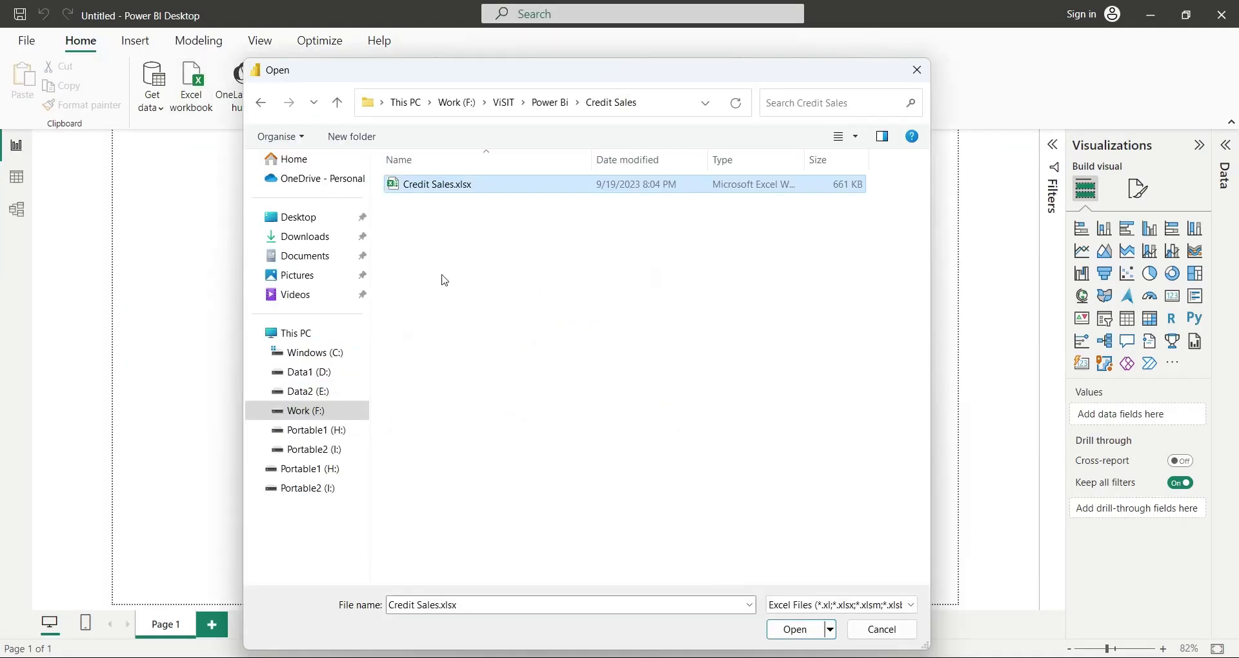
pyautogui.click(795, 630)
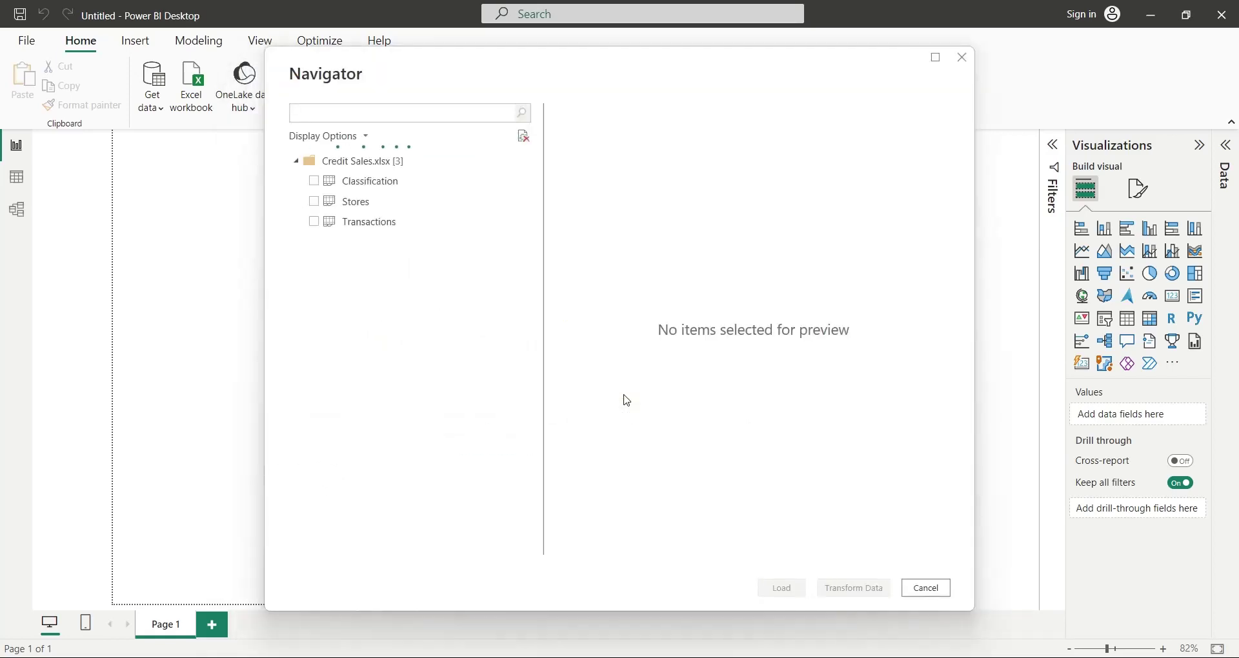
pyautogui.click(314, 181)
pyautogui.click(313, 202)
pyautogui.click(313, 221)
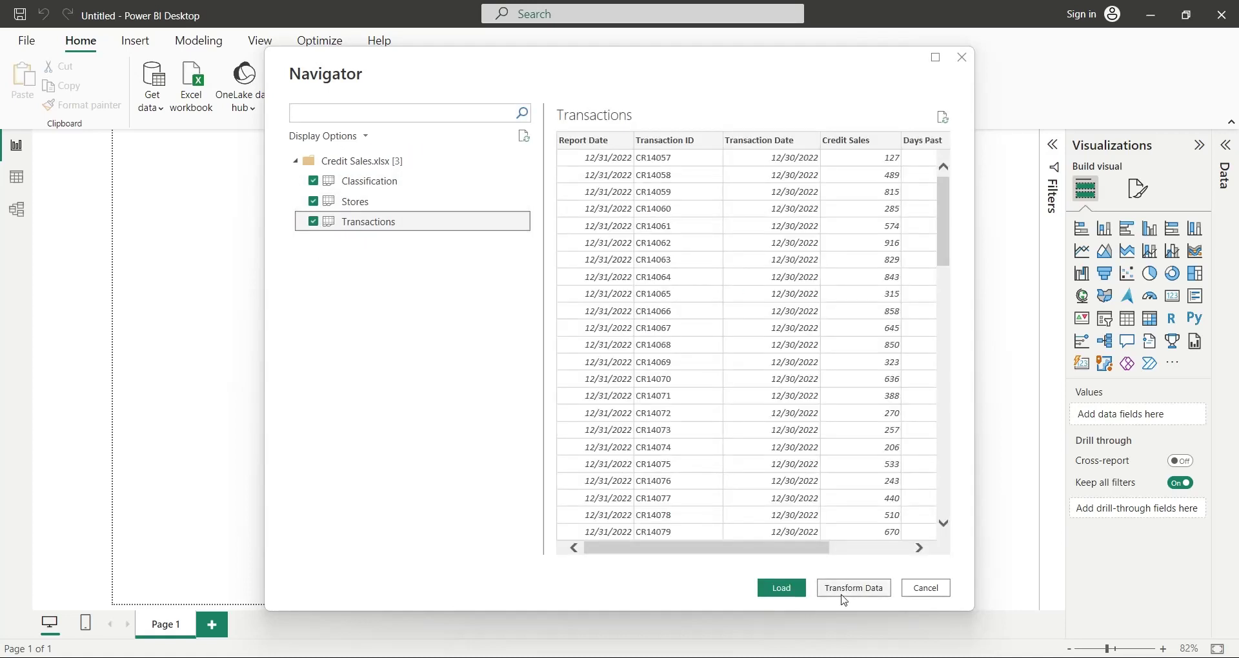
pyautogui.click(792, 589)
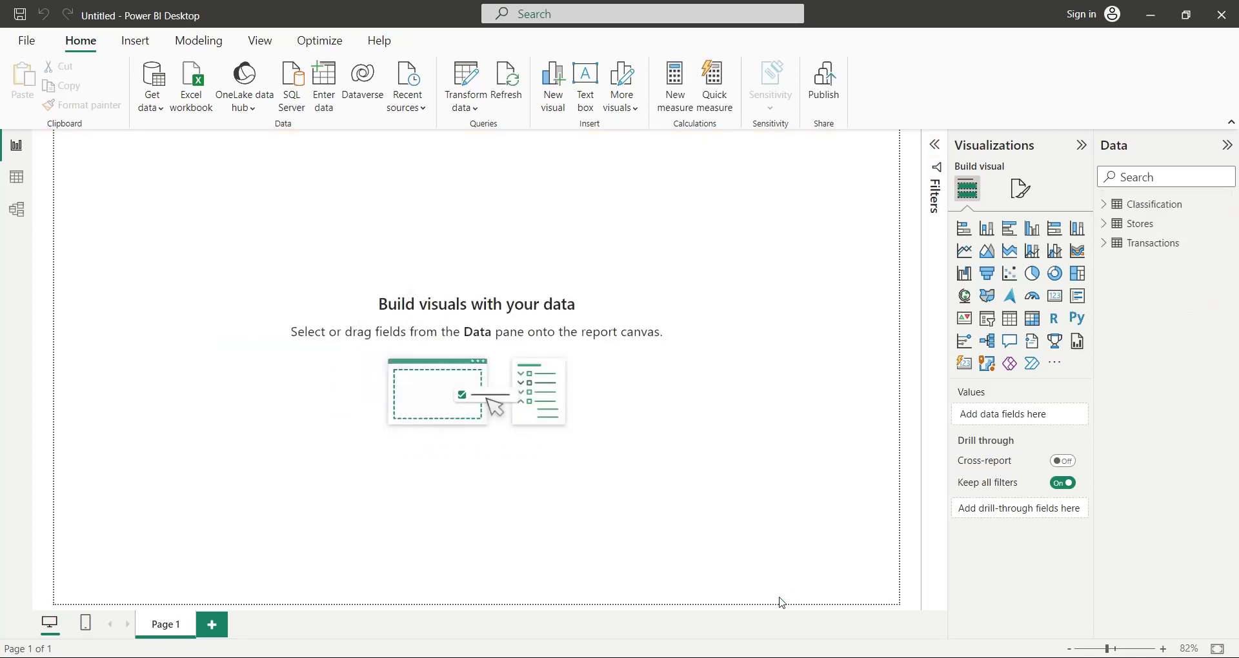
# Step: Expand the Classification, Stores and Transactions fields in the Data pane, then edit the Classification query
pyautogui.click(1103, 204)
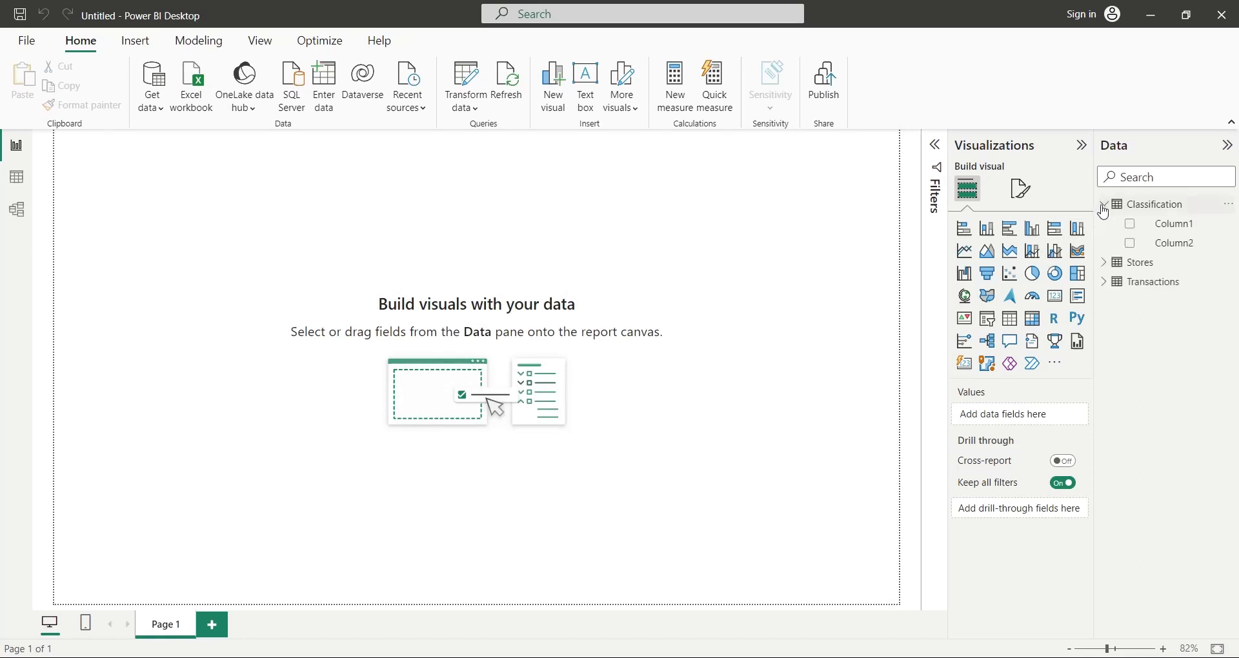
pyautogui.click(1106, 264)
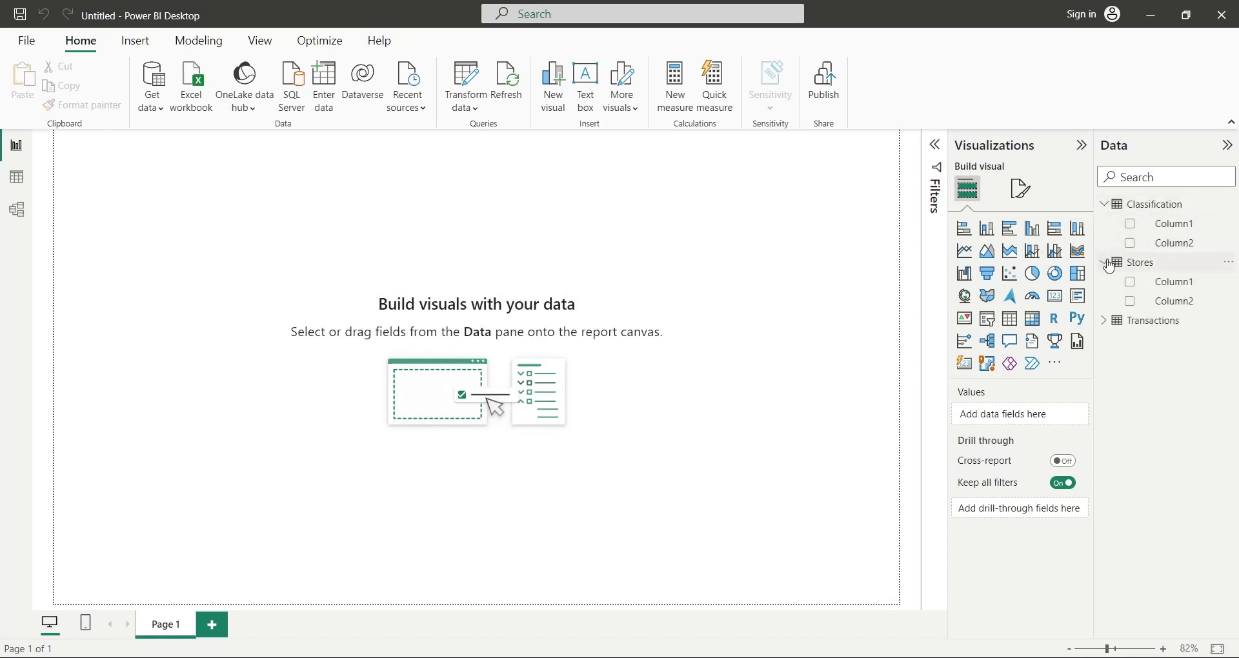
pyautogui.click(1104, 321)
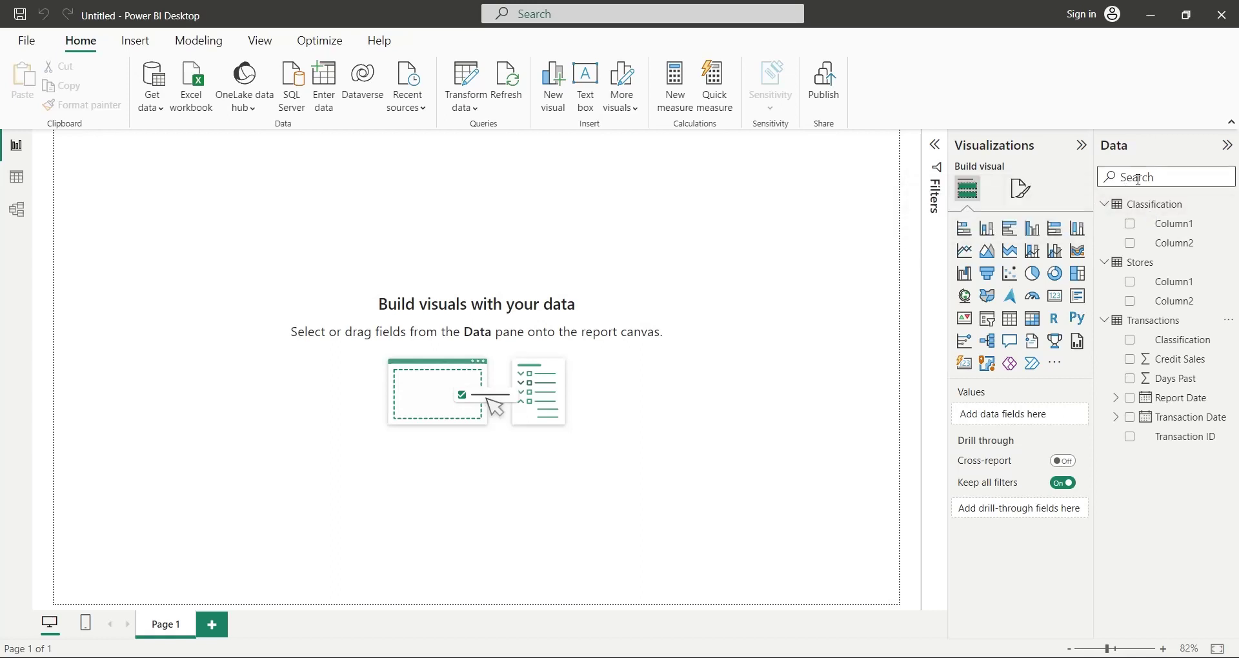
pyautogui.rightClick(1144, 205)
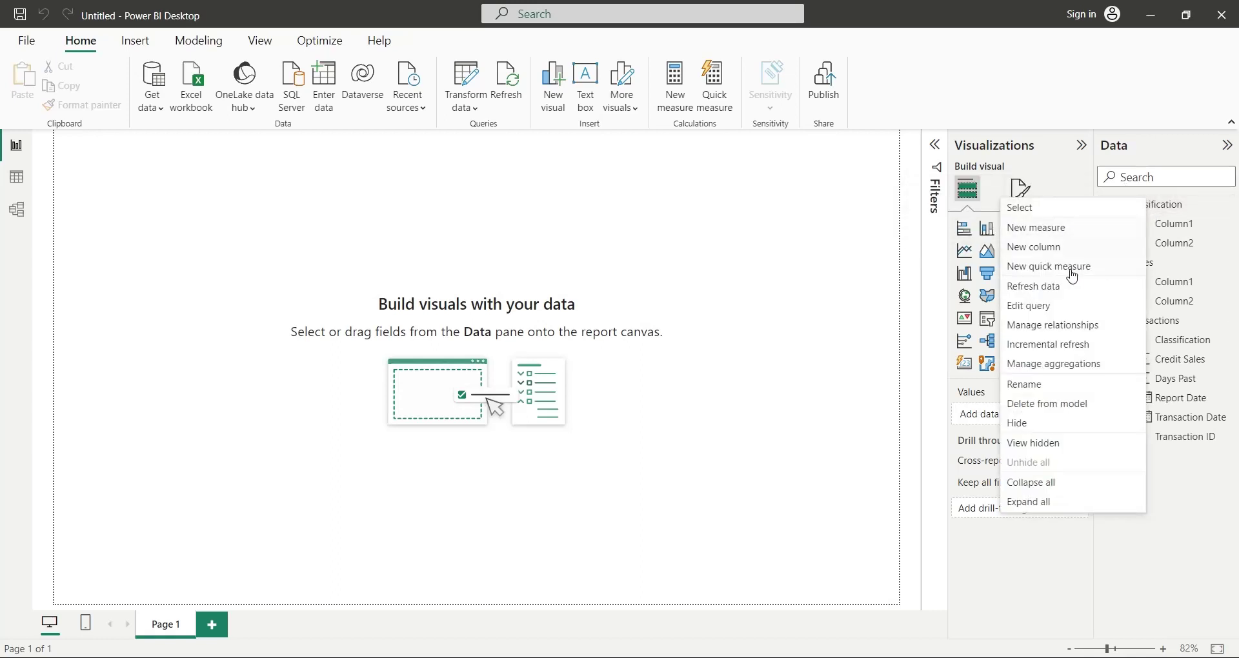
pyautogui.click(1055, 306)
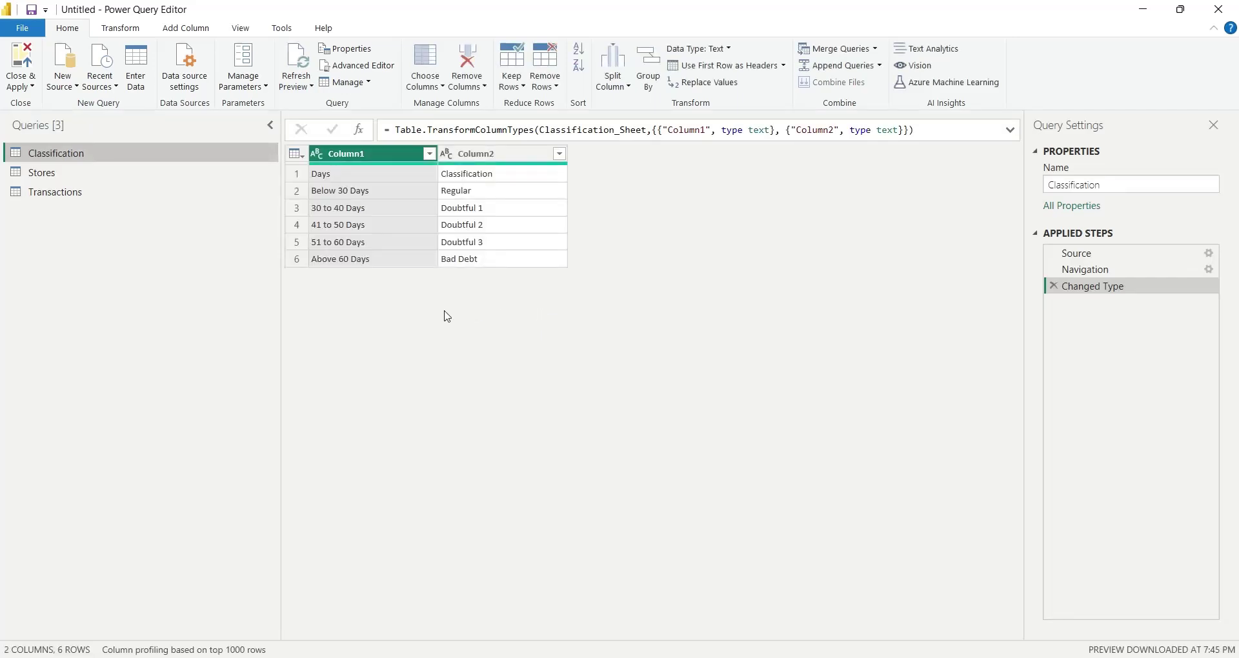
# Step: Promote the first row to headers in the Classification and Stores queries, then Close & Apply
pyautogui.click(724, 67)
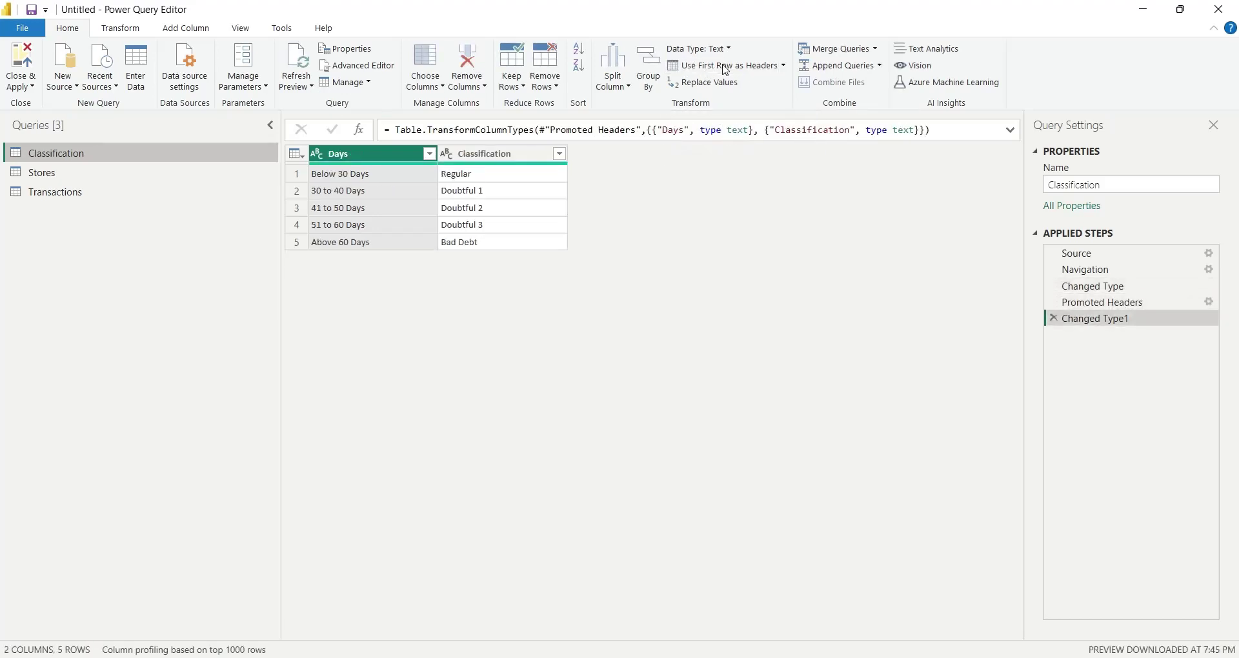
pyautogui.click(95, 173)
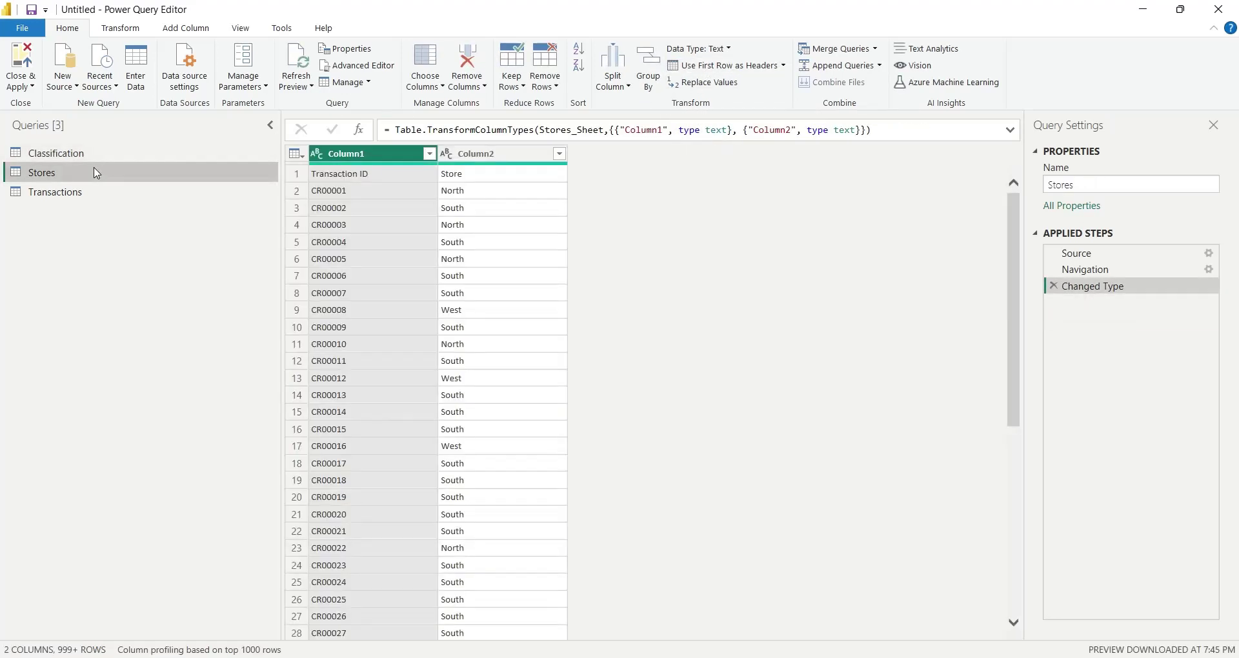
pyautogui.click(685, 67)
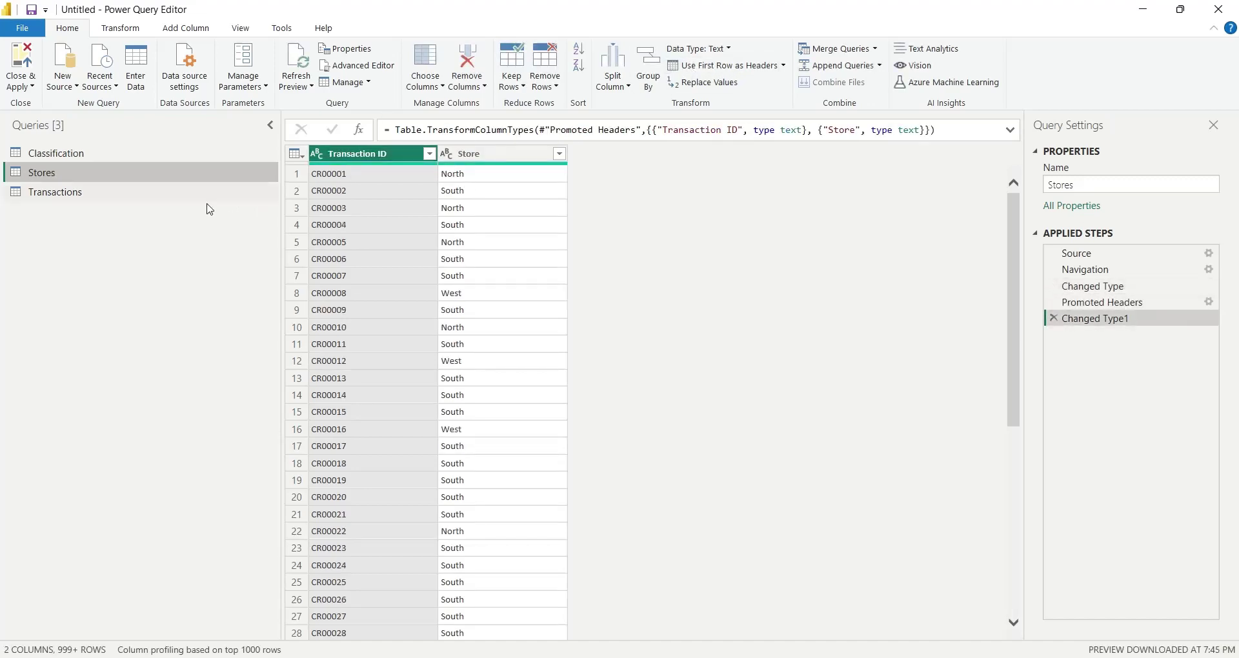
pyautogui.click(164, 197)
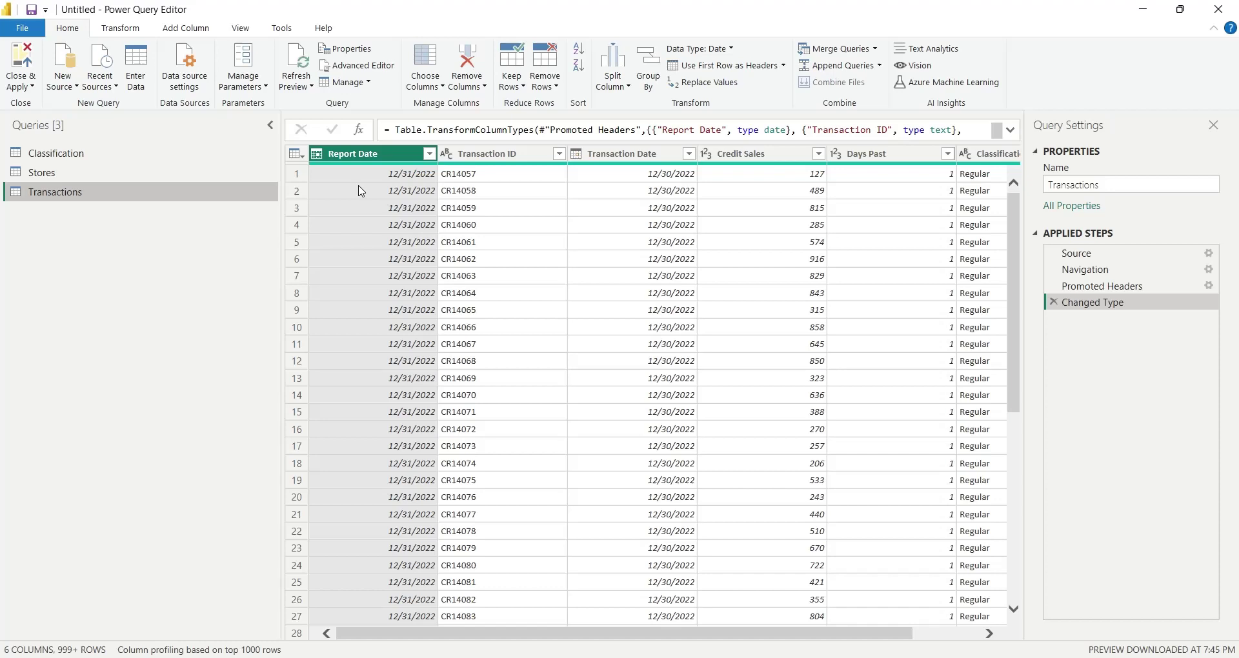
pyautogui.click(21, 65)
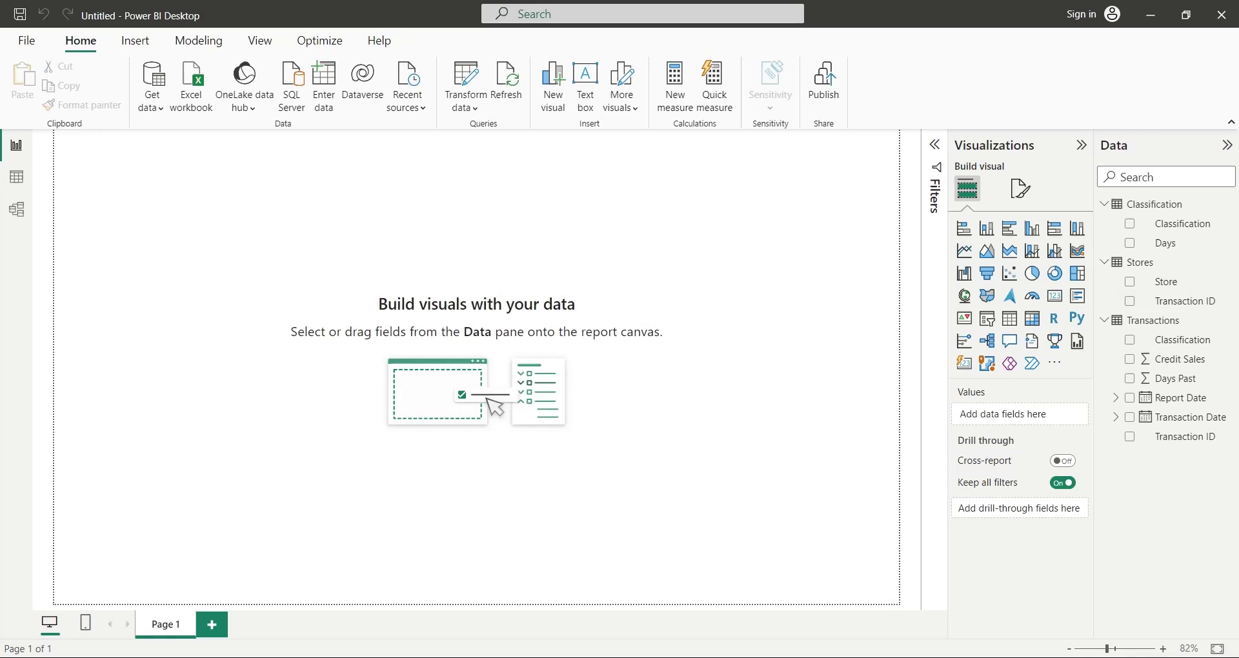
# Step: Review the table relationships in Model view, nudging the Transactions card right, then switch to Table view
pyautogui.click(16, 220)
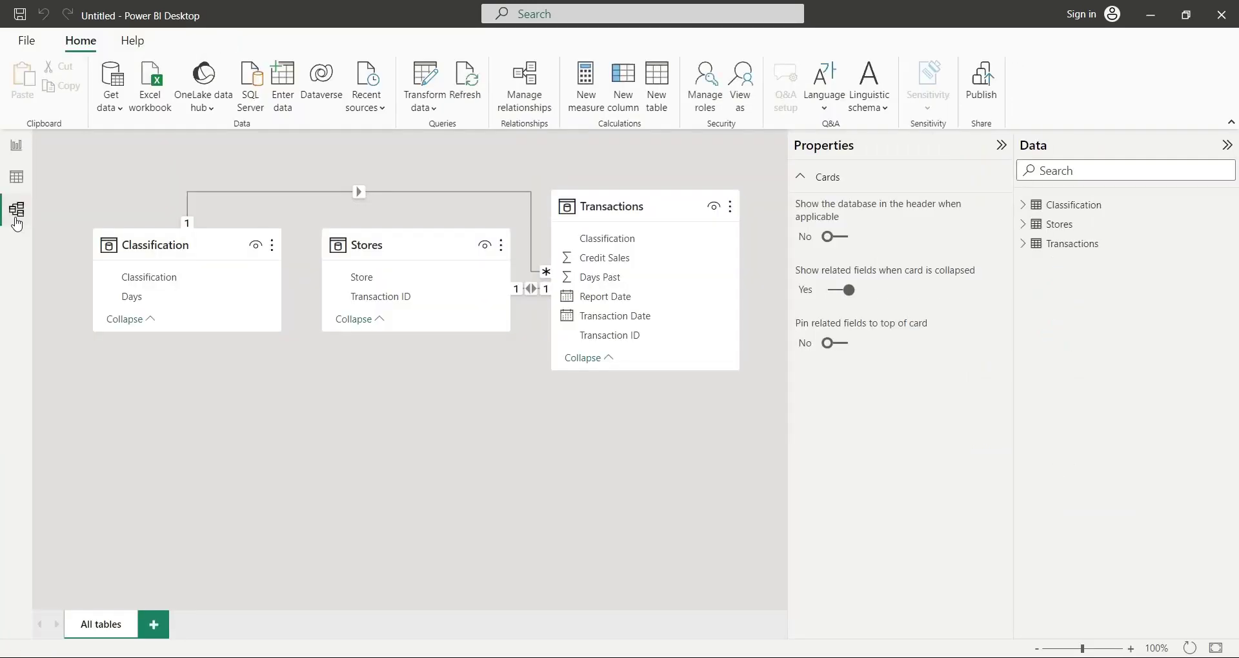
pyautogui.moveTo(638, 219); pyautogui.dragTo(686, 219)
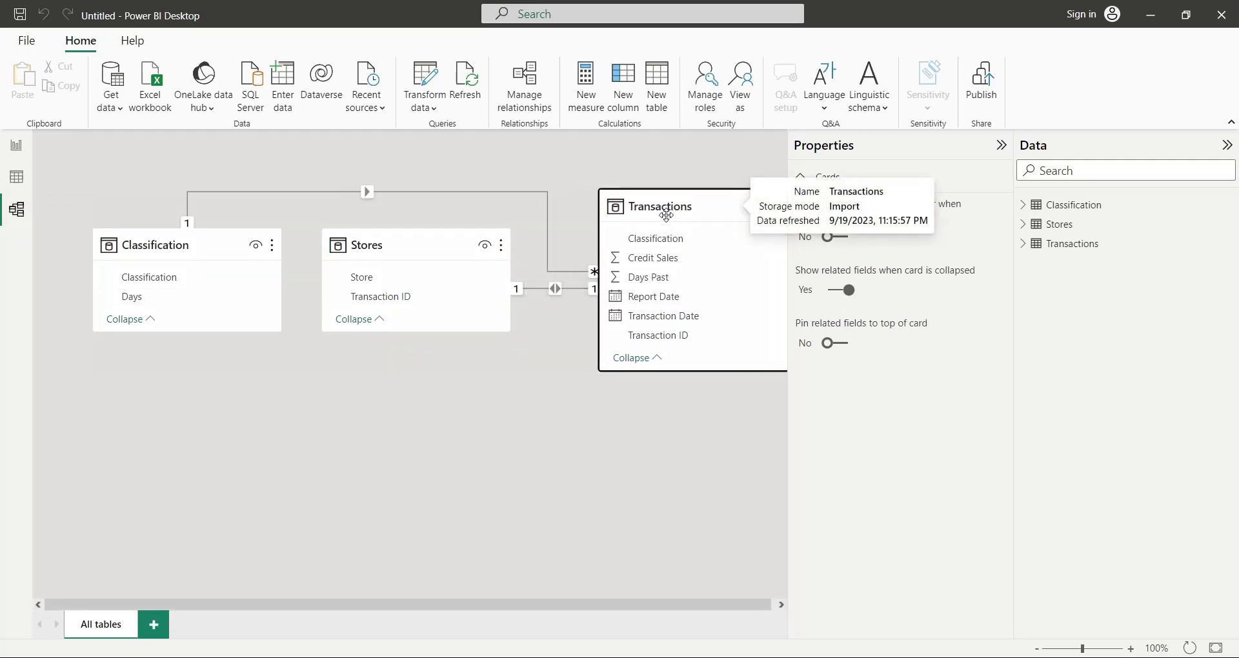
pyautogui.click(21, 186)
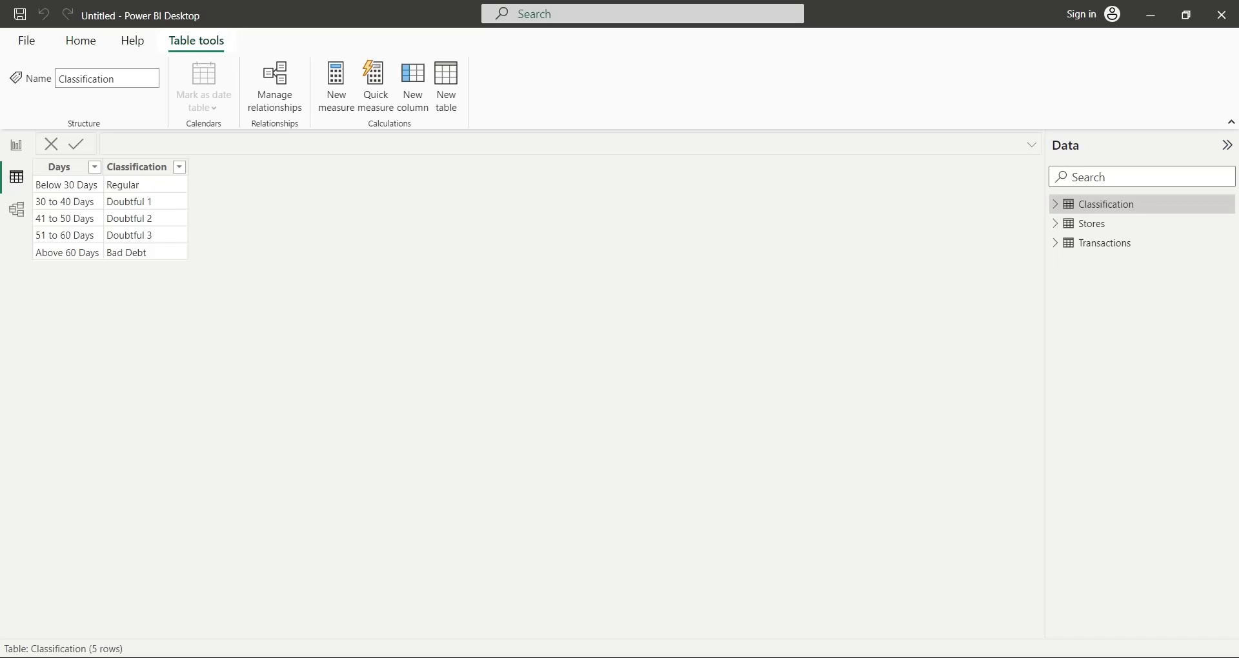
# Step: Show the Transactions table and open Data groups for its Classification column
pyautogui.click(1105, 231)
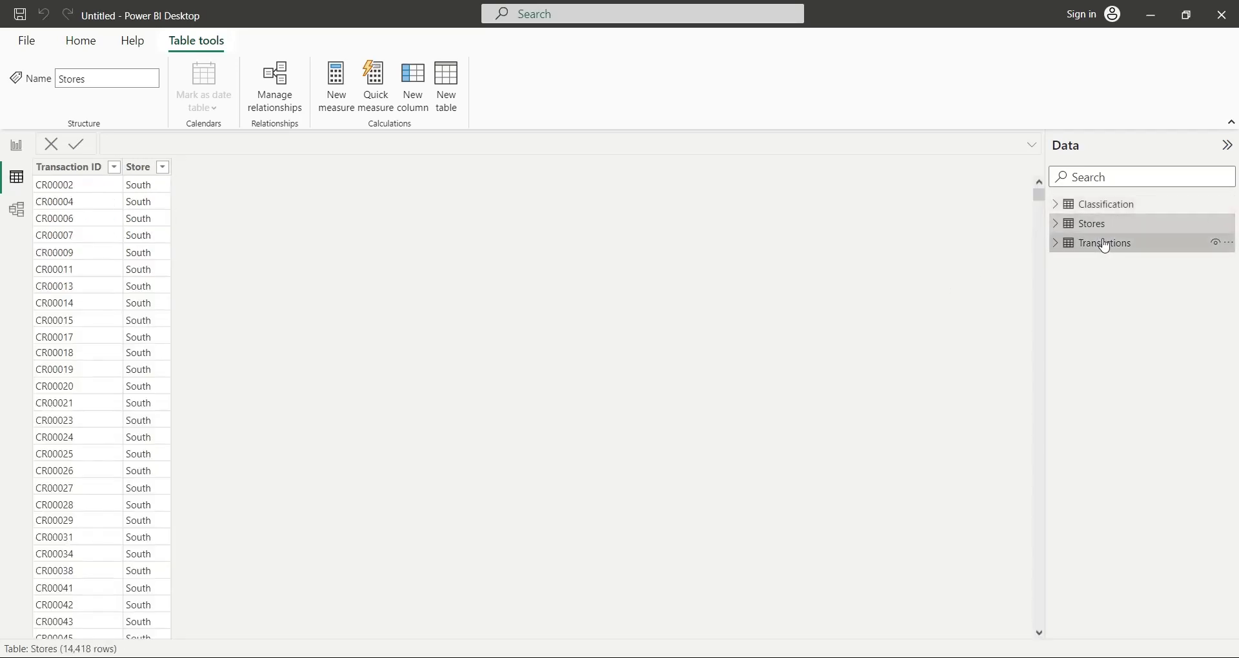
pyautogui.click(1099, 244)
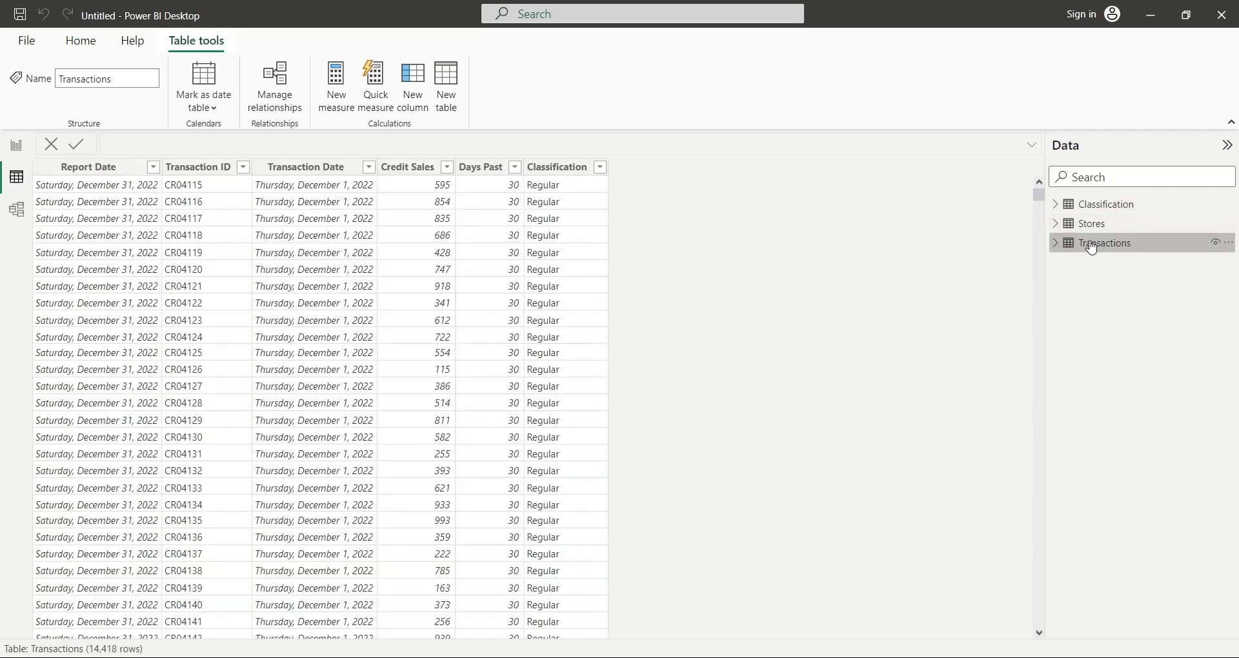
pyautogui.click(549, 169)
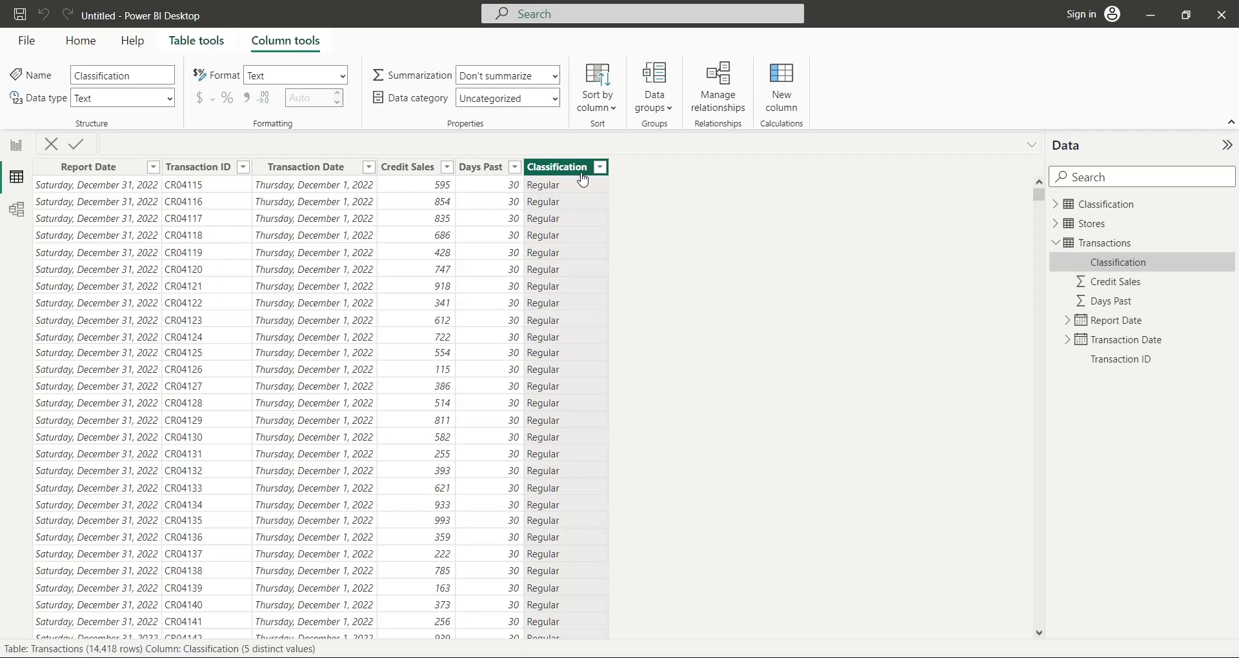
pyautogui.click(660, 115)
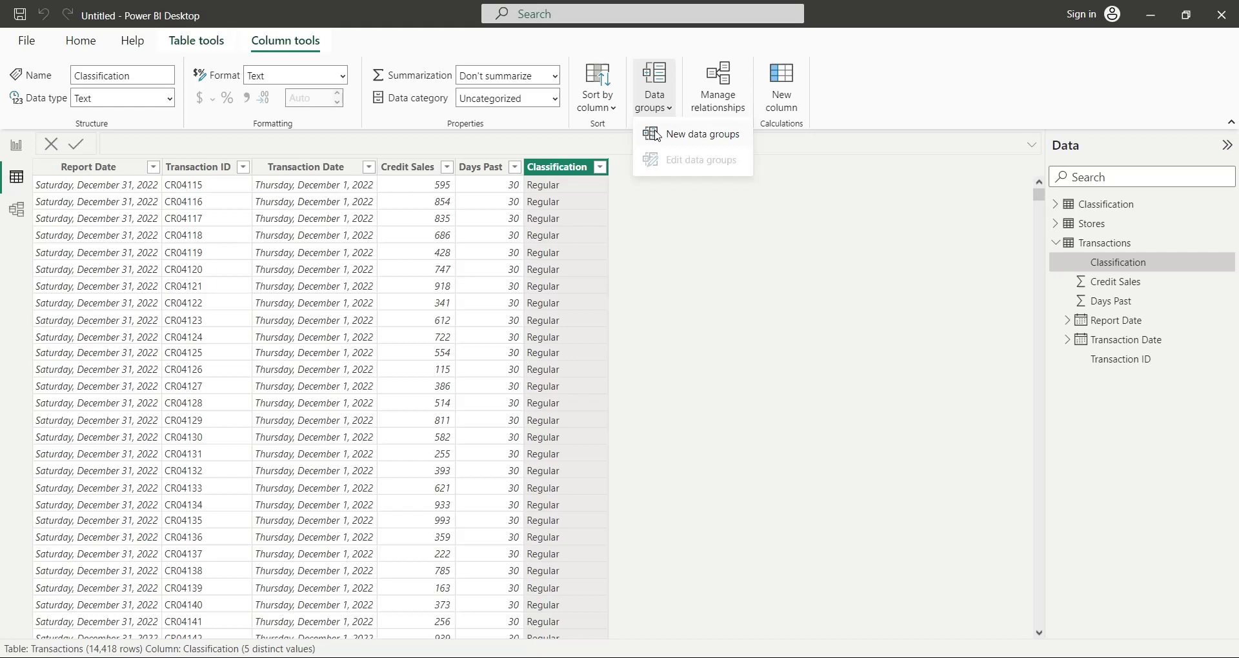
# Step: Create a new data group merging Doubtful 1, Doubtful 2 and Doubtful 3 under the name Doubtful
pyautogui.click(657, 135)
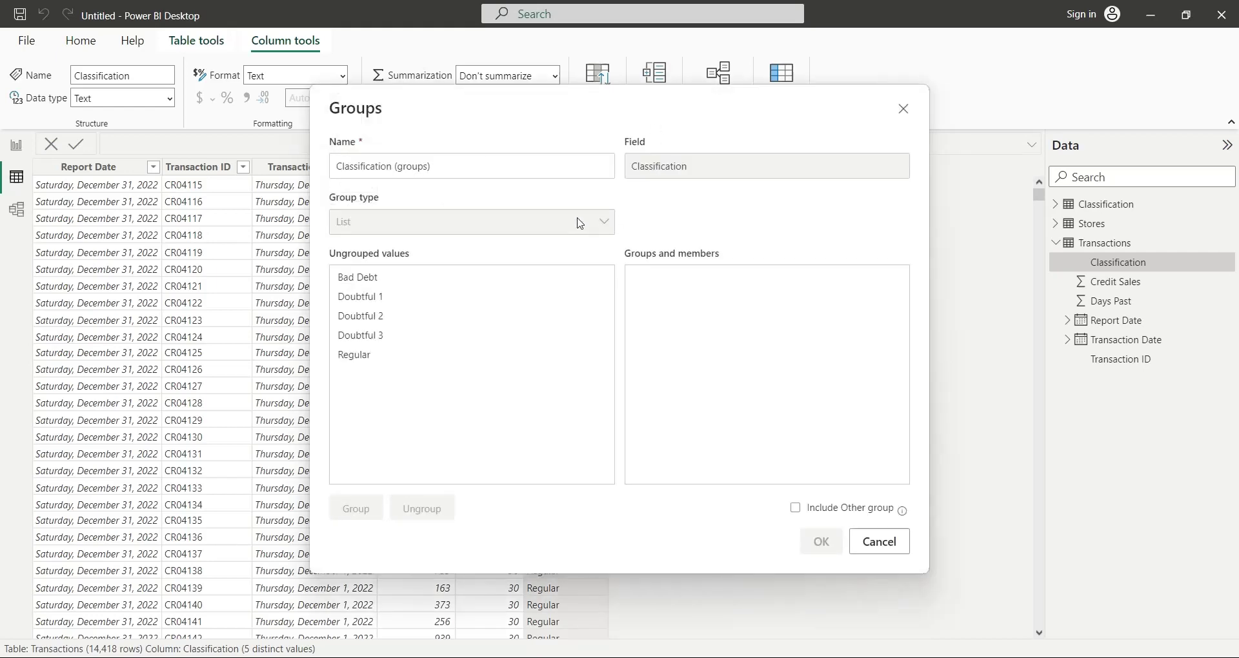
pyautogui.click(370, 299)
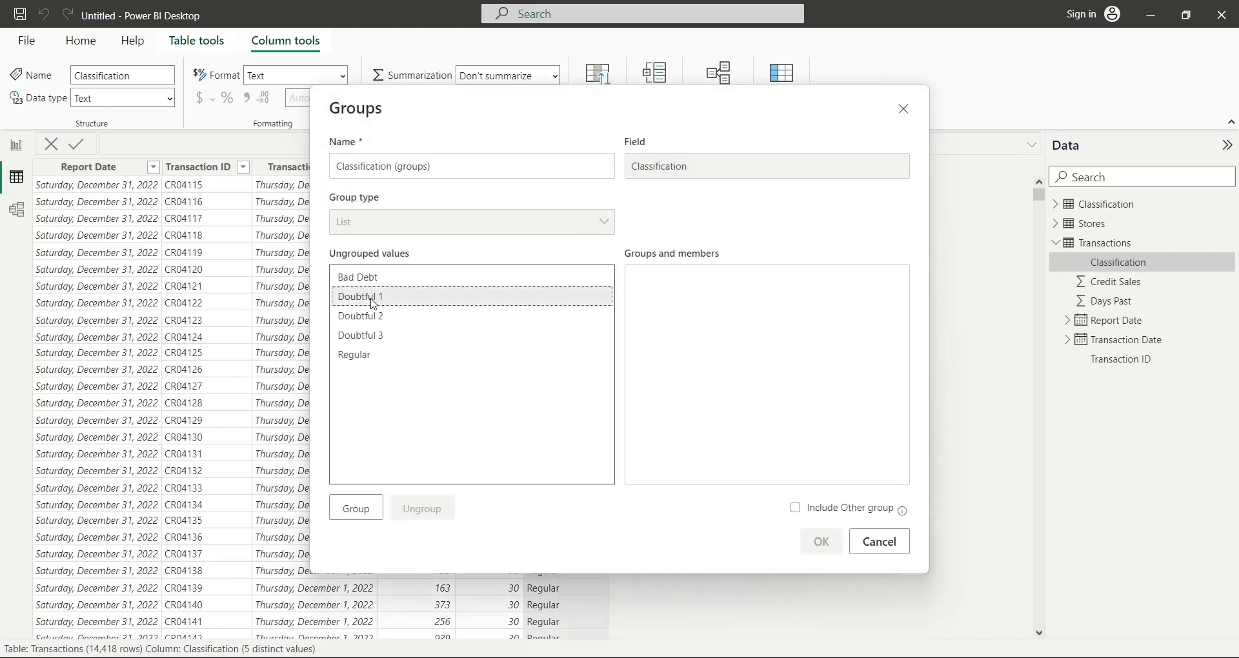
pyautogui.click(379, 336)
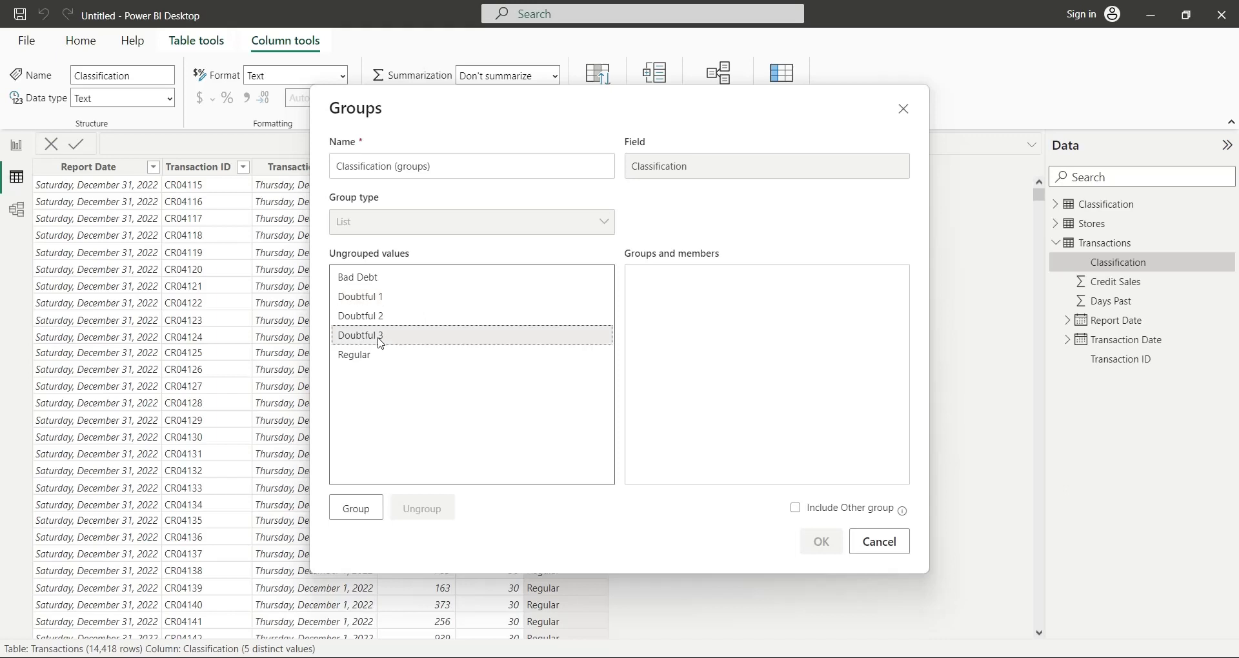
pyautogui.keyDown('shift'); pyautogui.click(380, 304); pyautogui.keyUp('shift')
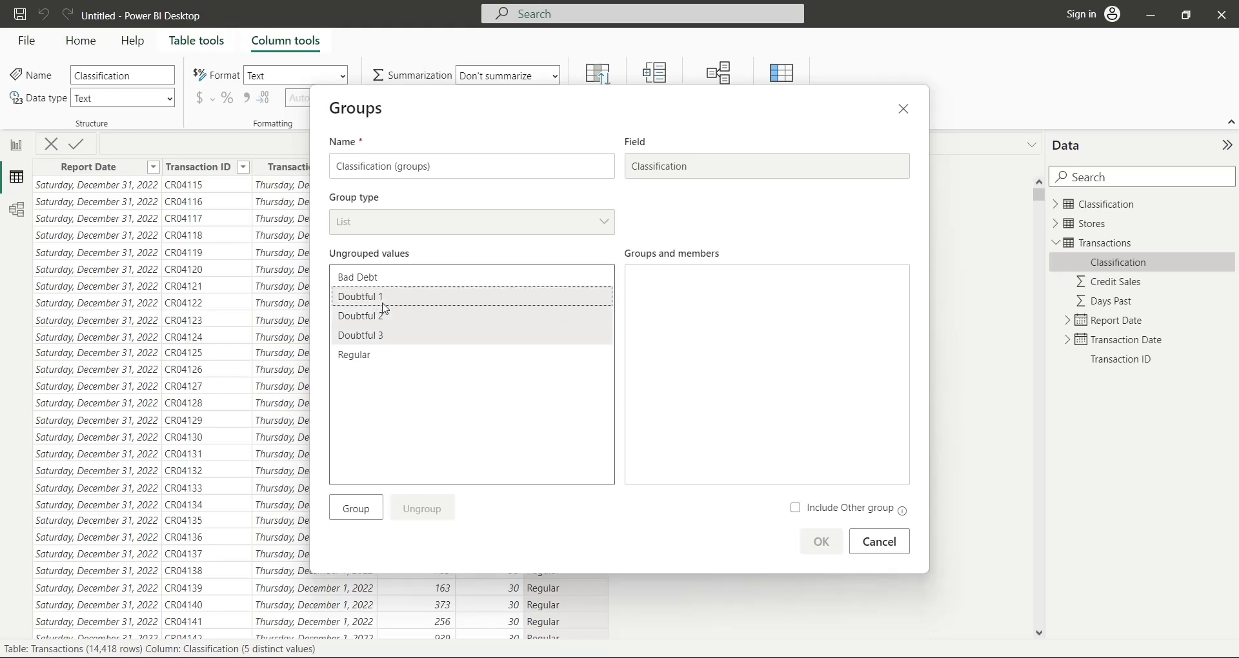
pyautogui.click(355, 510)
pyautogui.doubleClick(722, 279)
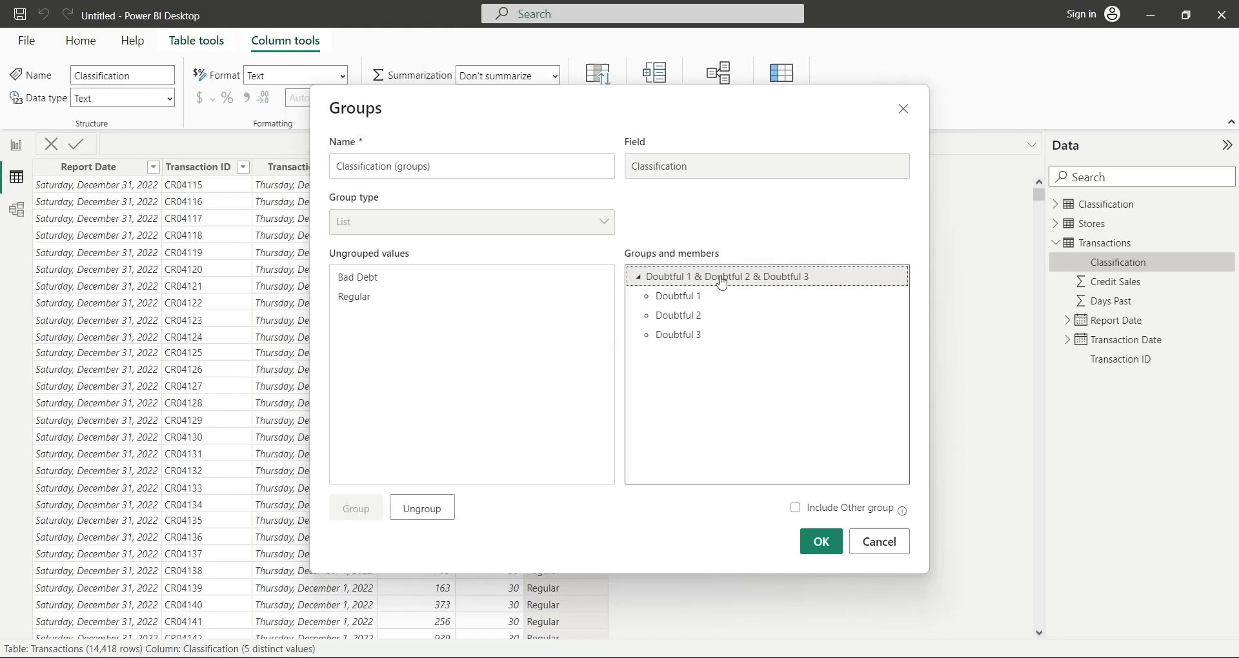
pyautogui.click(721, 277)
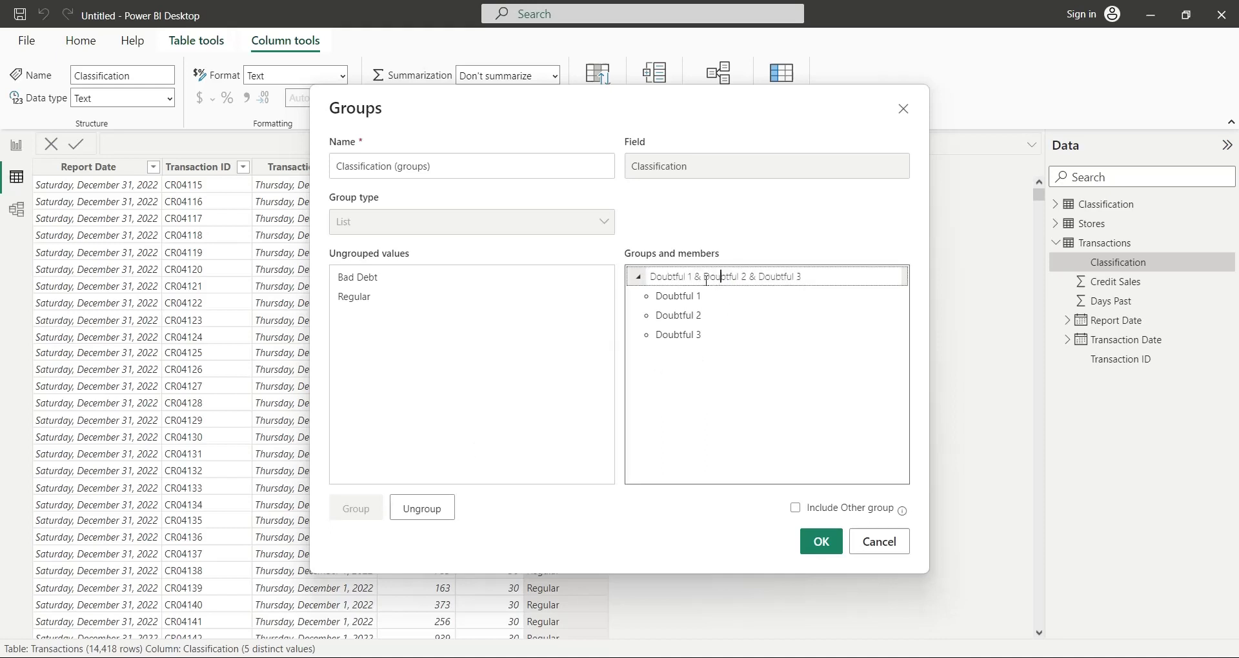
pyautogui.moveTo(684, 276); pyautogui.dragTo(931, 280)
pyautogui.press('BackSpace')
pyautogui.click(822, 541)
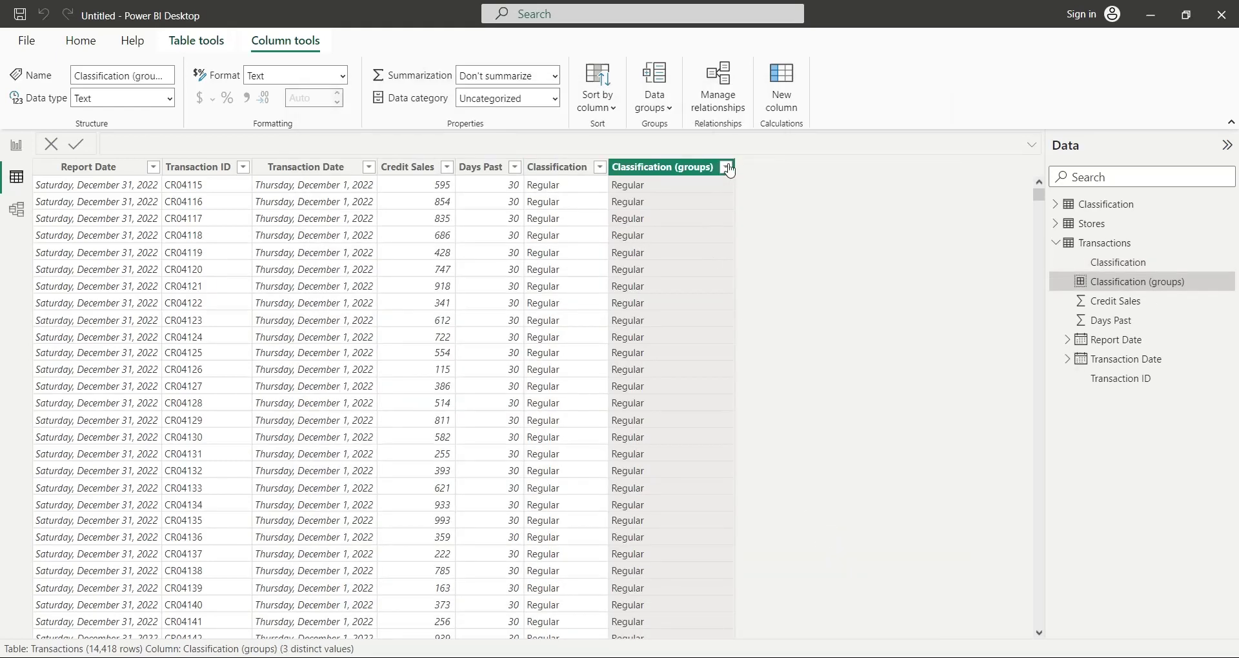
# Step: Review the Bad Debt, Doubtful and Regular values in the Classification (groups) filter, then select that column
pyautogui.click(725, 167)
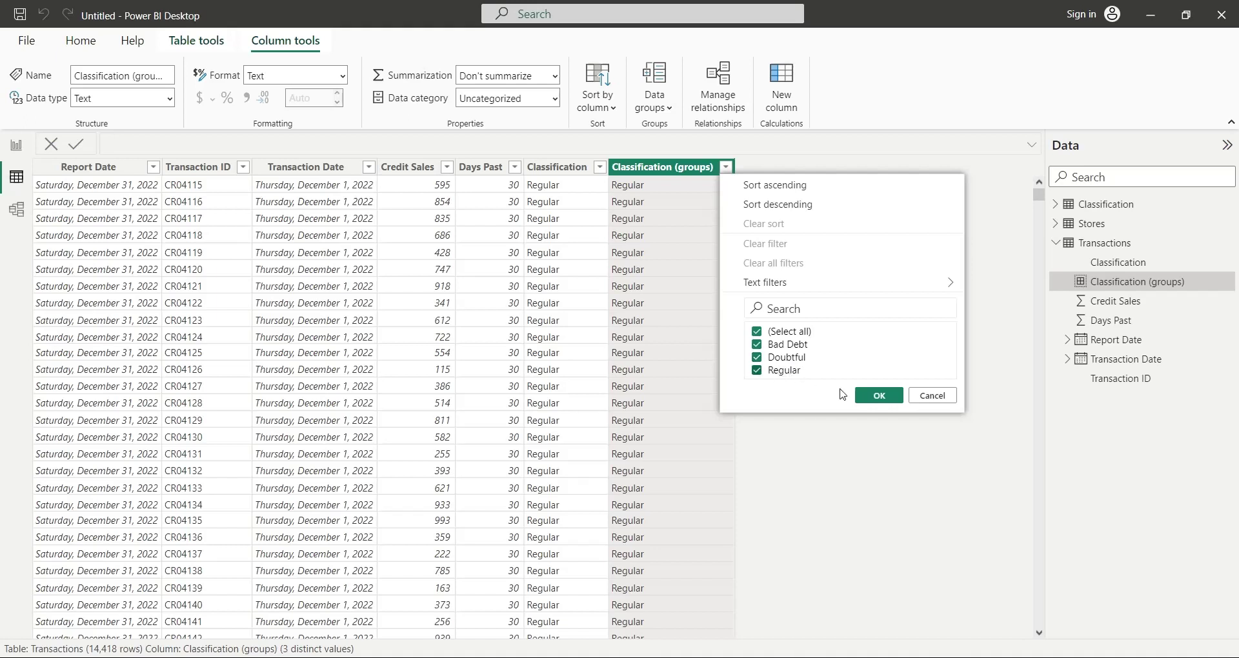
pyautogui.click(879, 395)
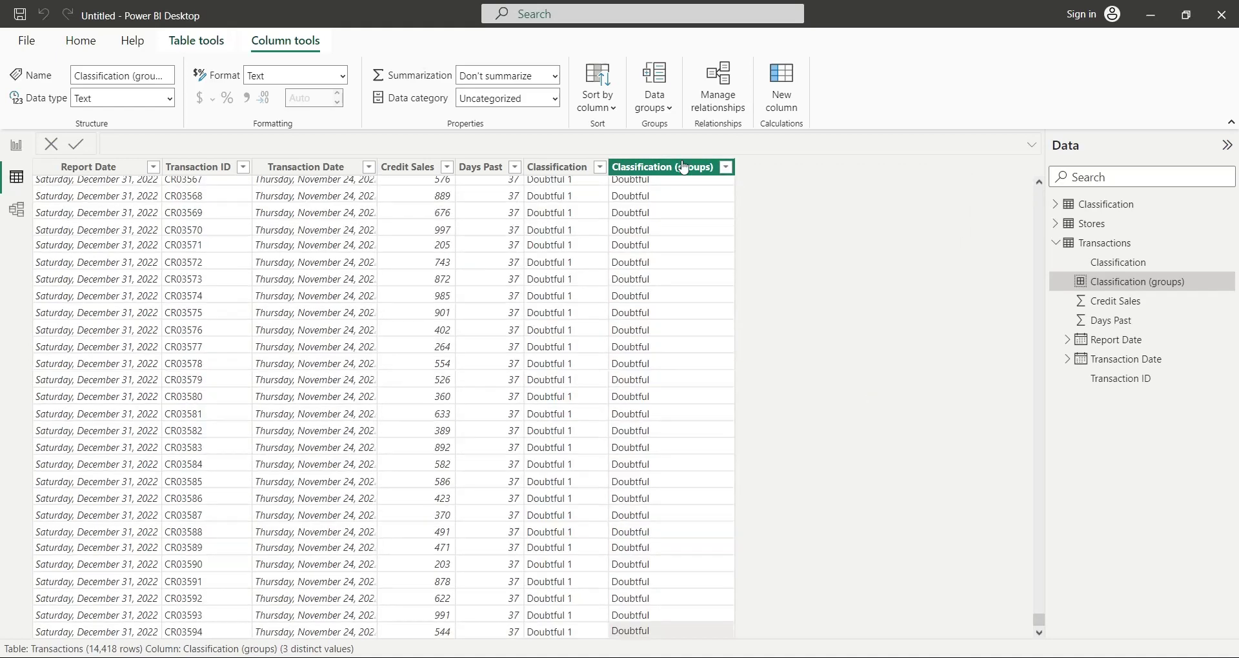
pyautogui.click(680, 166)
# Step: Add column Late Charges = IF(Classification="Regular",0,Credit Sales*.1/100*Days Past)
pyautogui.click(778, 98)
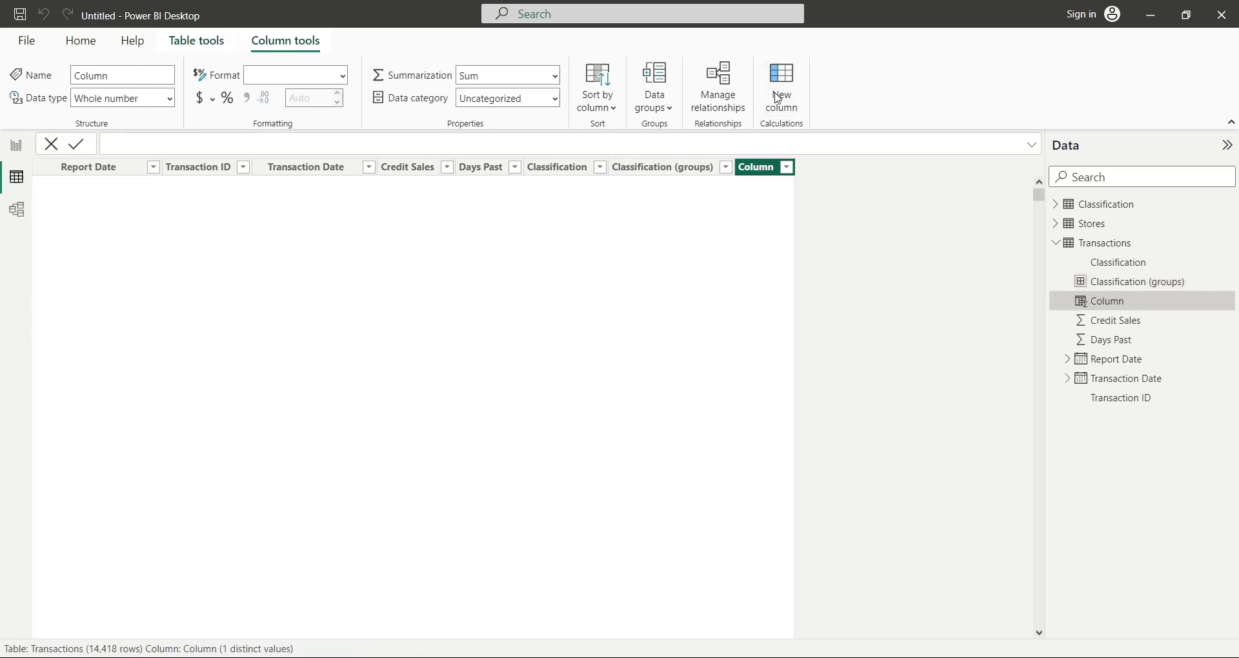
pyautogui.write('Late Charges =')
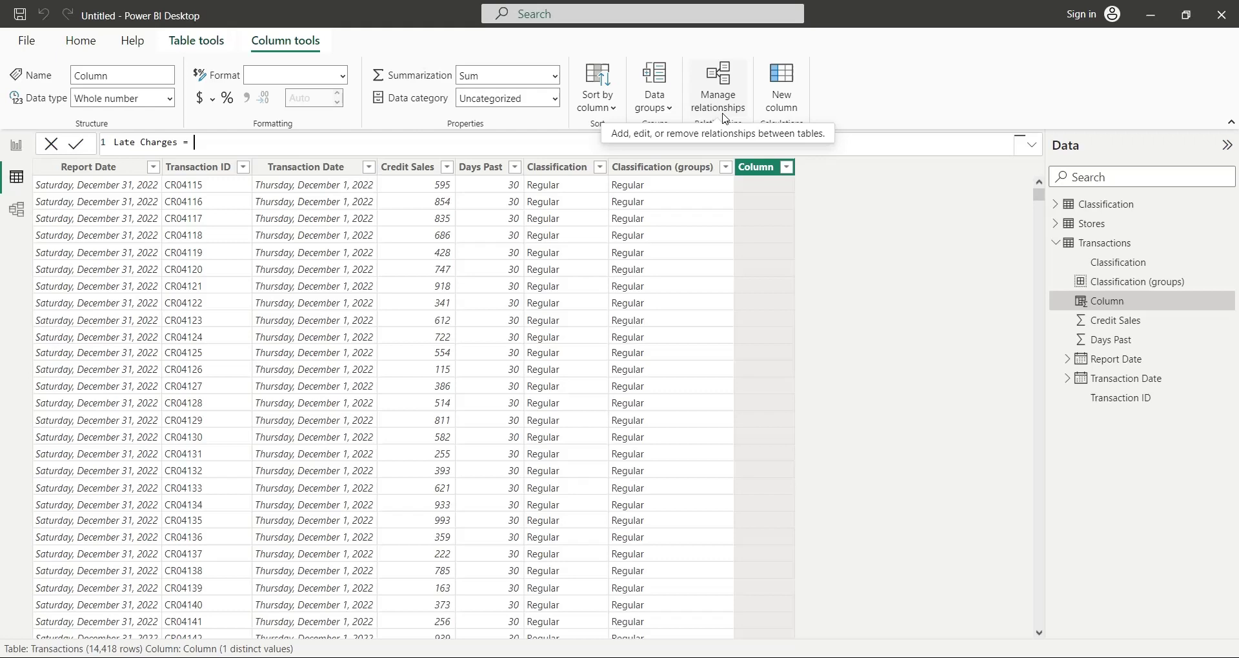
pyautogui.write(' if(')
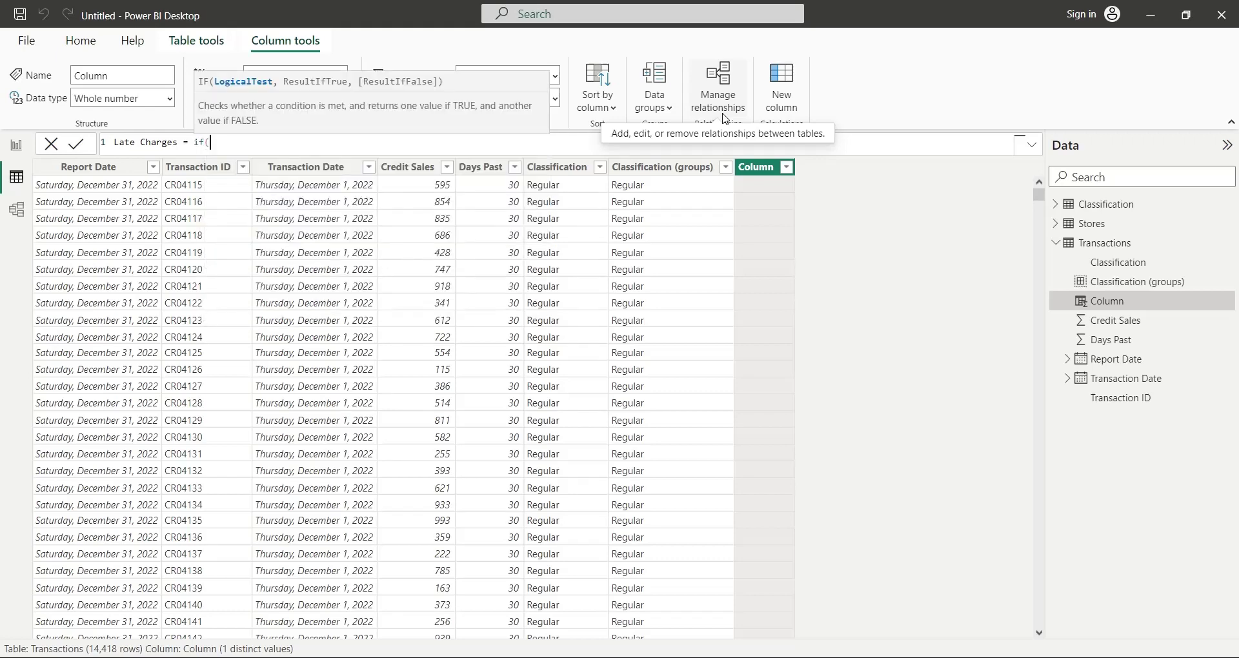
pyautogui.write('class')
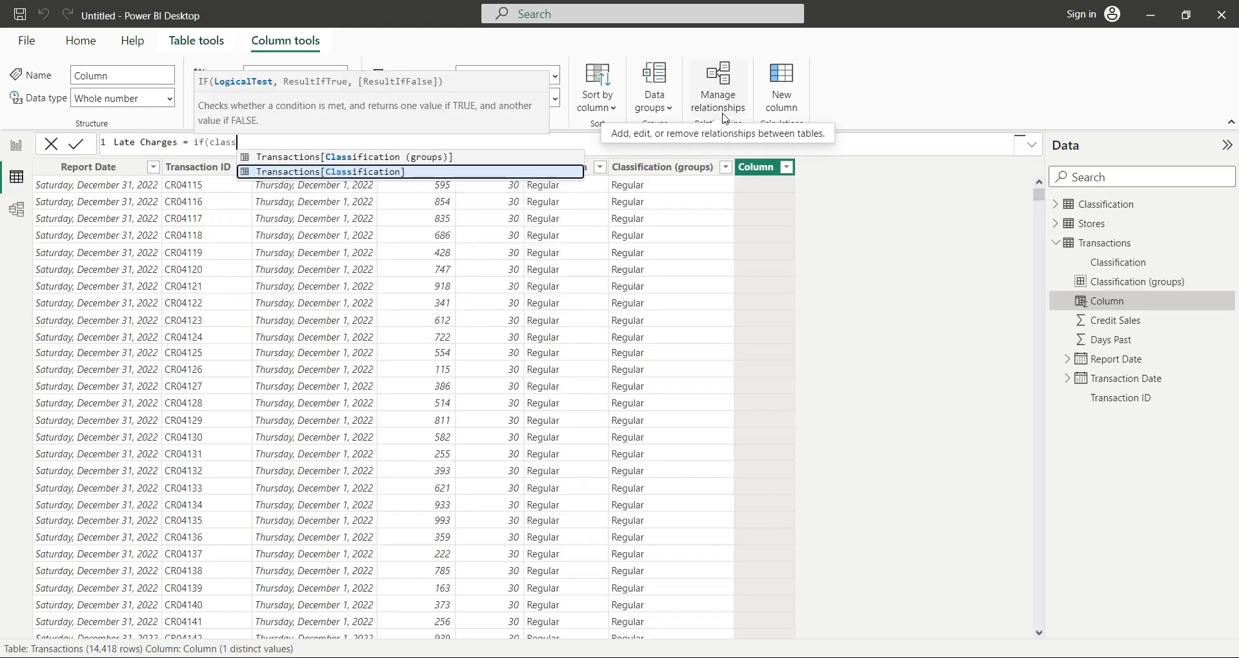
pyautogui.write('ificatio')
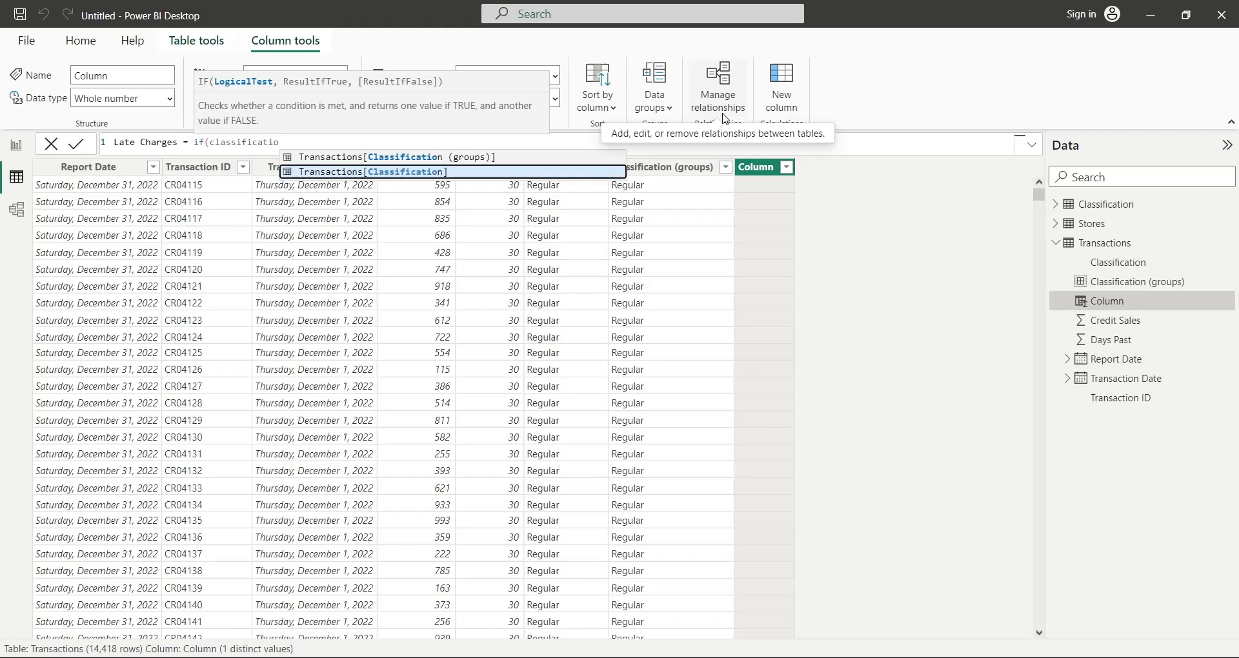
pyautogui.click(520, 175)
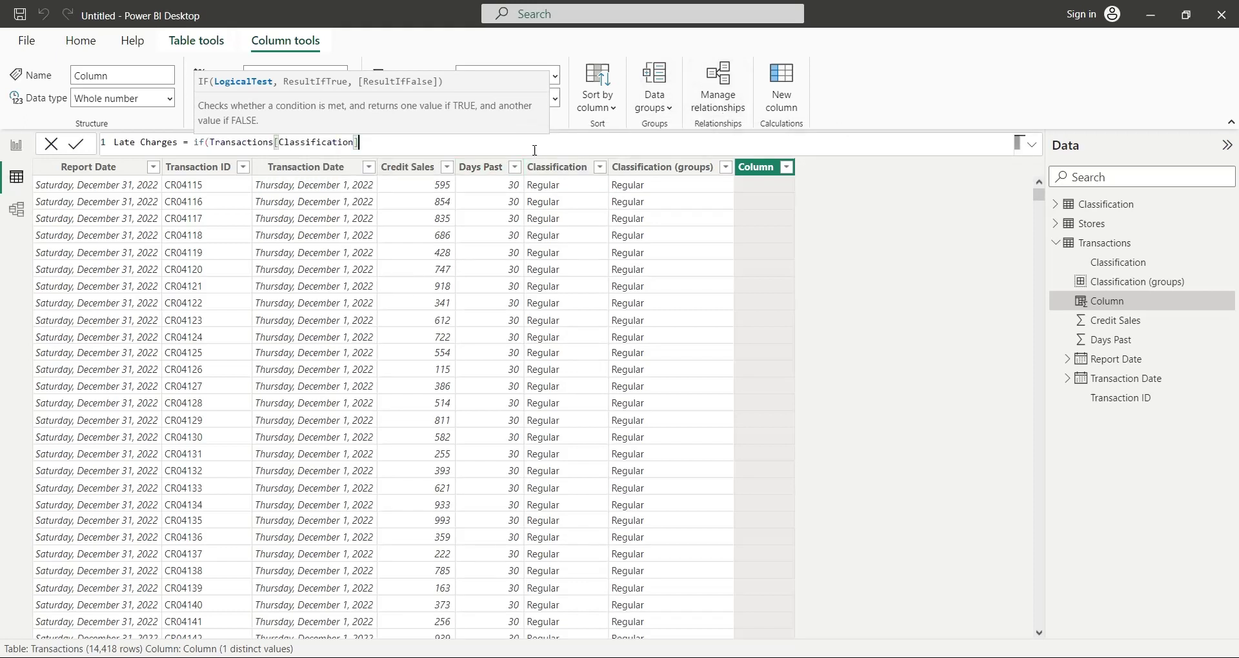
pyautogui.write('="Regular",')
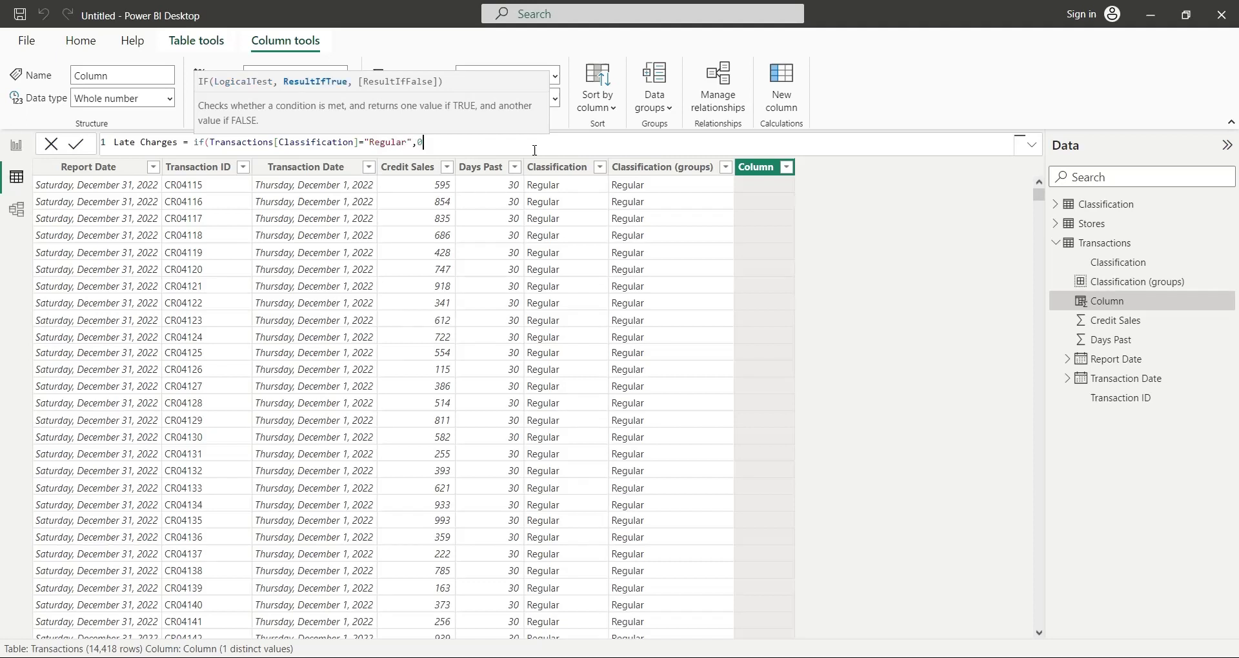
pyautogui.write('0,')
pyautogui.write('cred')
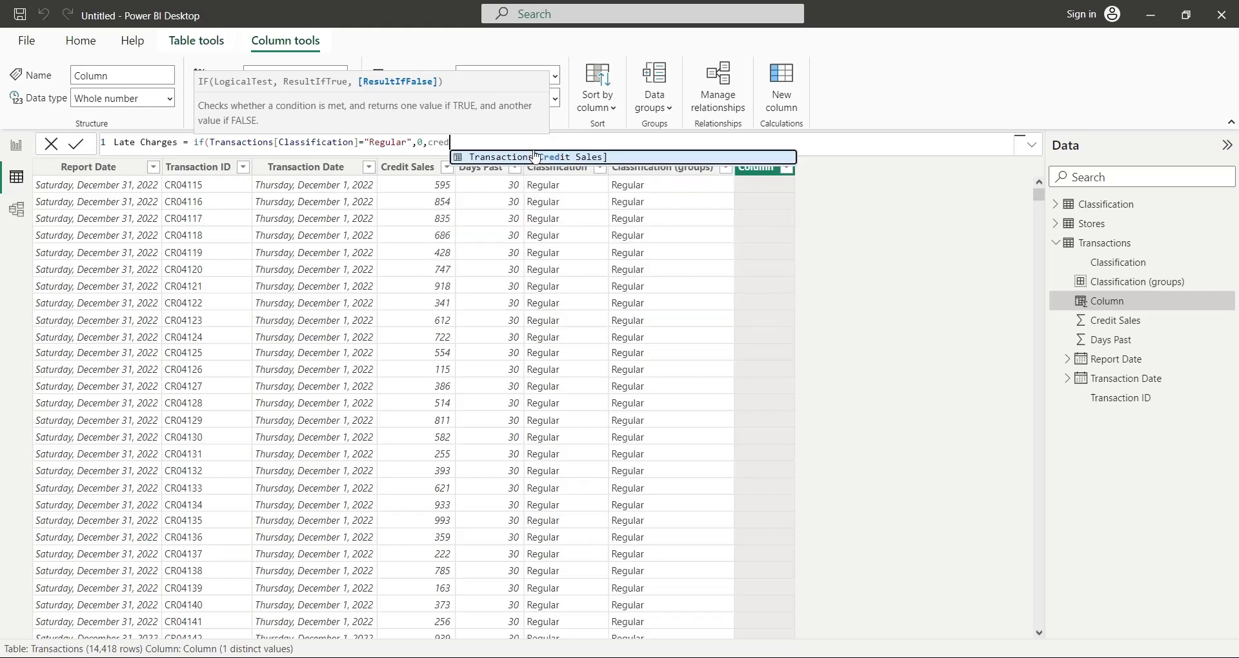
pyautogui.click(535, 157)
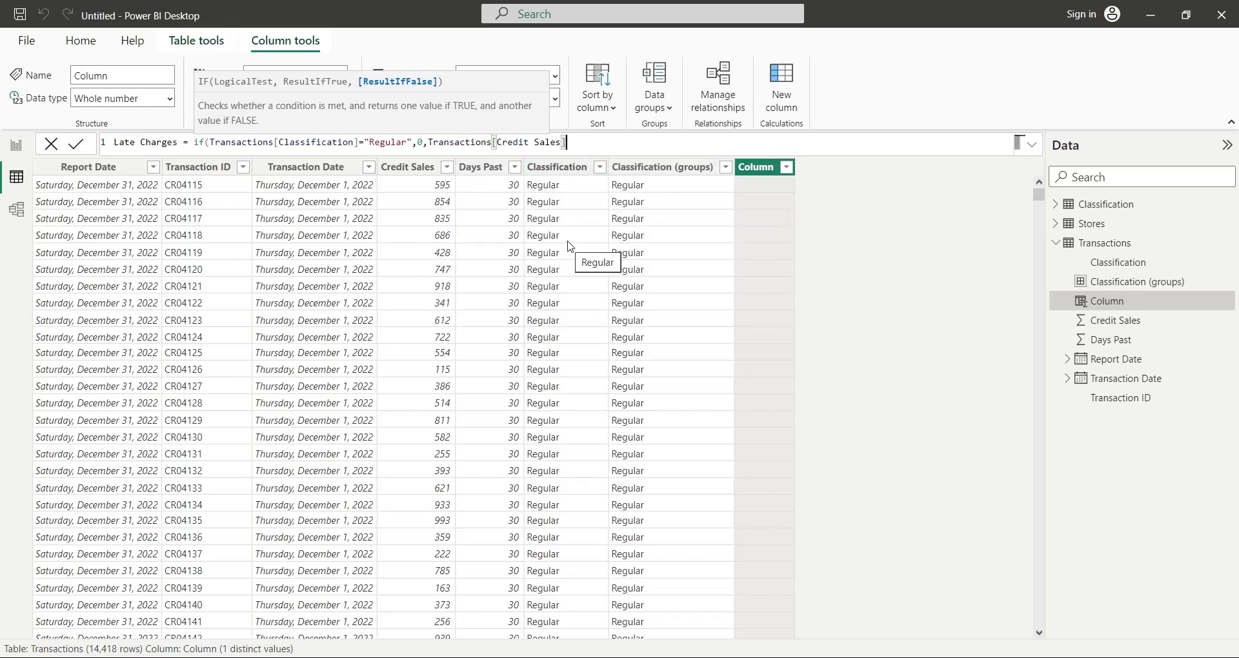
pyautogui.write('*.1/100*')
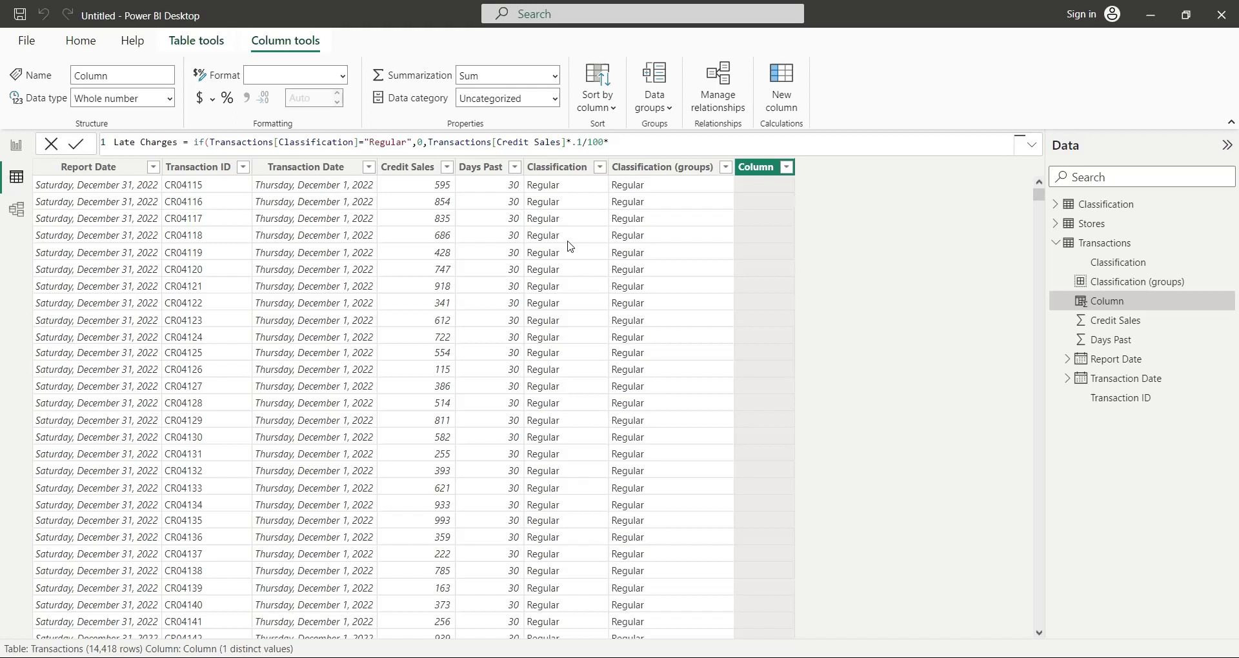
pyautogui.write('days')
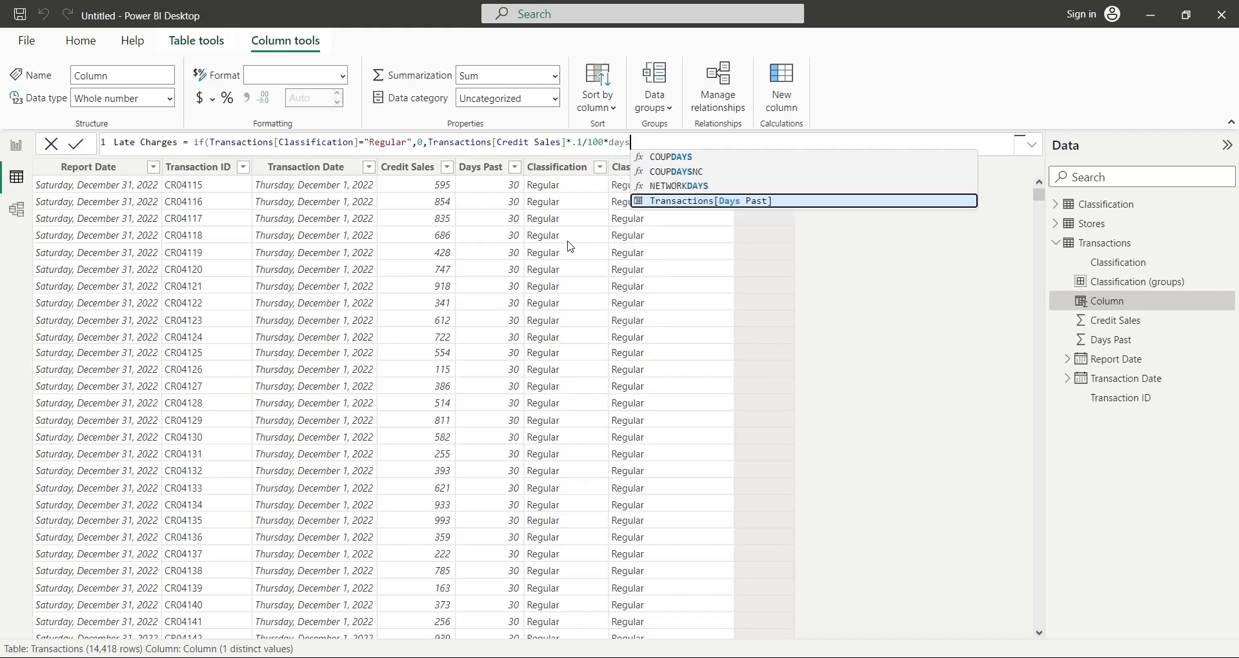
pyautogui.click(667, 202)
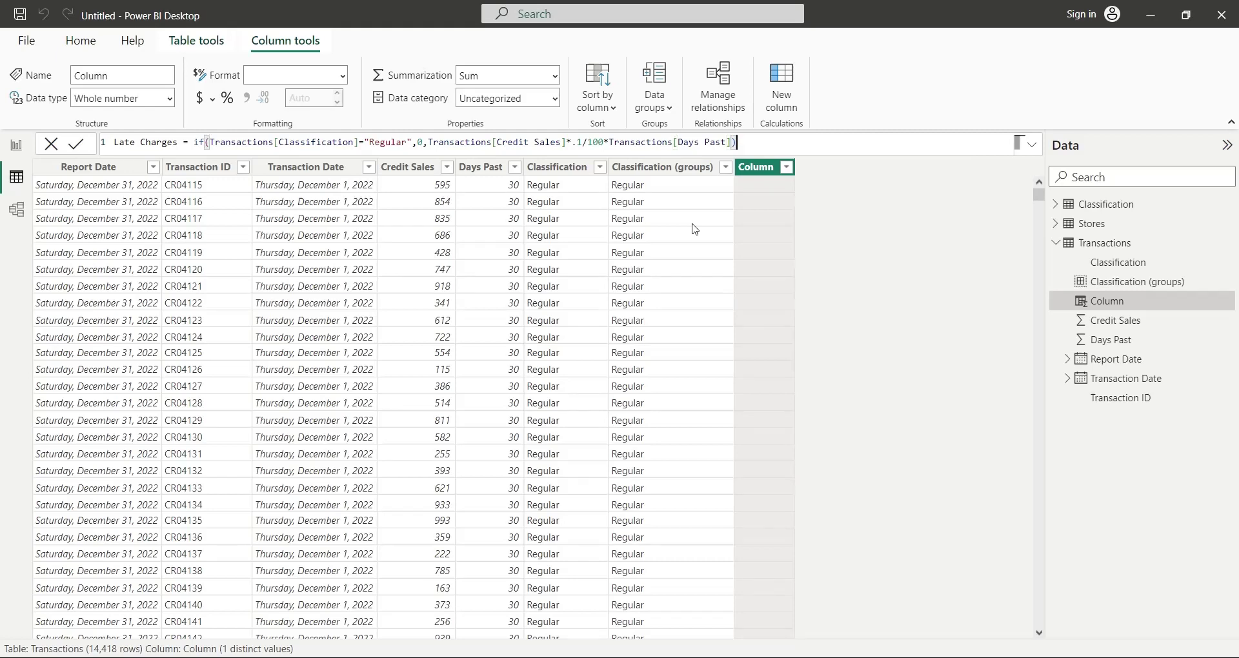
pyautogui.press('Return')
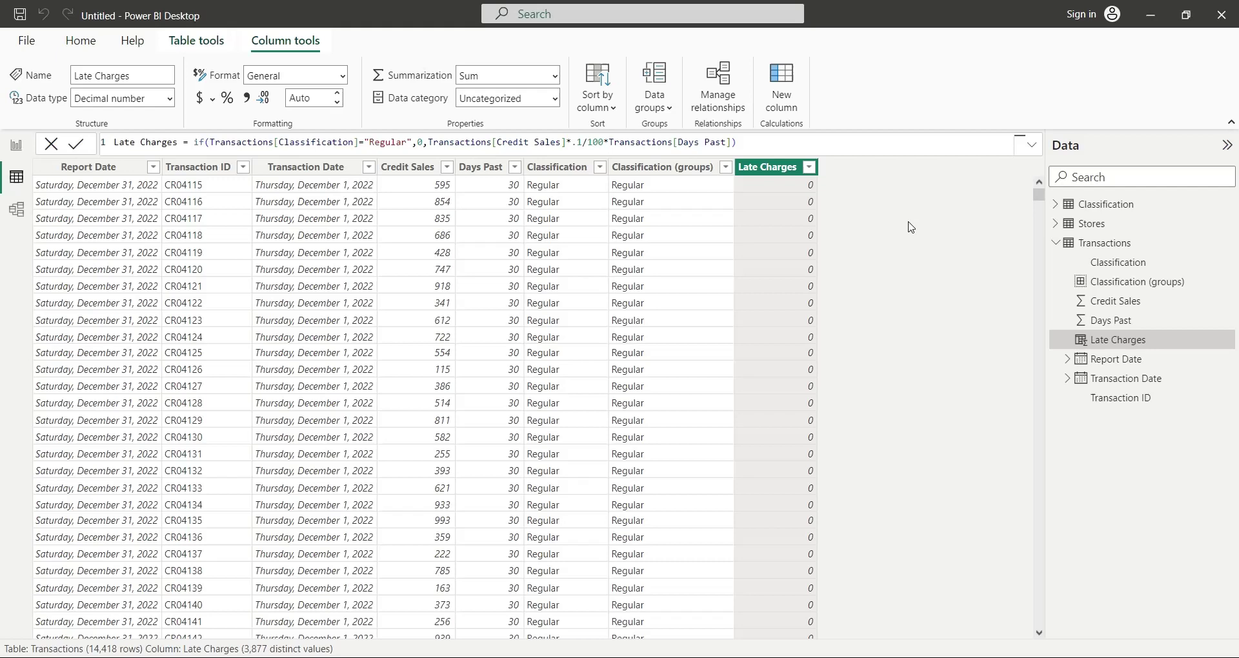
pyautogui.moveTo(1038, 194); pyautogui.dragTo(832, 261)
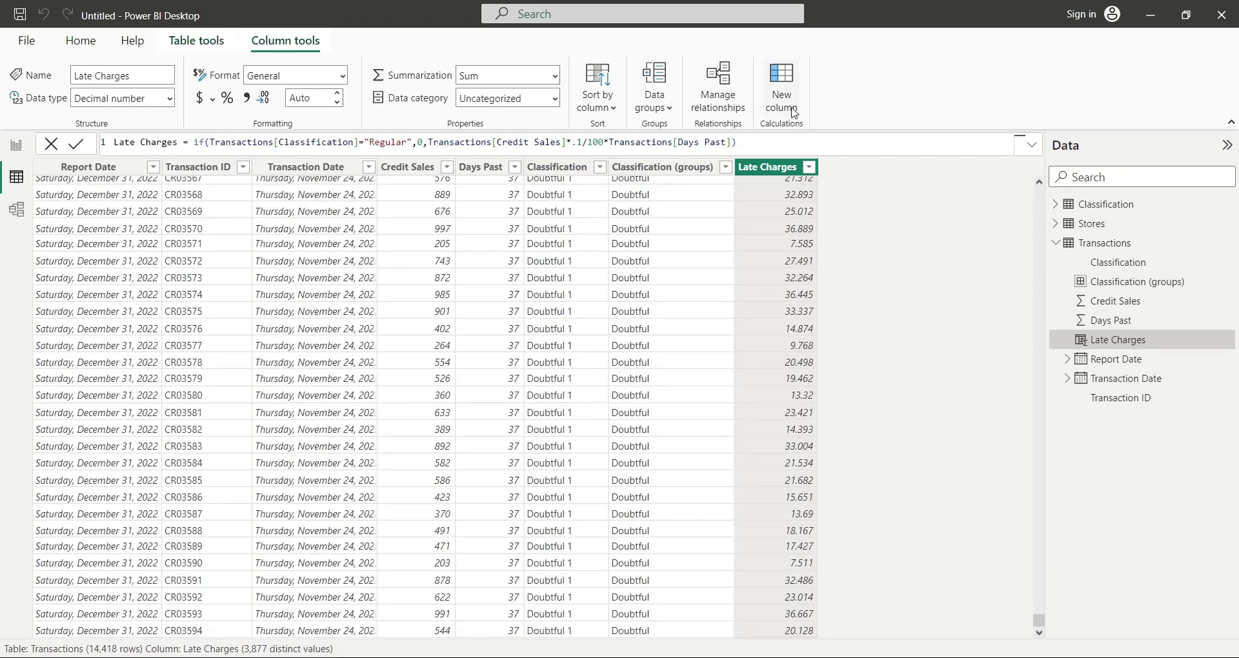
# Step: Create a calculated column Total = Transactions[Credit Sales] + Transactions[Late Charges]
pyautogui.click(793, 113)
pyautogui.write('Total =')
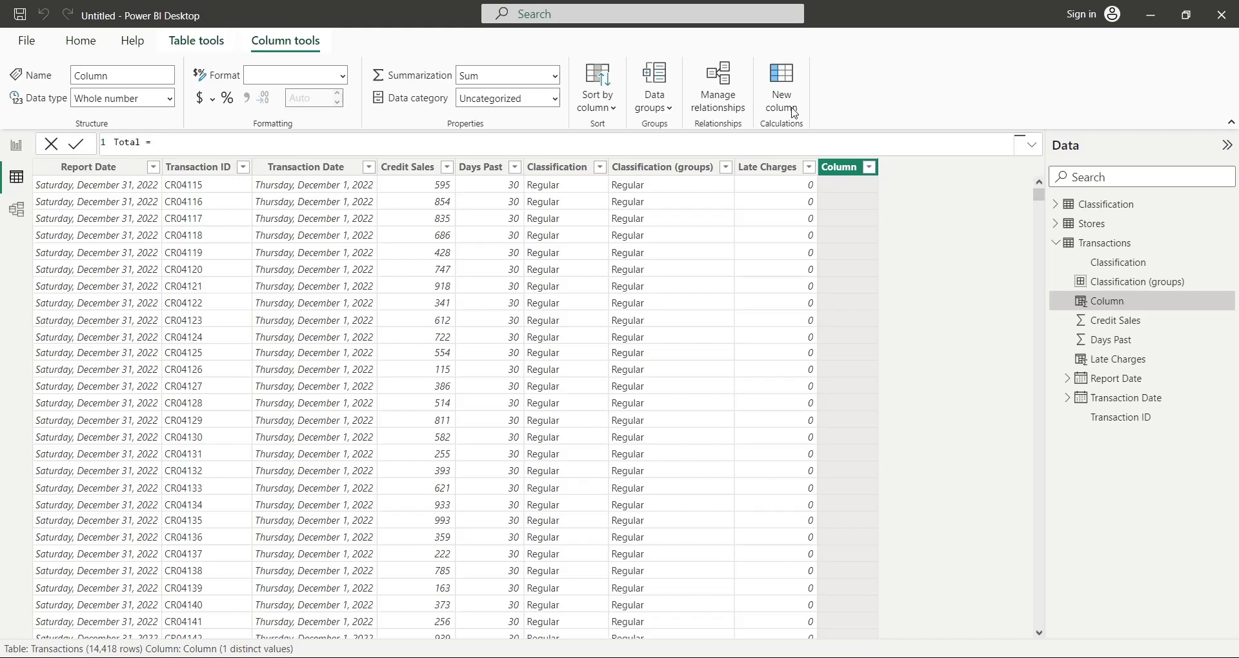
pyautogui.write(' credit')
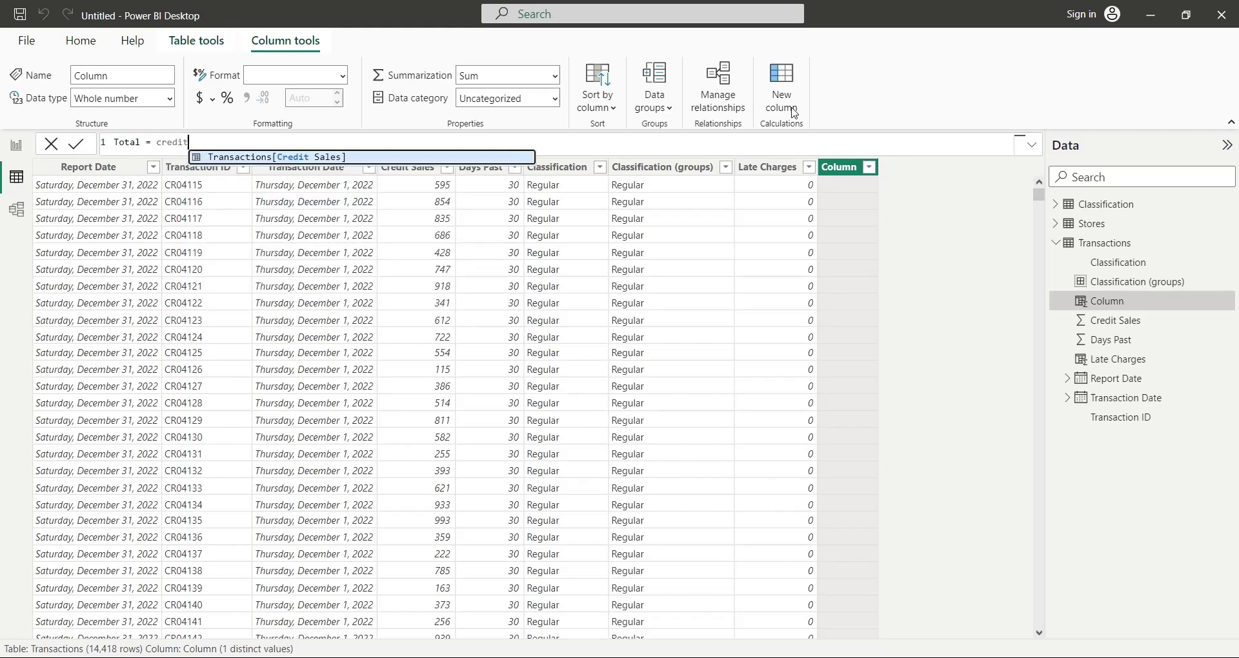
pyautogui.press('Tab')
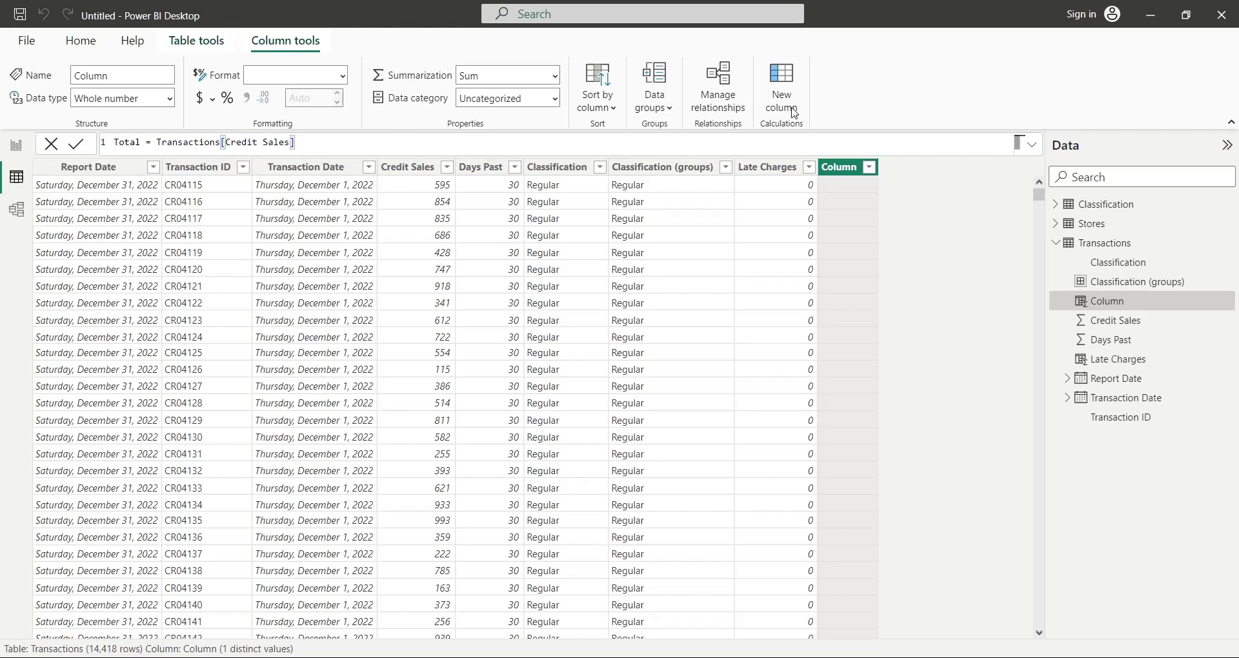
pyautogui.write('+late')
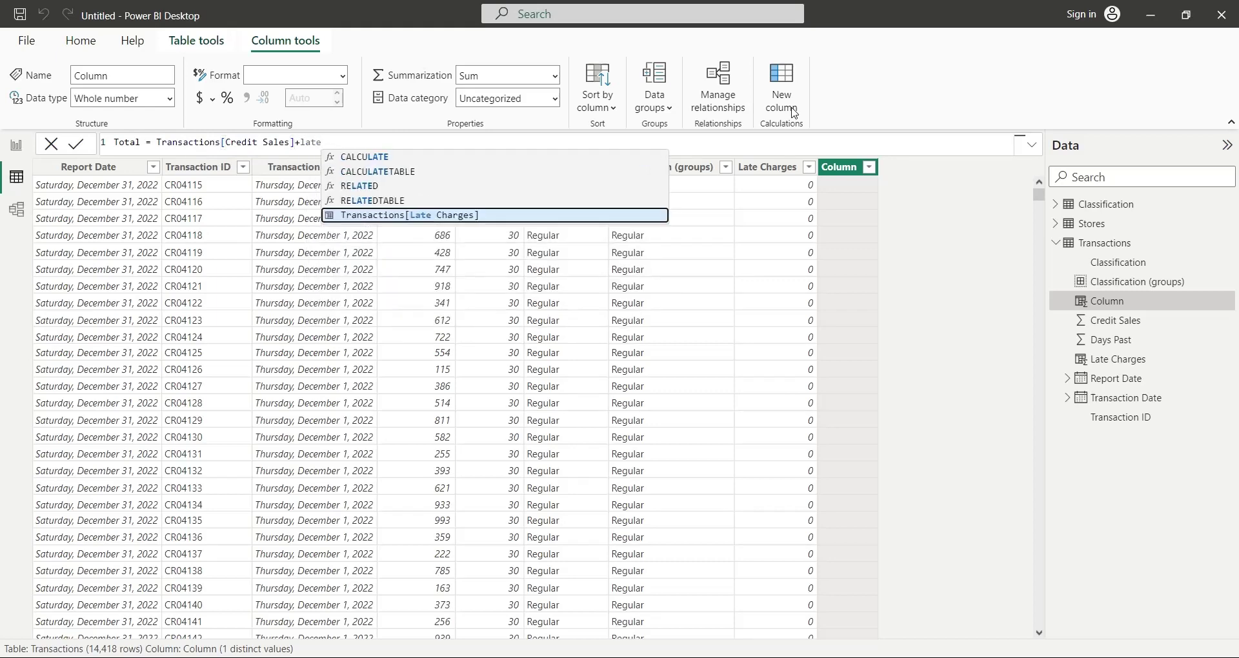
pyautogui.press('Tab')
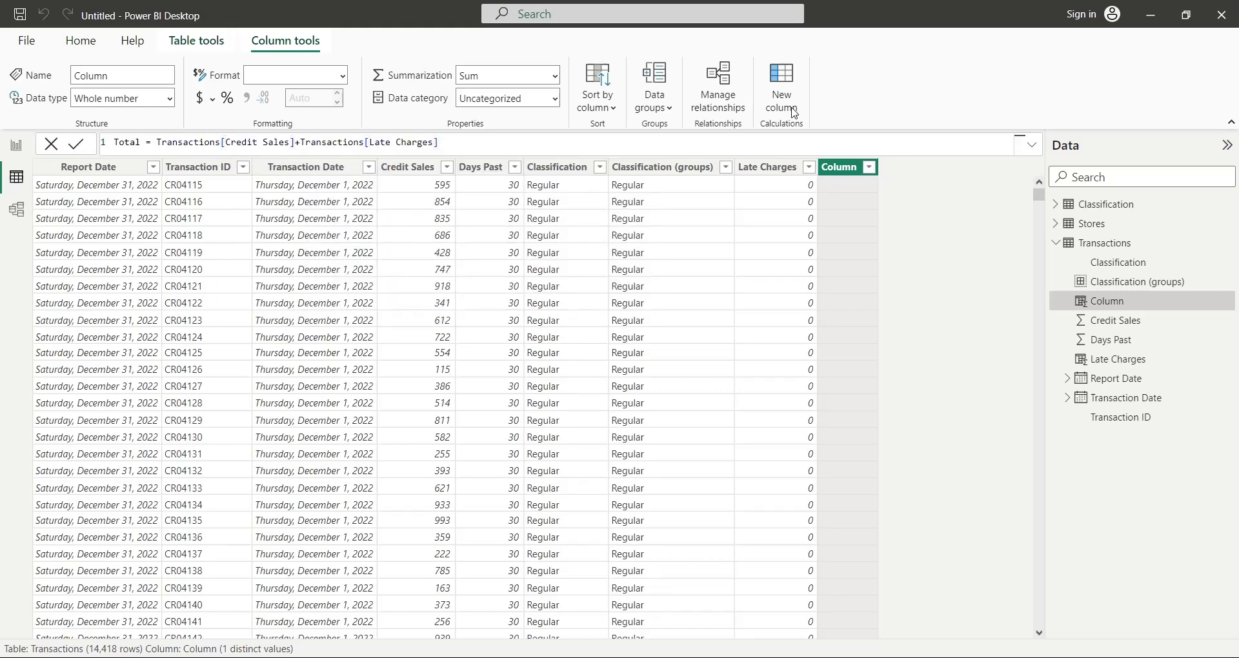
pyautogui.press('Return')
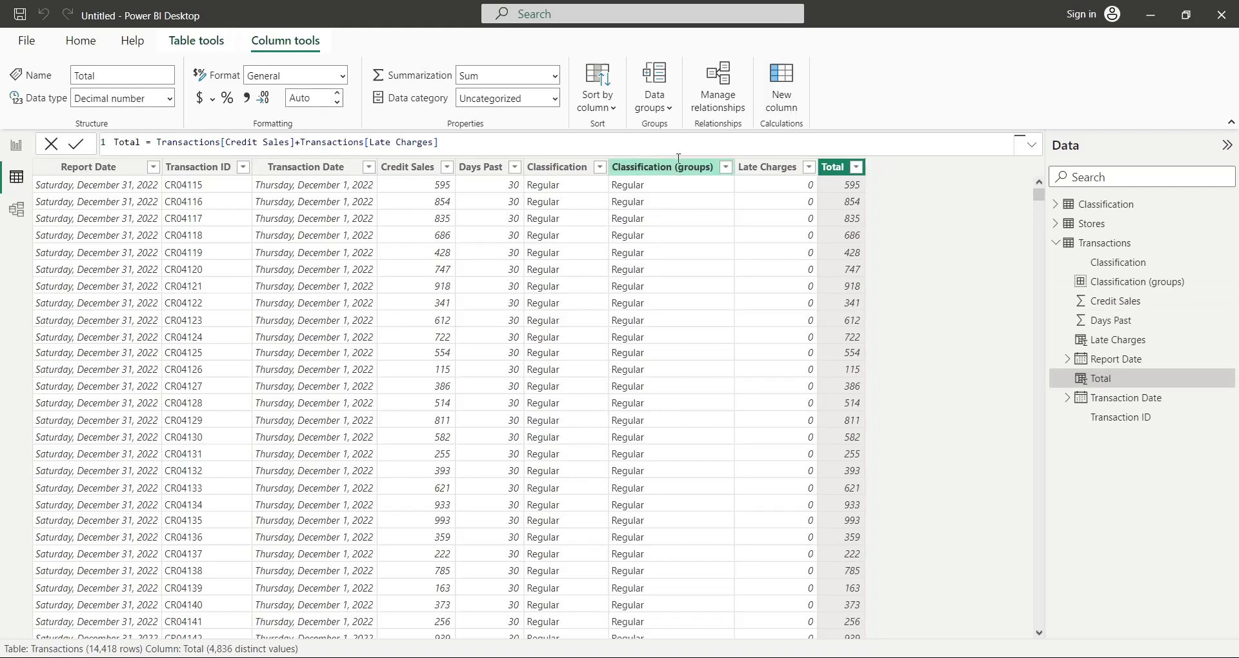
# Step: Give Credit Sales, Late Charges and Total thousands separators and Decimal number format, Total at 0 decimals
pyautogui.click(422, 169)
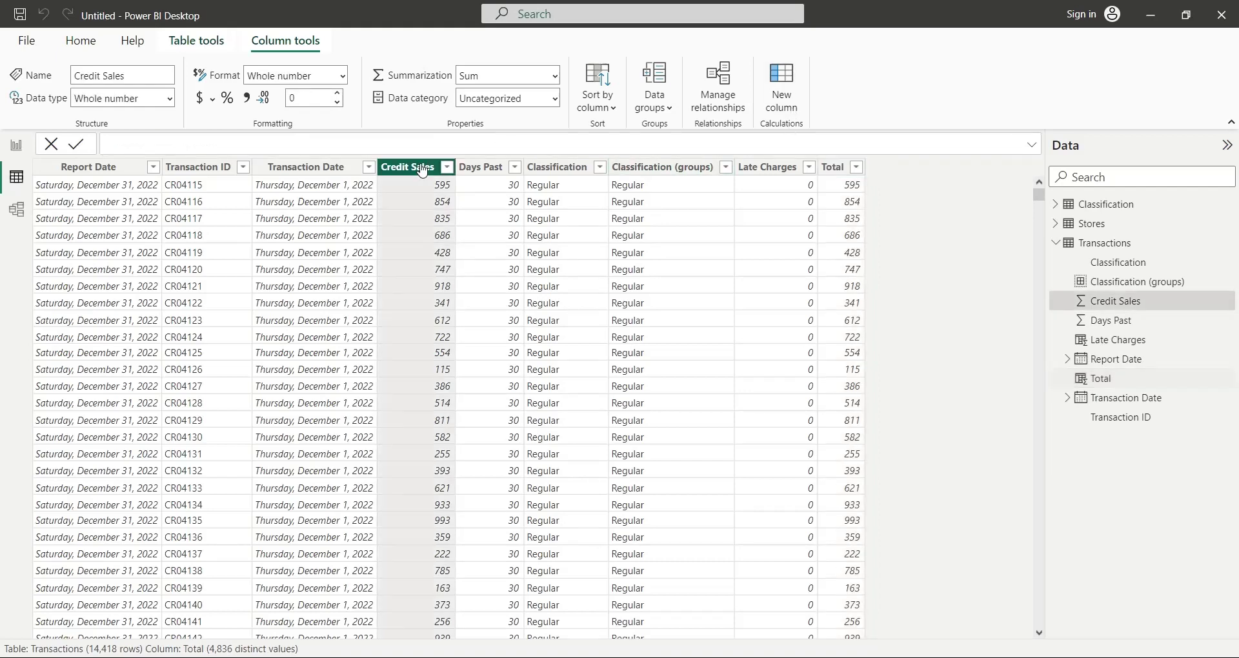
pyautogui.click(247, 98)
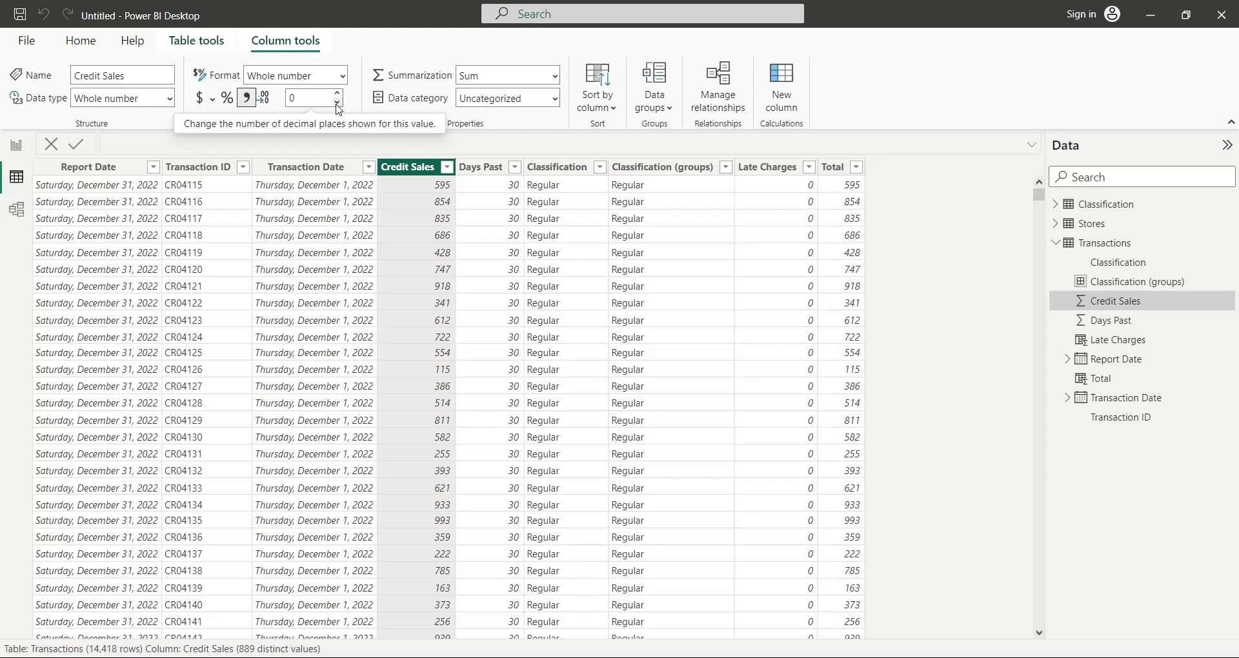
pyautogui.click(337, 102)
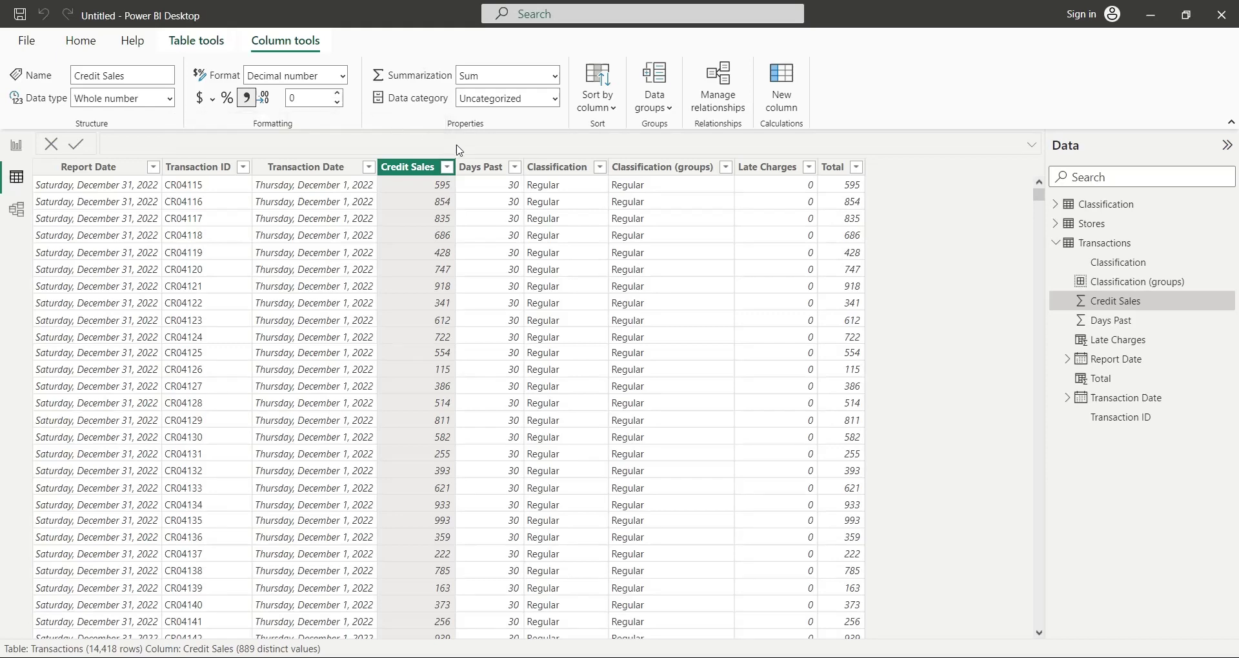
pyautogui.click(778, 171)
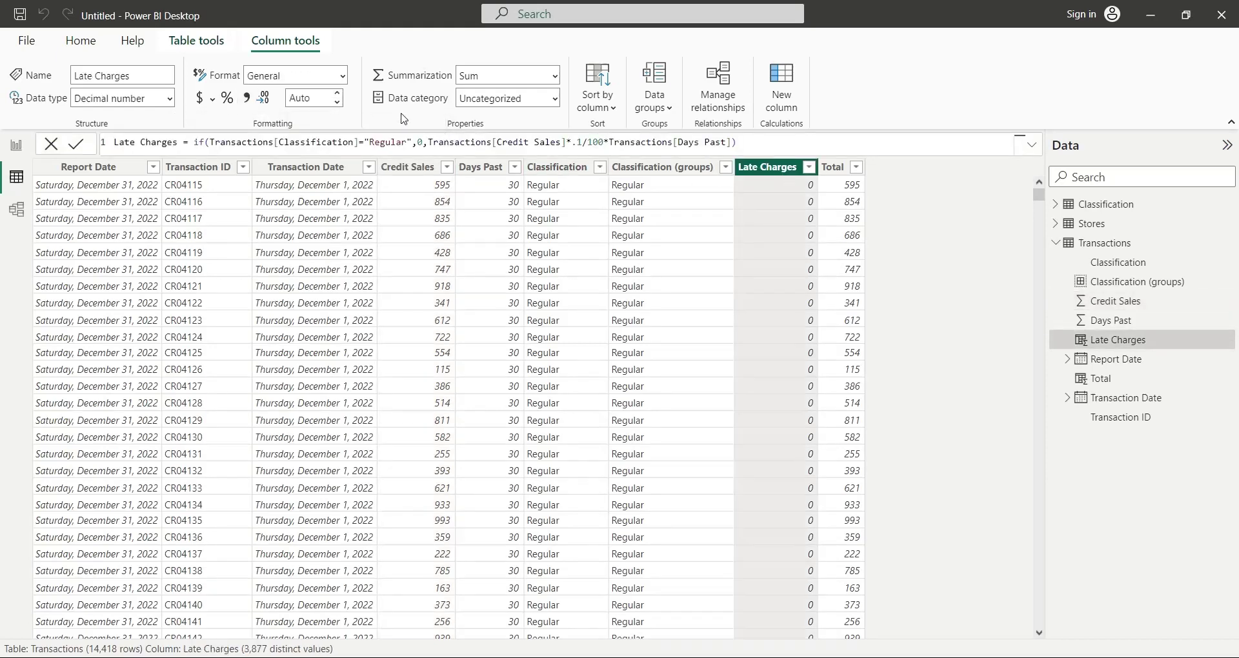
pyautogui.click(246, 98)
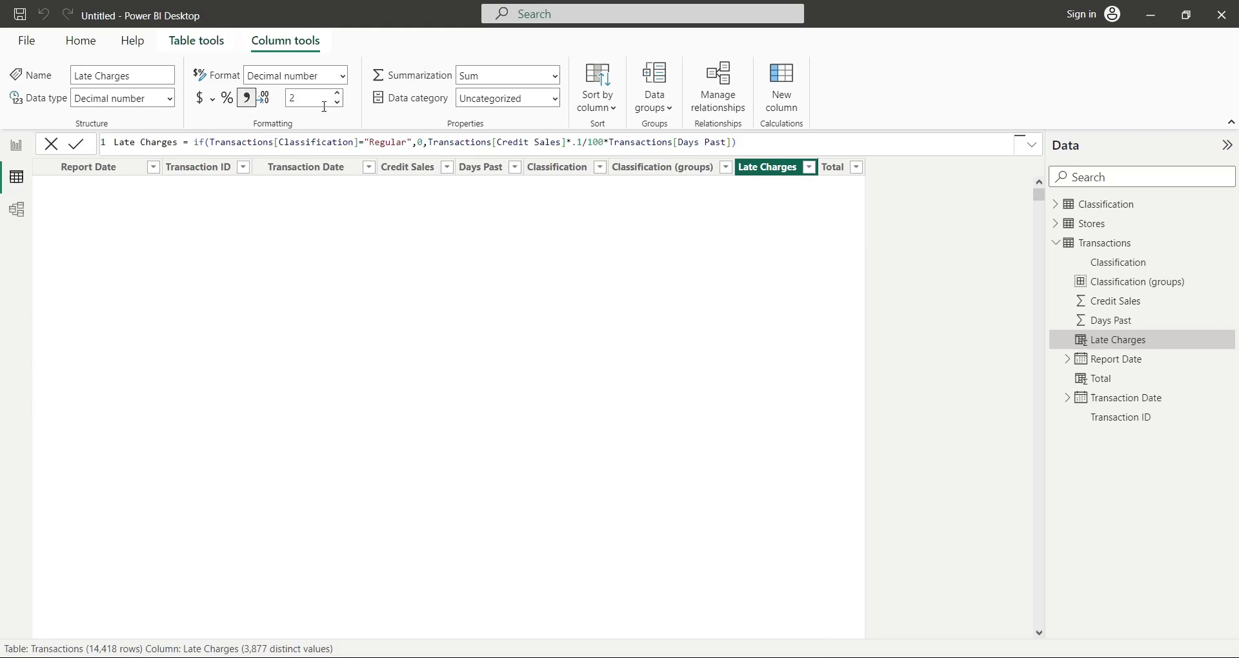
pyautogui.click(337, 102)
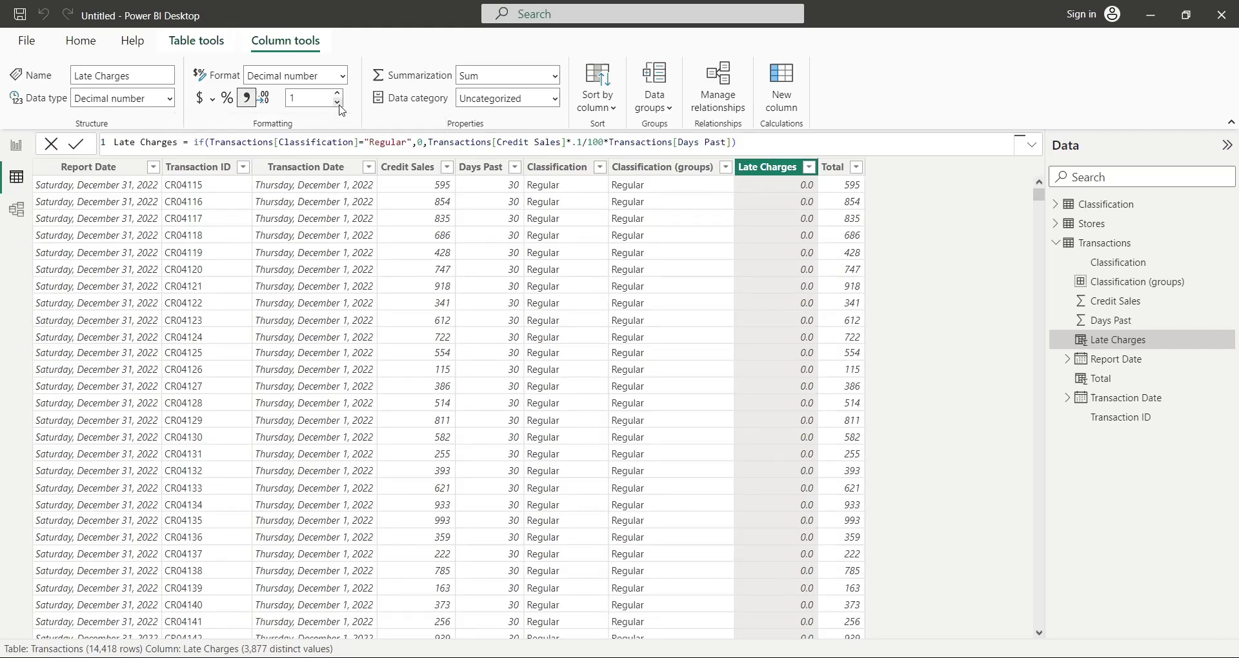
pyautogui.click(837, 170)
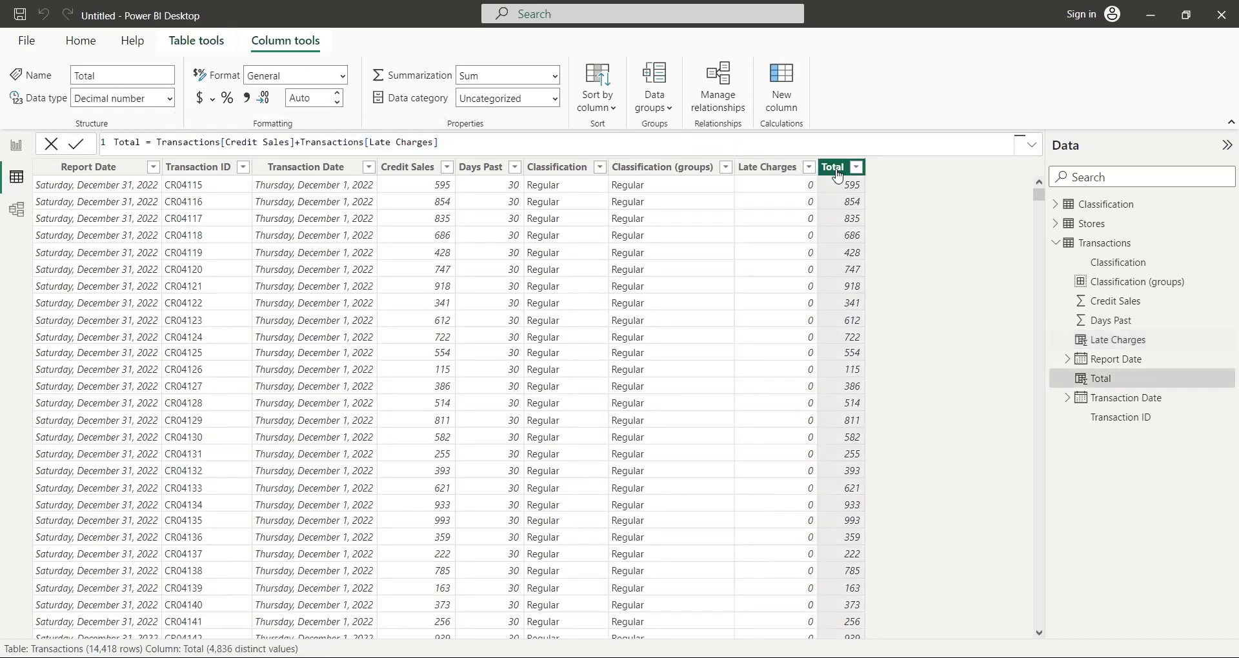
pyautogui.click(337, 103)
pyautogui.click(338, 103)
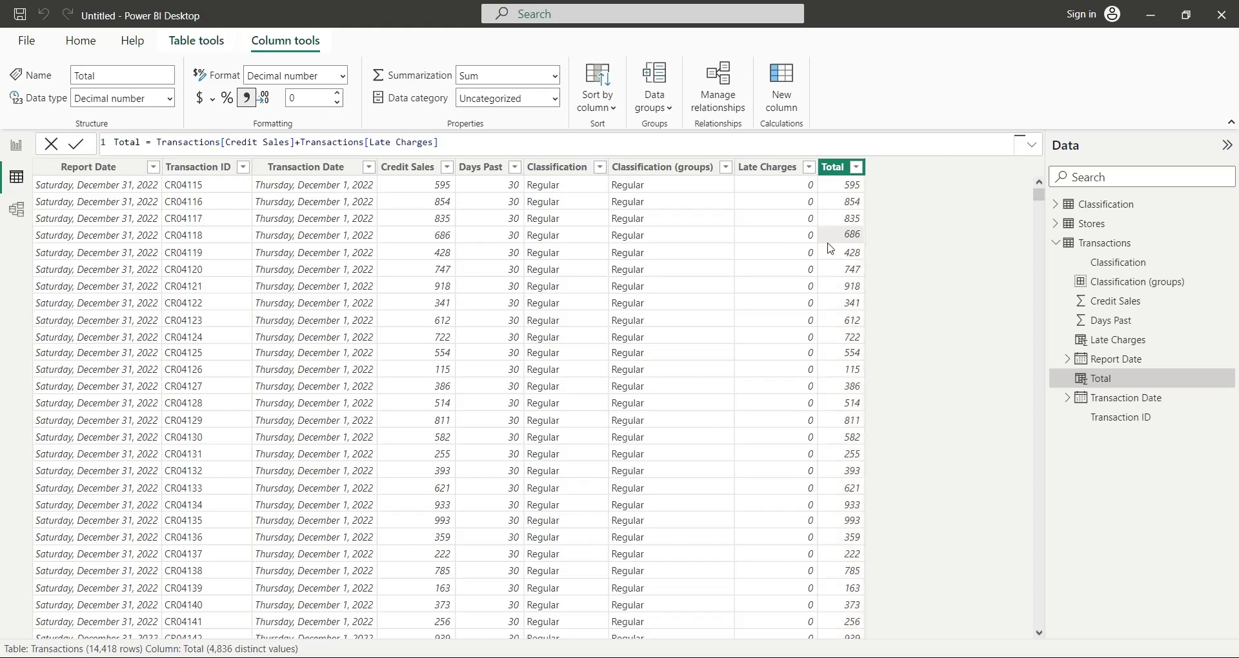
# Step: Go to the blank Page 1 report canvas and collapse the Filters pane
pyautogui.click(16, 146)
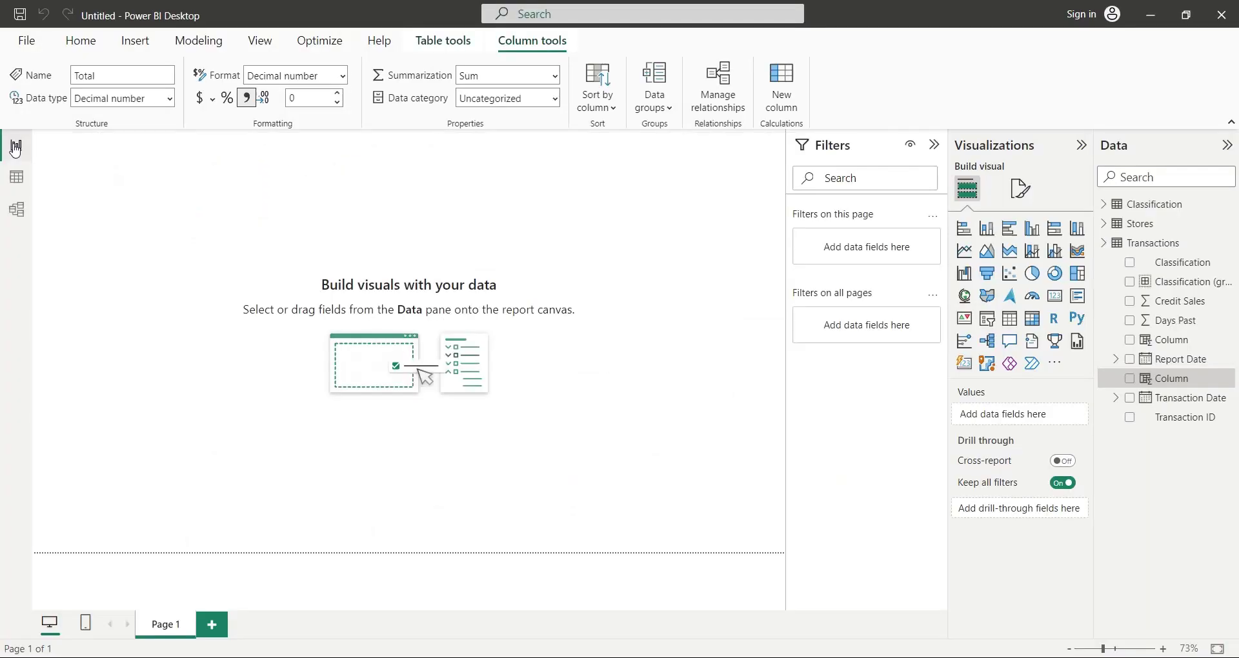
pyautogui.click(934, 145)
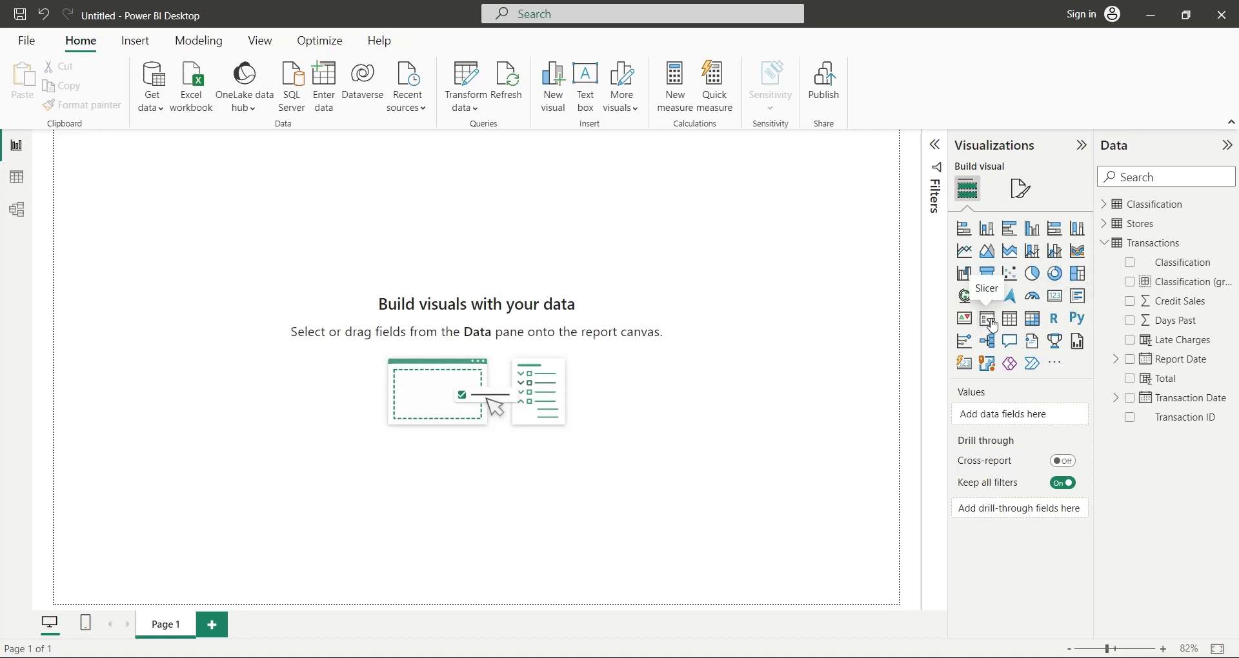
# Step: Add a slicer on the Transaction Date hierarchy's Quarter and place it at the page's top right
pyautogui.click(988, 319)
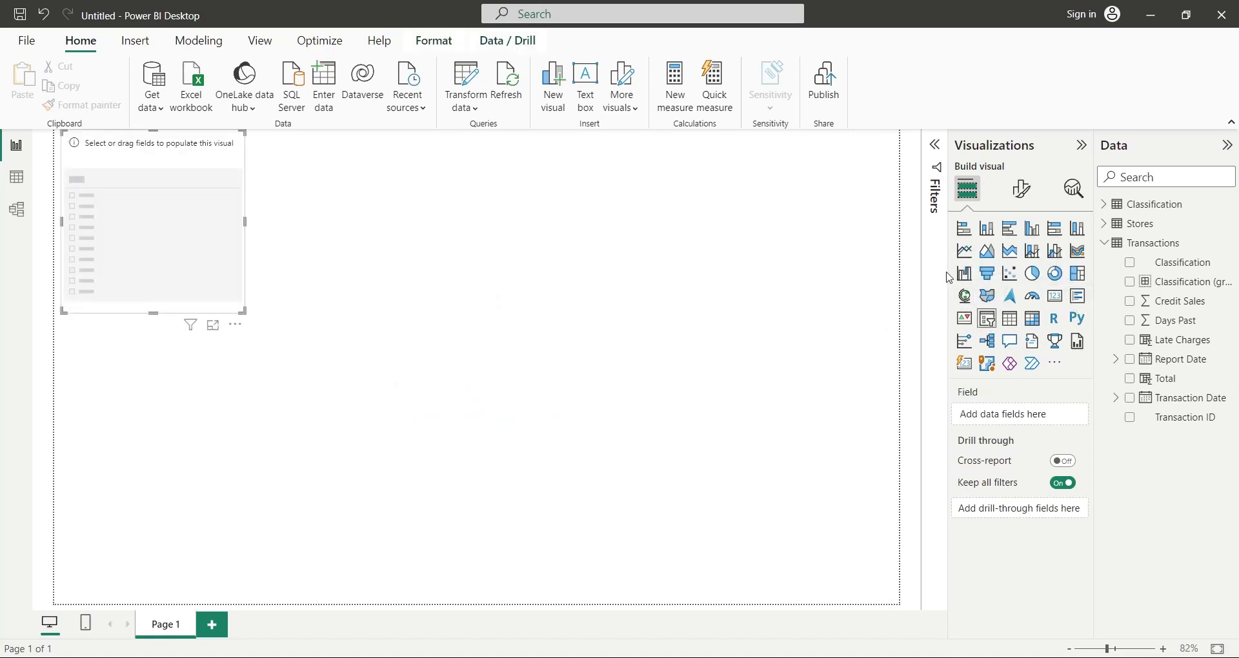
pyautogui.click(1021, 191)
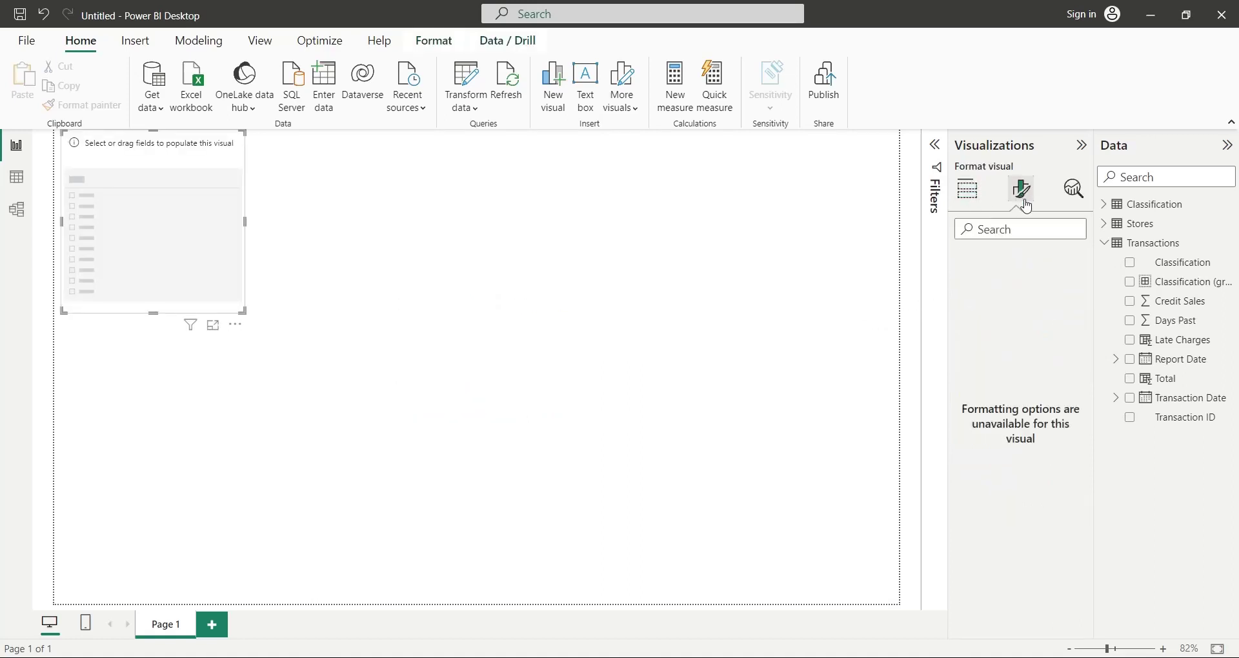
pyautogui.click(969, 190)
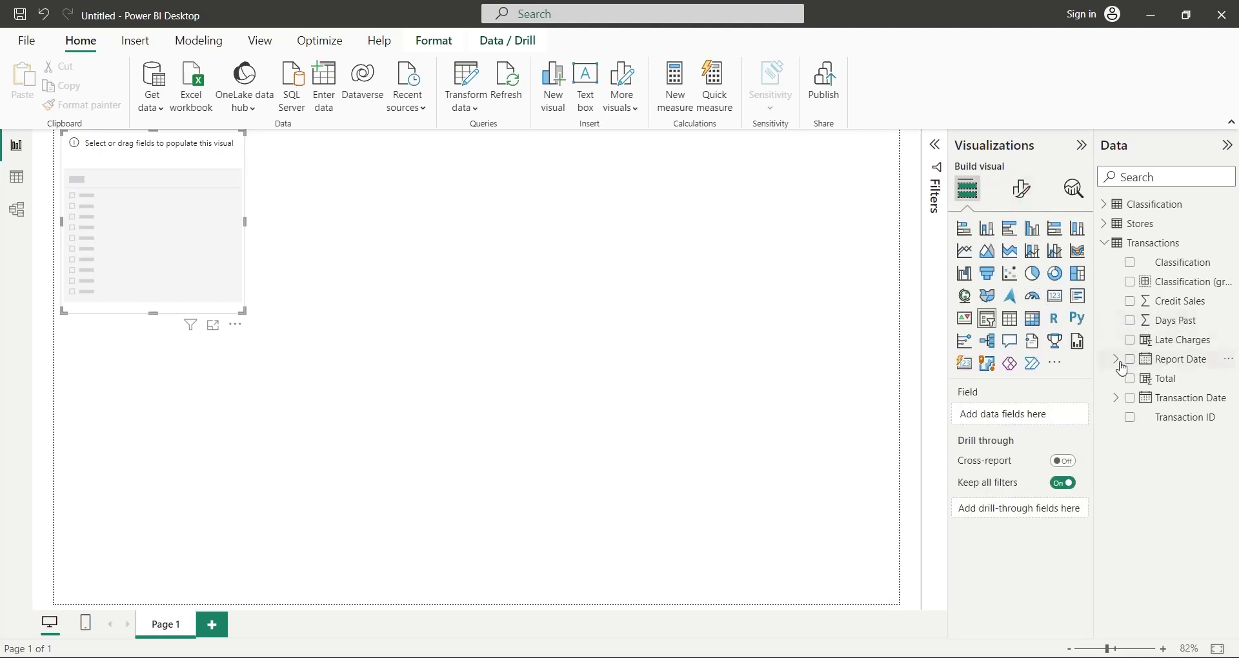
pyautogui.click(1116, 398)
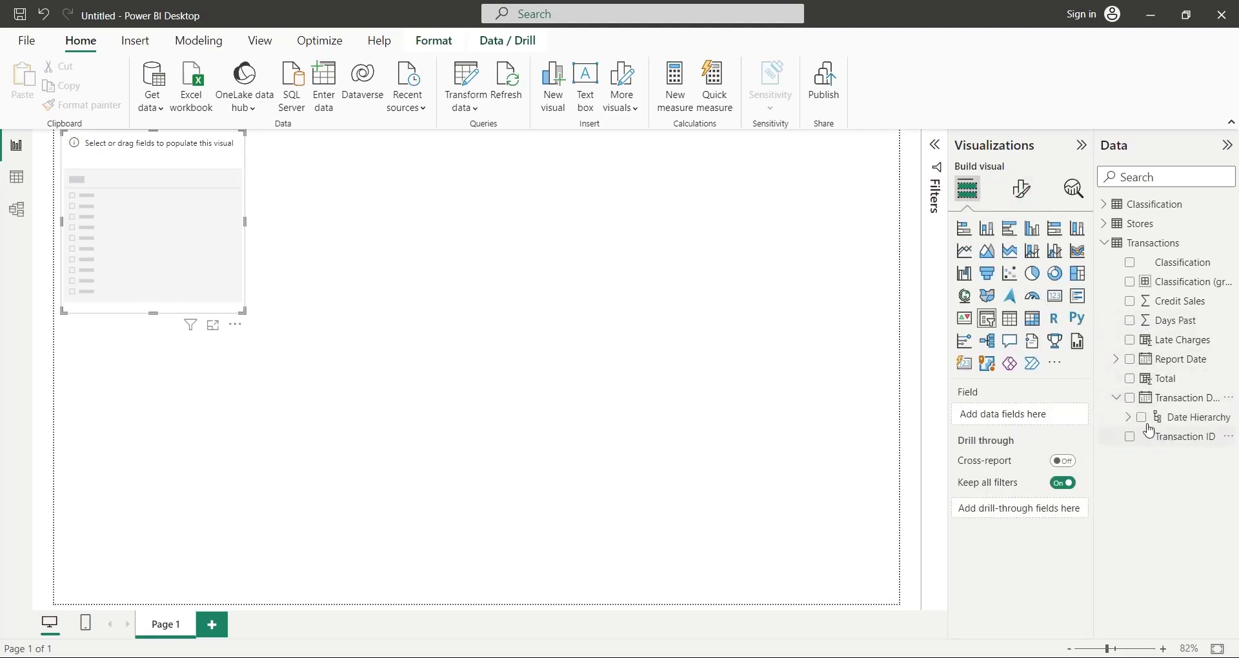
pyautogui.click(1128, 418)
pyautogui.moveTo(1197, 456); pyautogui.dragTo(978, 416)
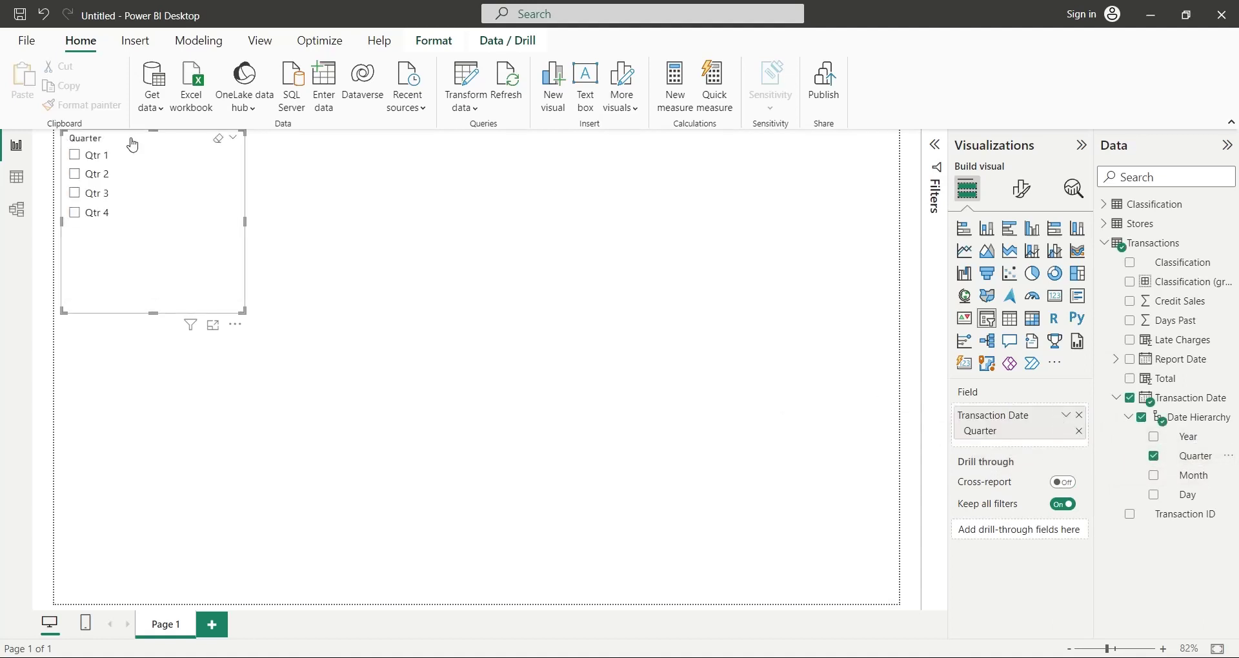
pyautogui.moveTo(133, 146); pyautogui.dragTo(780, 149)
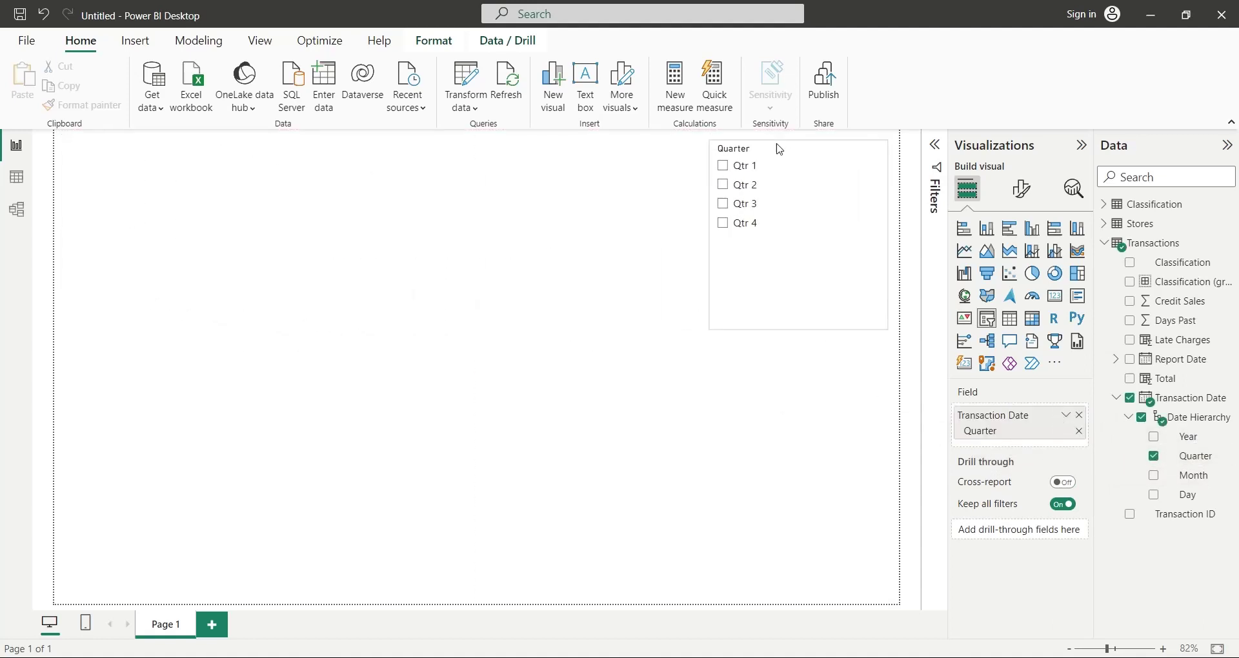
# Step: Set the Quarter slicer's style to Dropdown and shrink it to a compact box reading All
pyautogui.click(1022, 190)
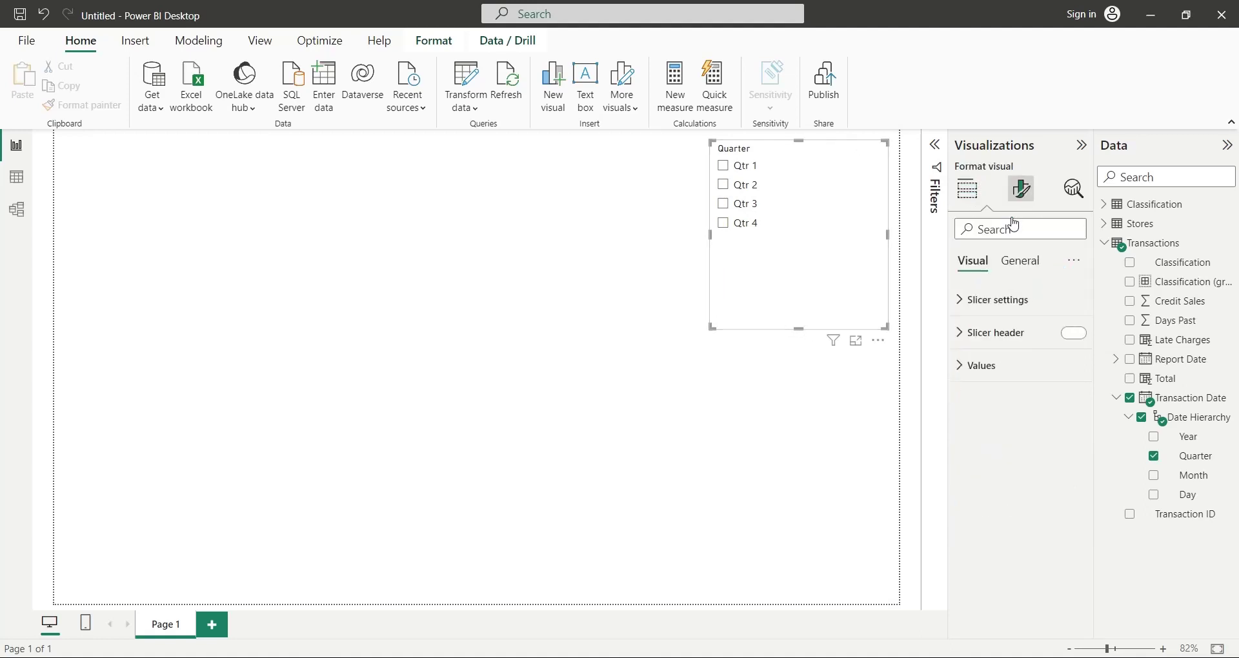
pyautogui.click(997, 300)
pyautogui.click(991, 388)
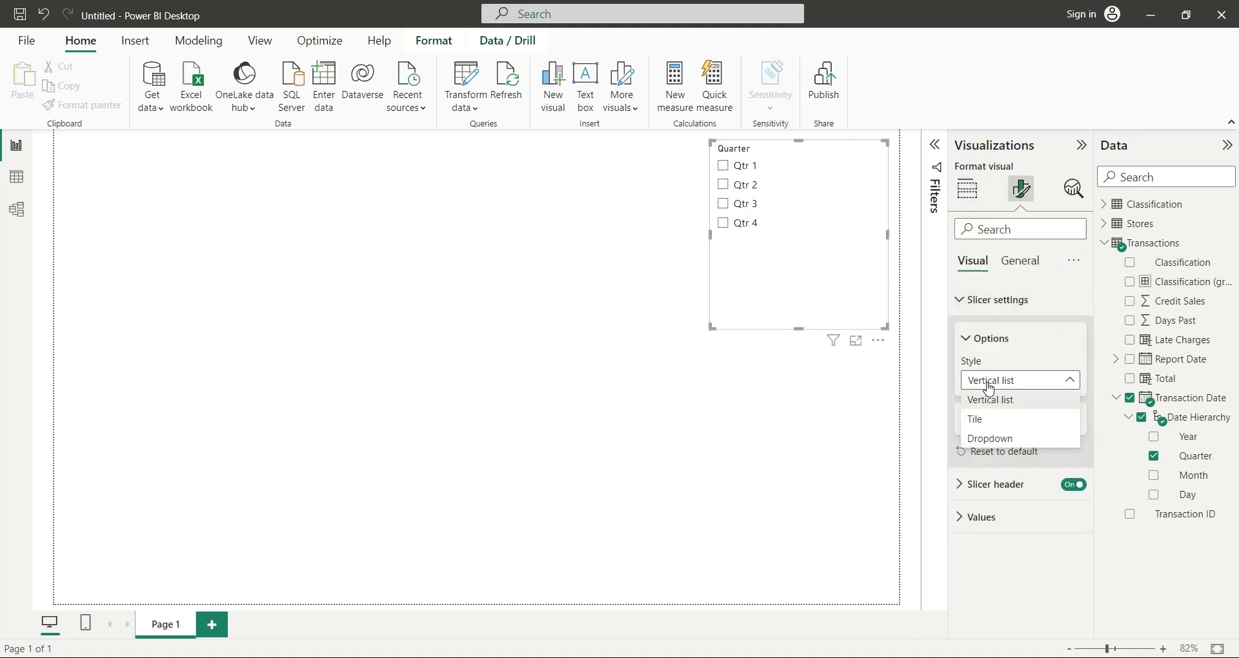
pyautogui.click(995, 439)
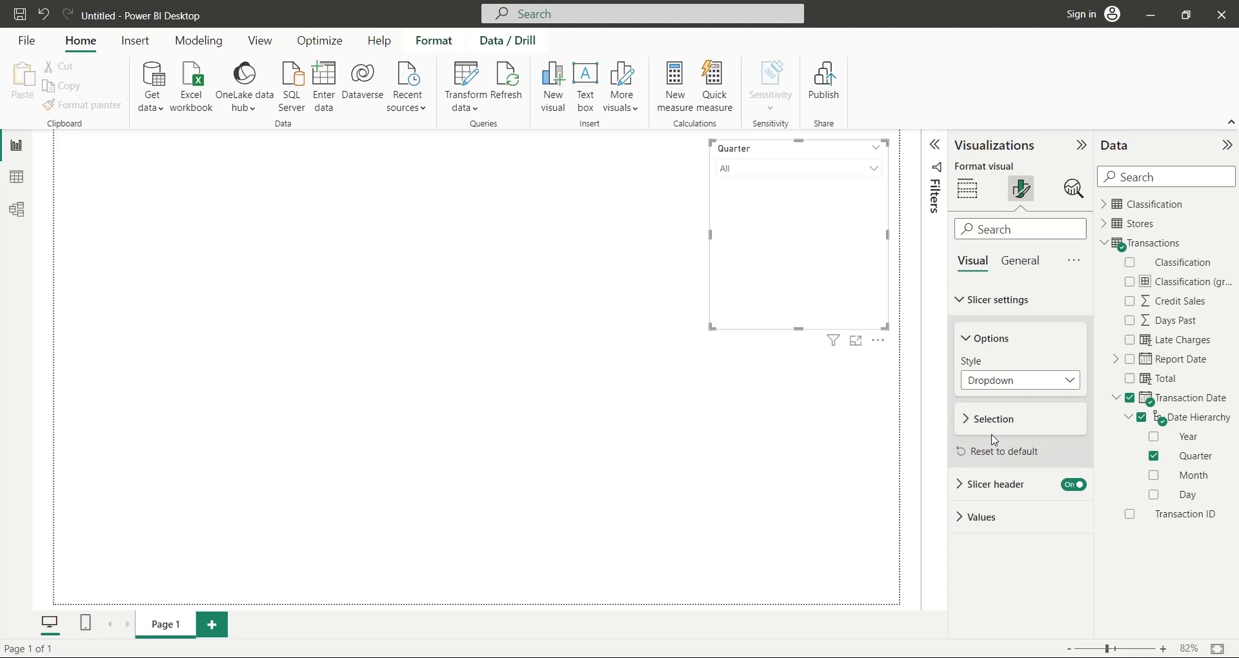
pyautogui.moveTo(799, 329); pyautogui.dragTo(806, 187)
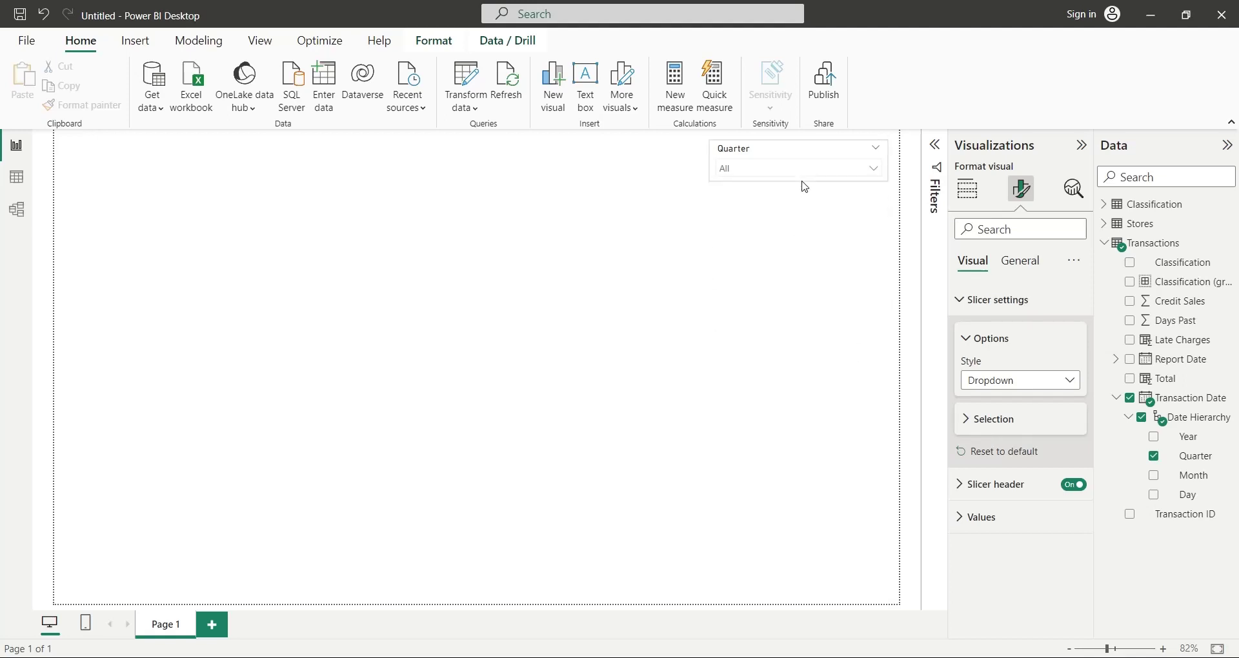
pyautogui.click(1016, 261)
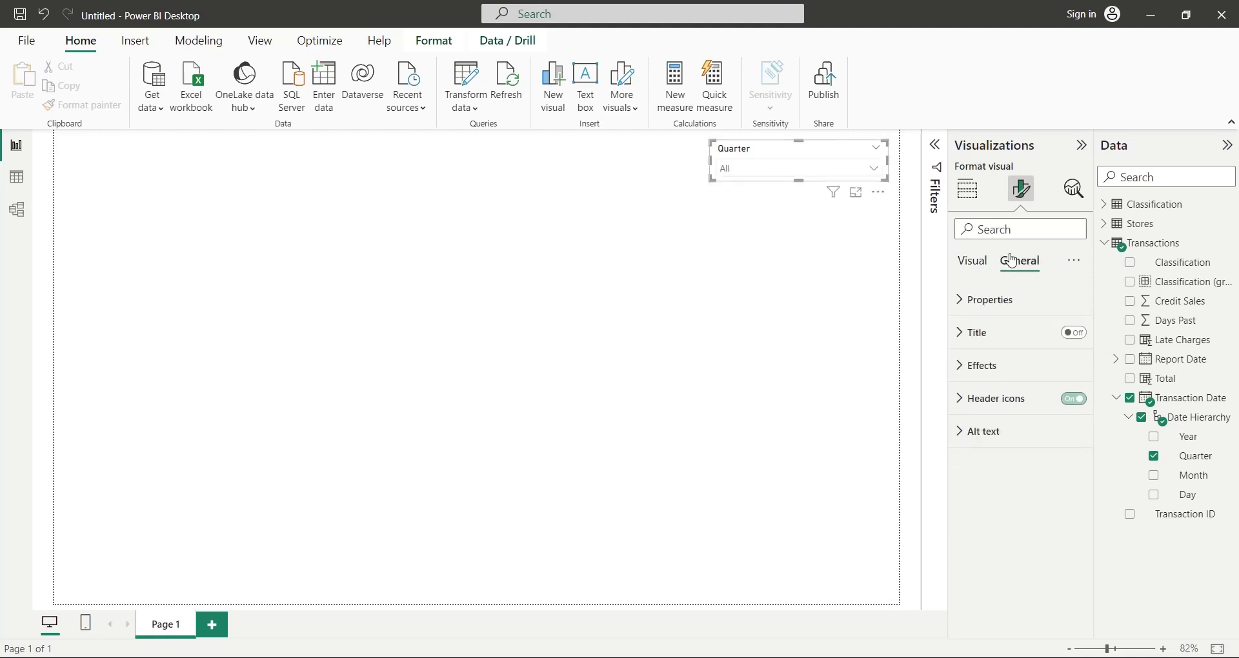
pyautogui.click(984, 366)
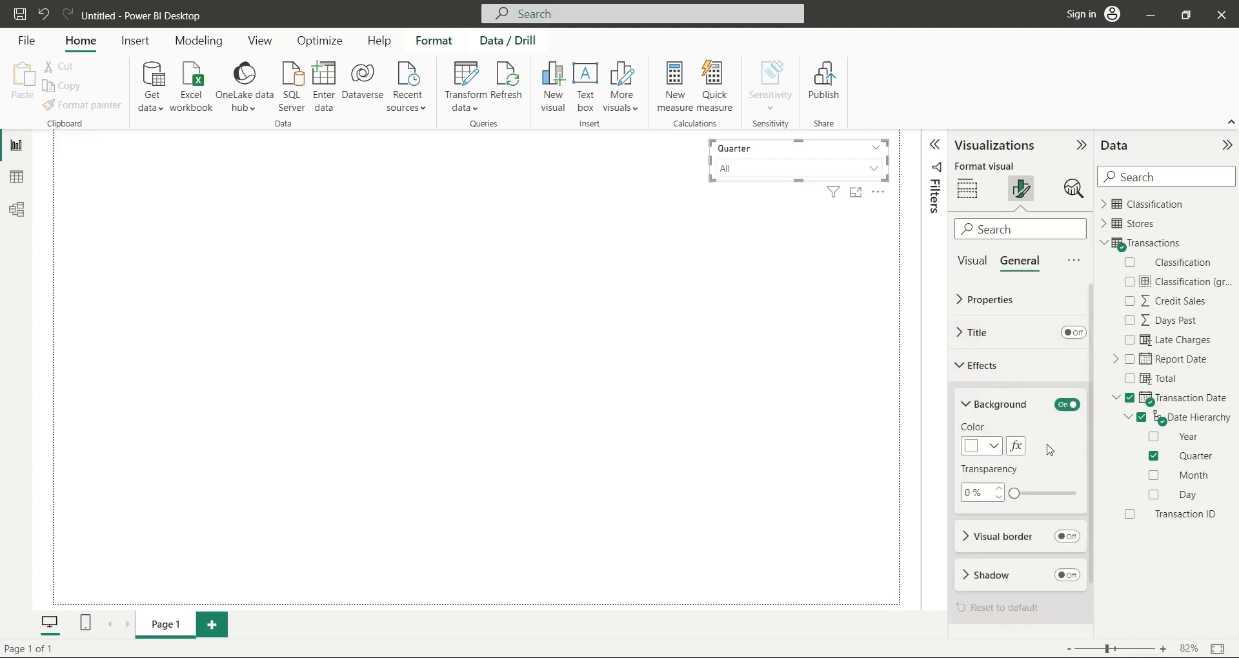
pyautogui.click(756, 311)
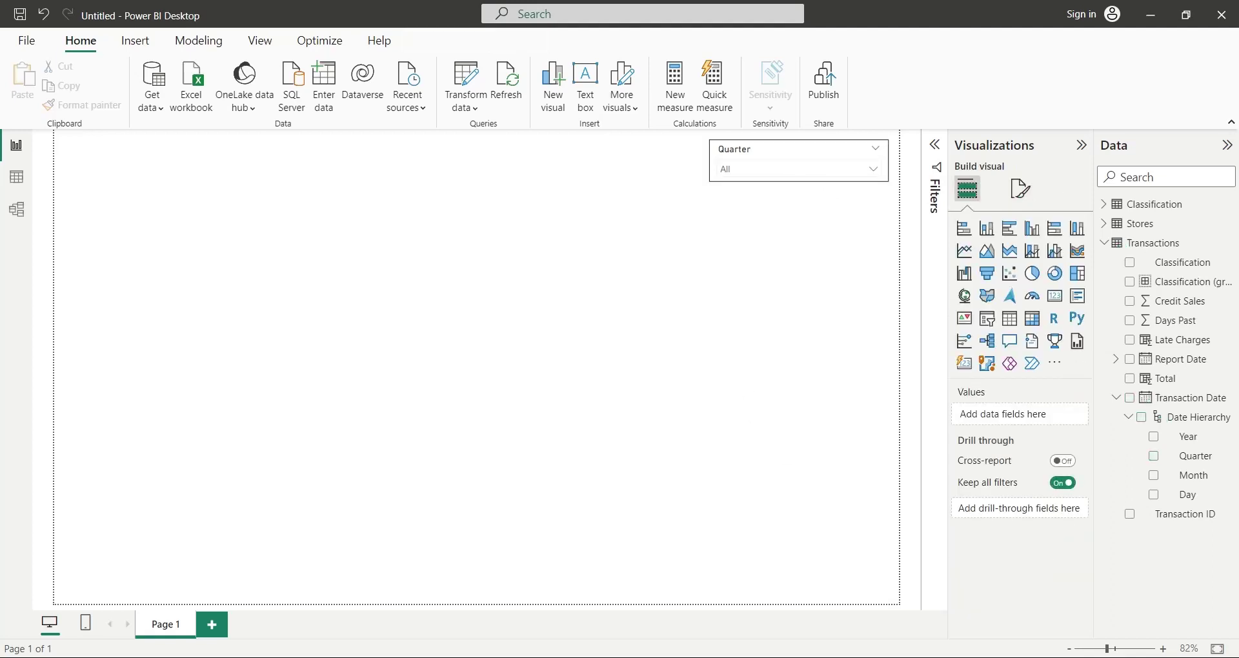
# Step: Insert a text box and stretch it across the top of the page
pyautogui.click(585, 83)
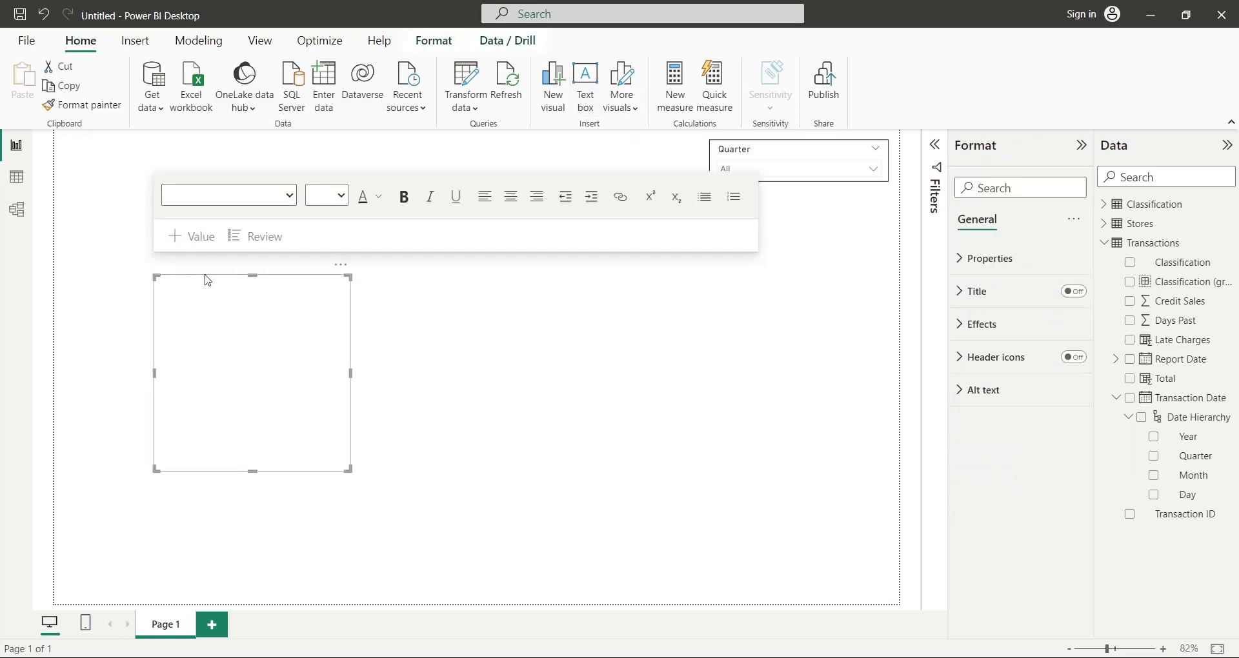
pyautogui.moveTo(207, 280); pyautogui.dragTo(118, 140)
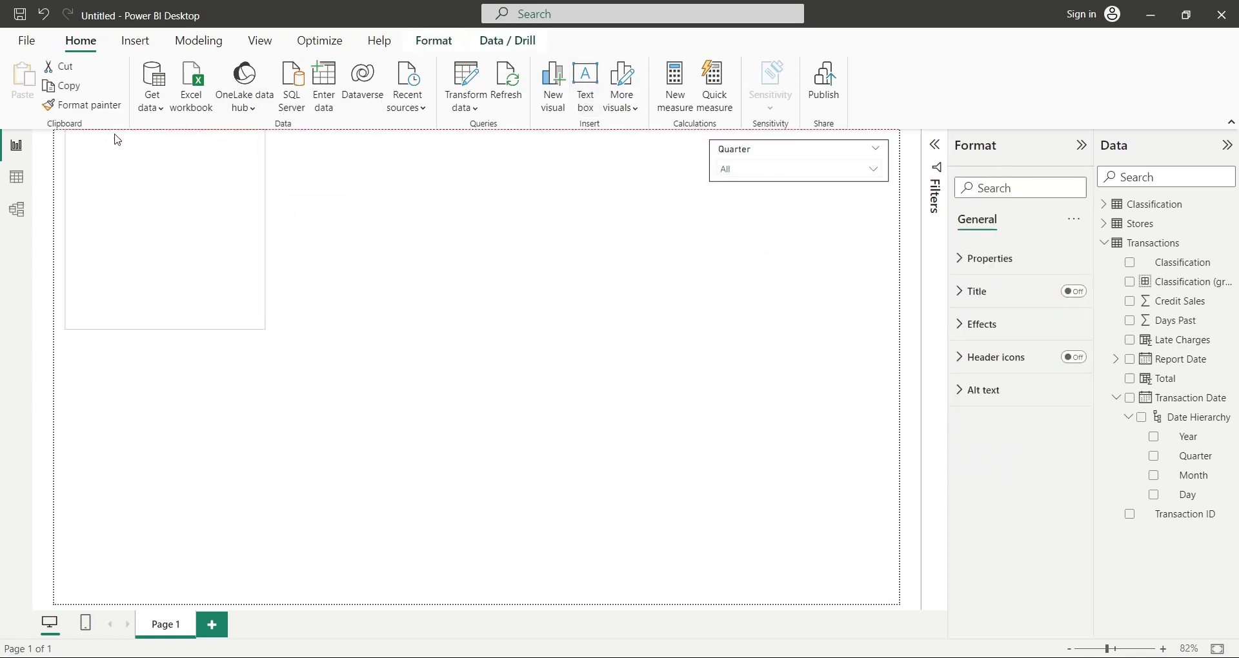
pyautogui.moveTo(265, 330); pyautogui.dragTo(488, 224)
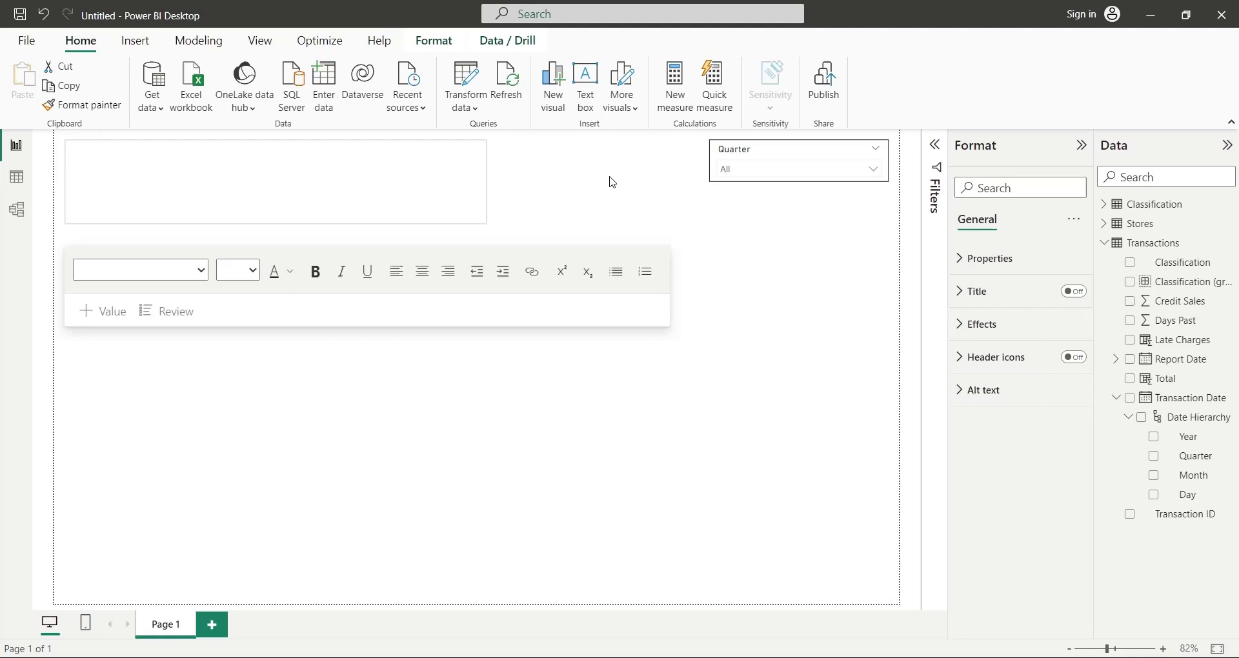
pyautogui.moveTo(613, 183); pyautogui.dragTo(694, 180)
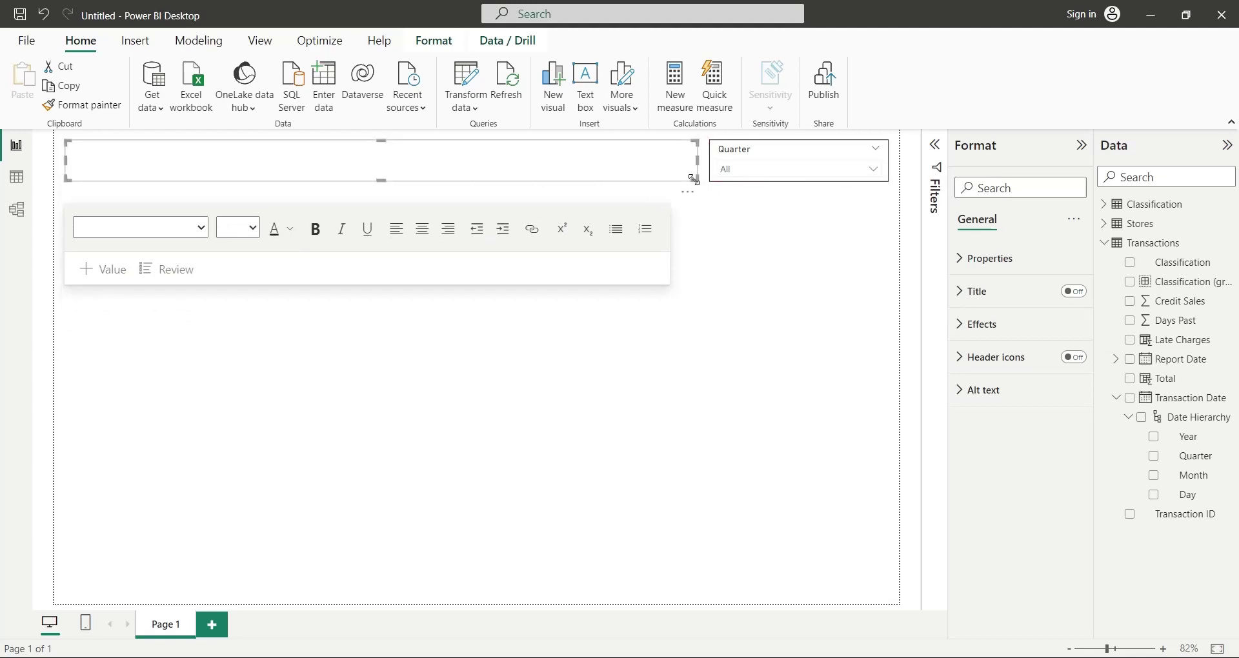
# Step: Set the Credit Sales Analysis title text to 32 pt
pyautogui.click(208, 170)
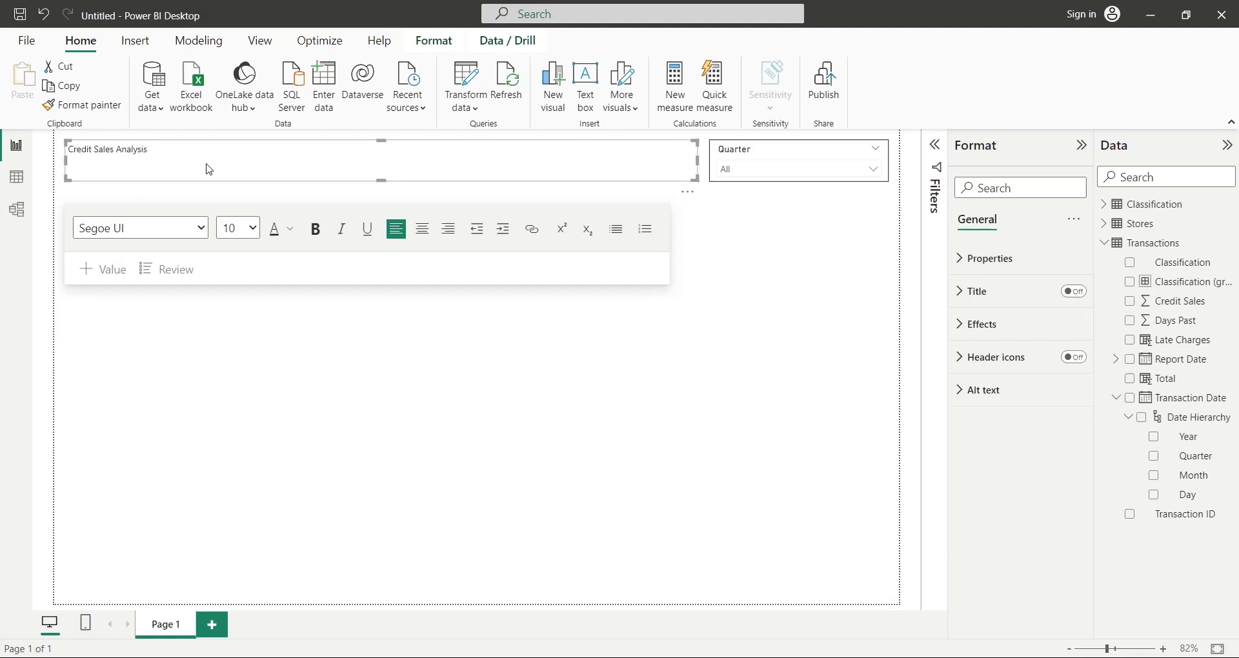
pyautogui.hotkey('ctrl', 'a')
pyautogui.click(252, 228)
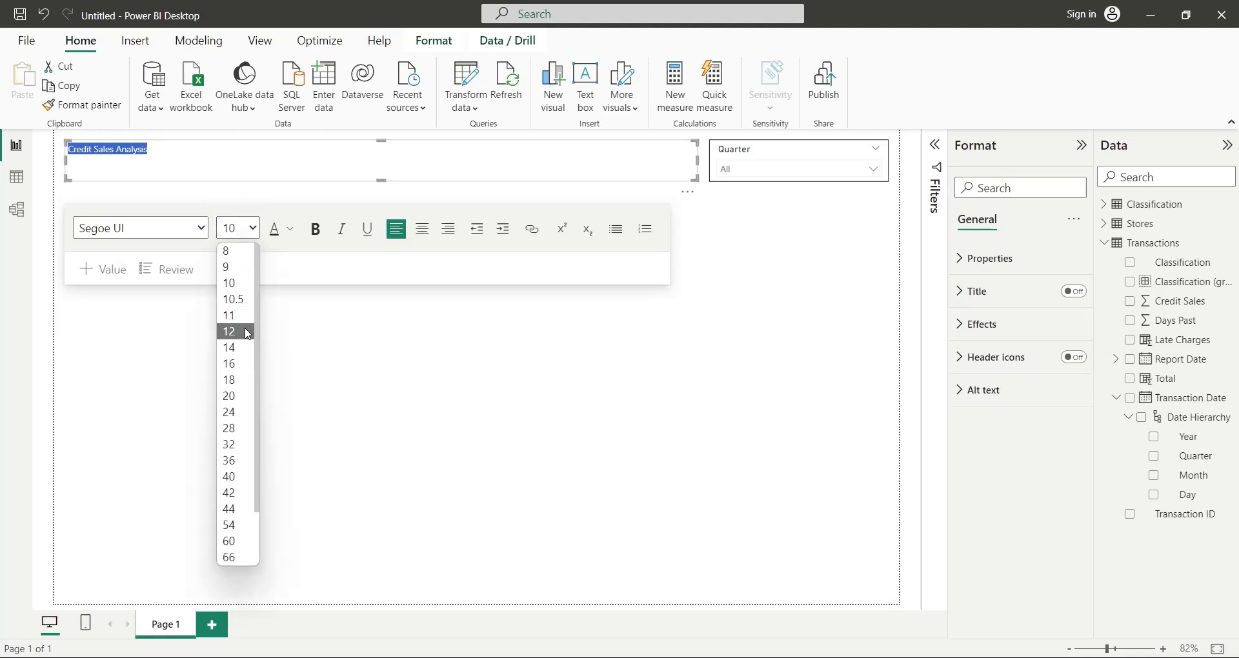
pyautogui.click(241, 397)
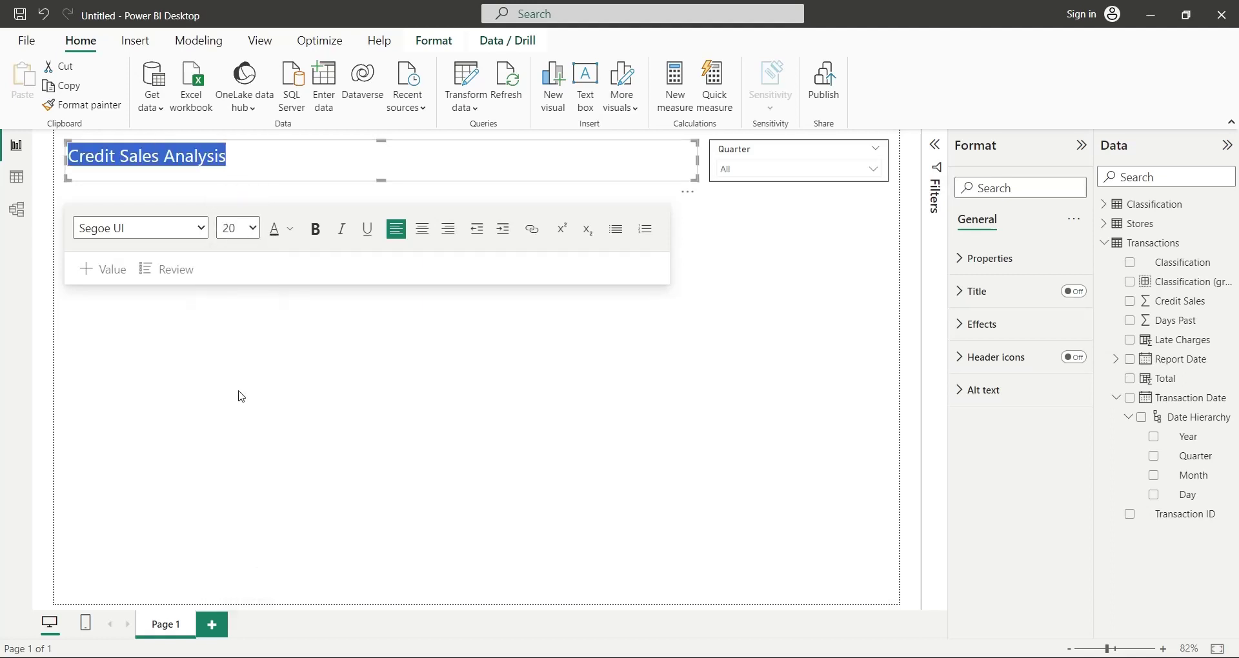
pyautogui.click(252, 228)
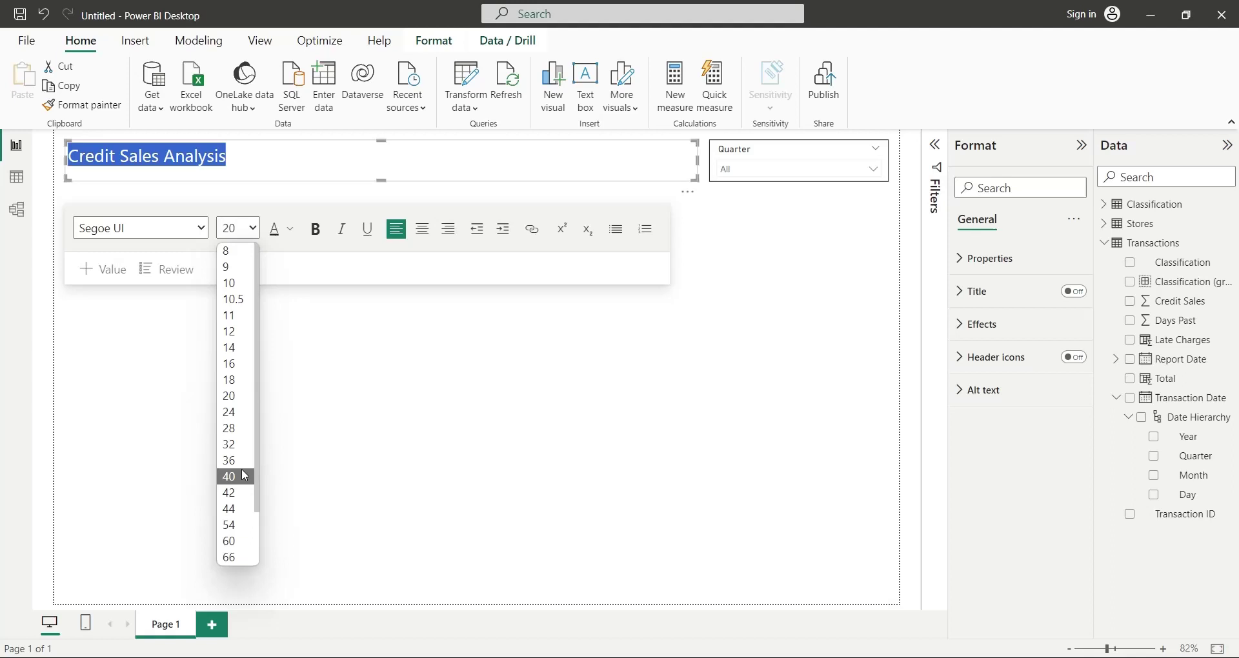
pyautogui.click(245, 445)
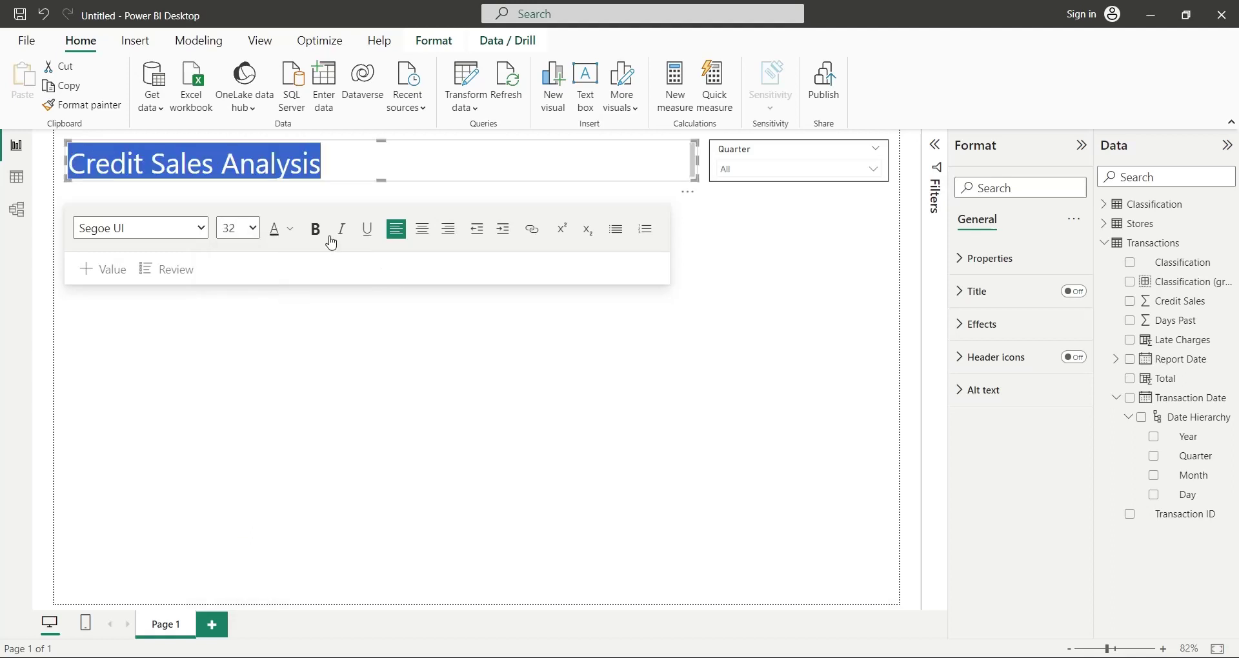
pyautogui.click(626, 188)
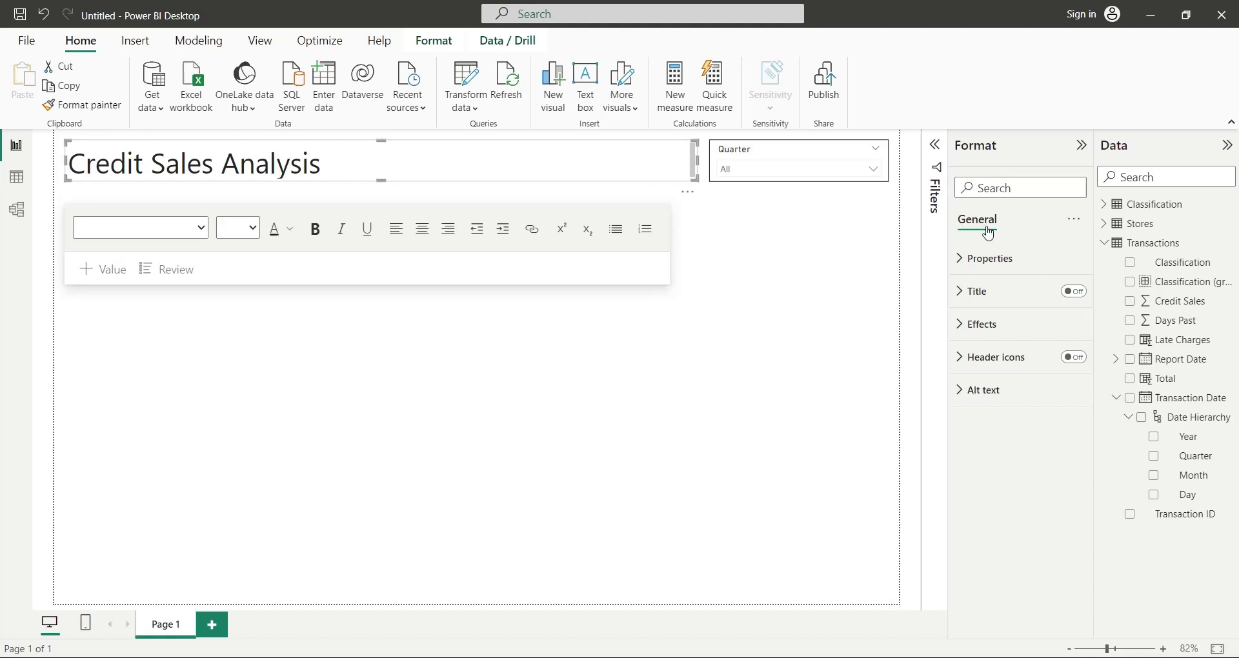
# Step: Turn on the title box's visual border and make the title bold
pyautogui.click(1005, 324)
pyautogui.click(1068, 496)
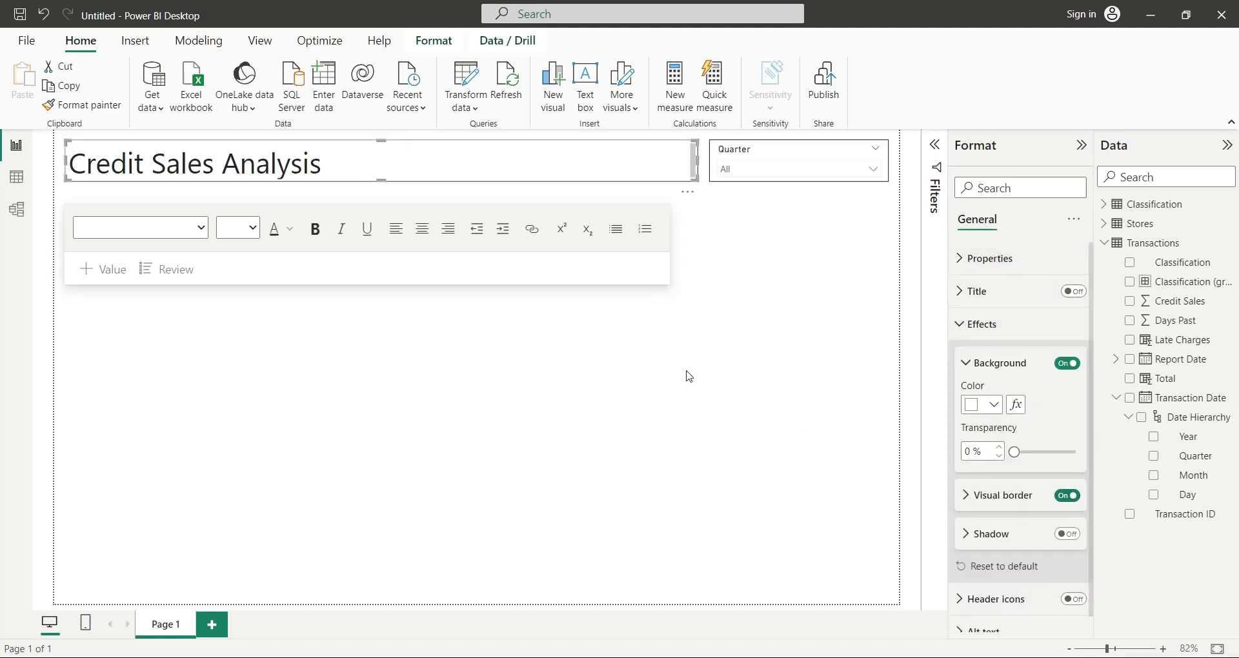
pyautogui.click(315, 229)
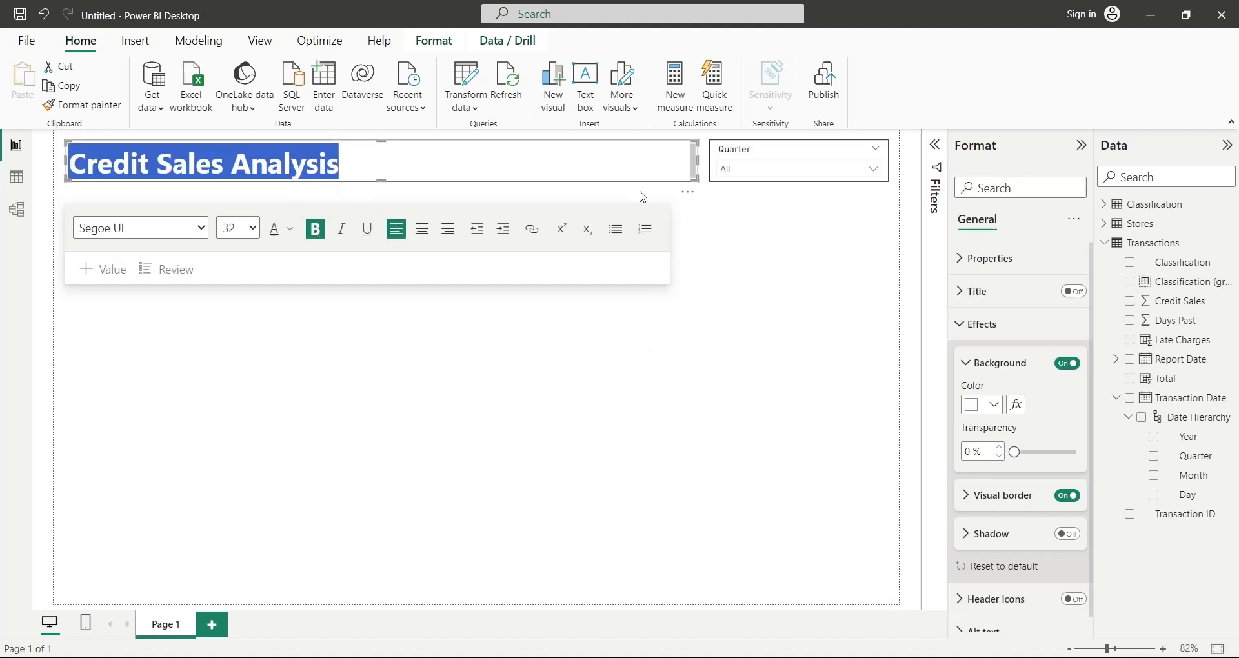
pyautogui.click(717, 234)
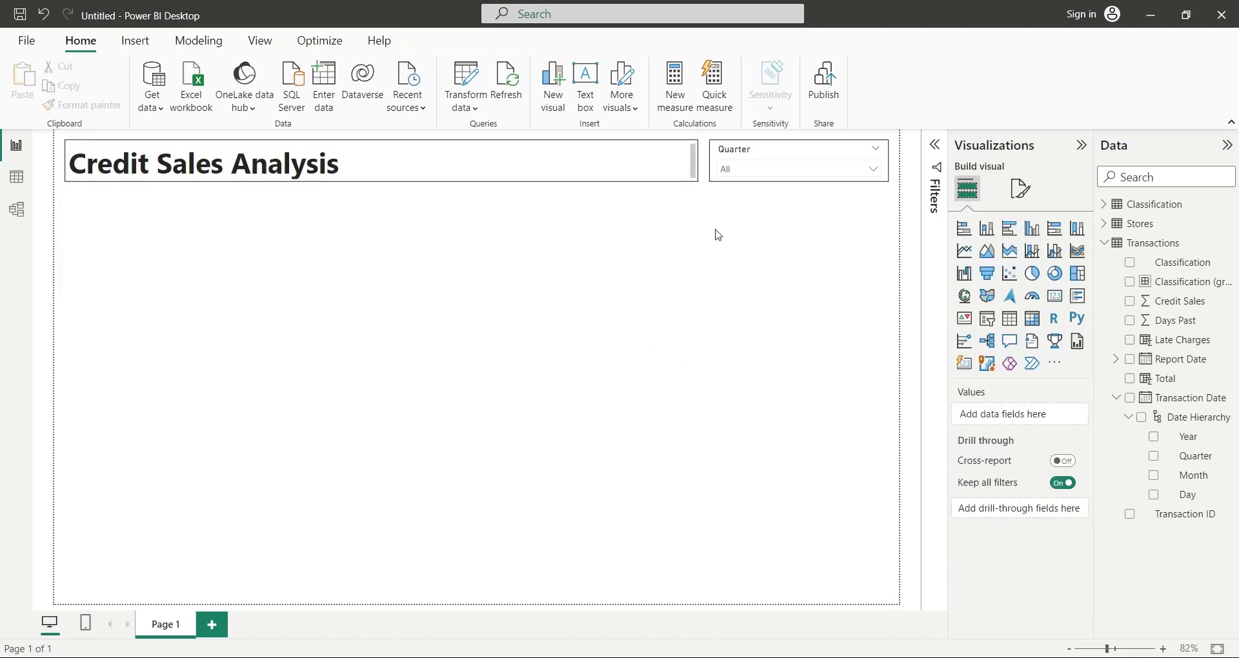
# Step: Add a table under the title with Classification (groups), renamed to Classification
pyautogui.click(1010, 318)
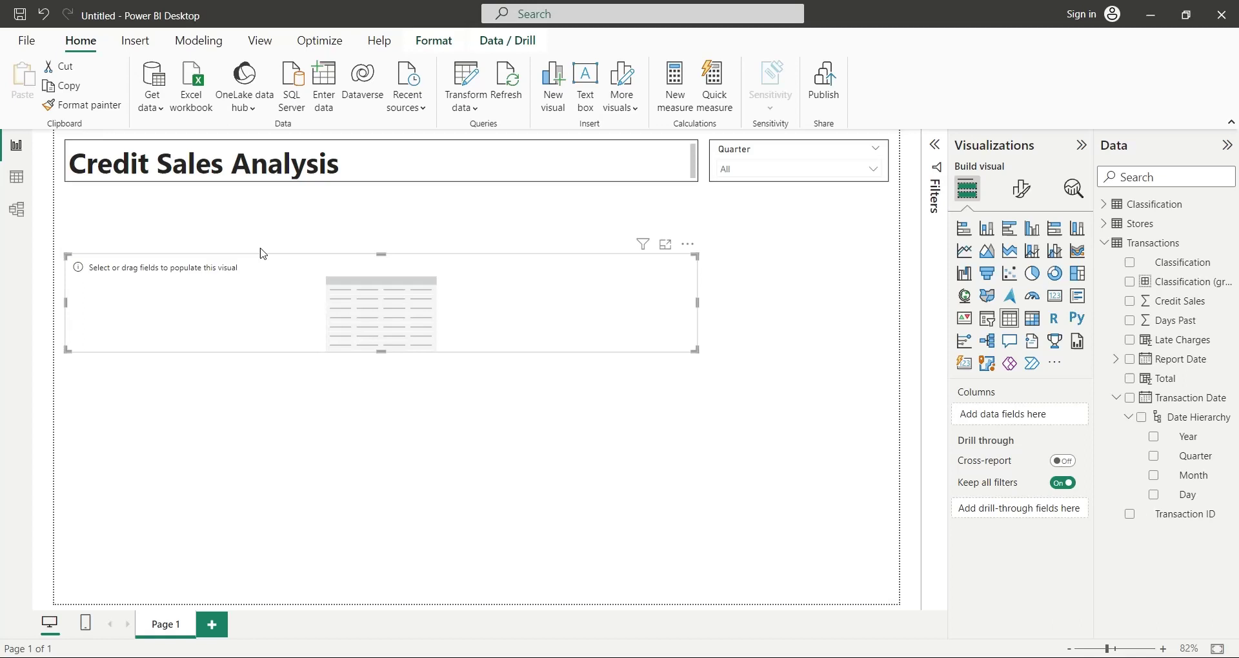
pyautogui.moveTo(262, 261); pyautogui.dragTo(266, 208)
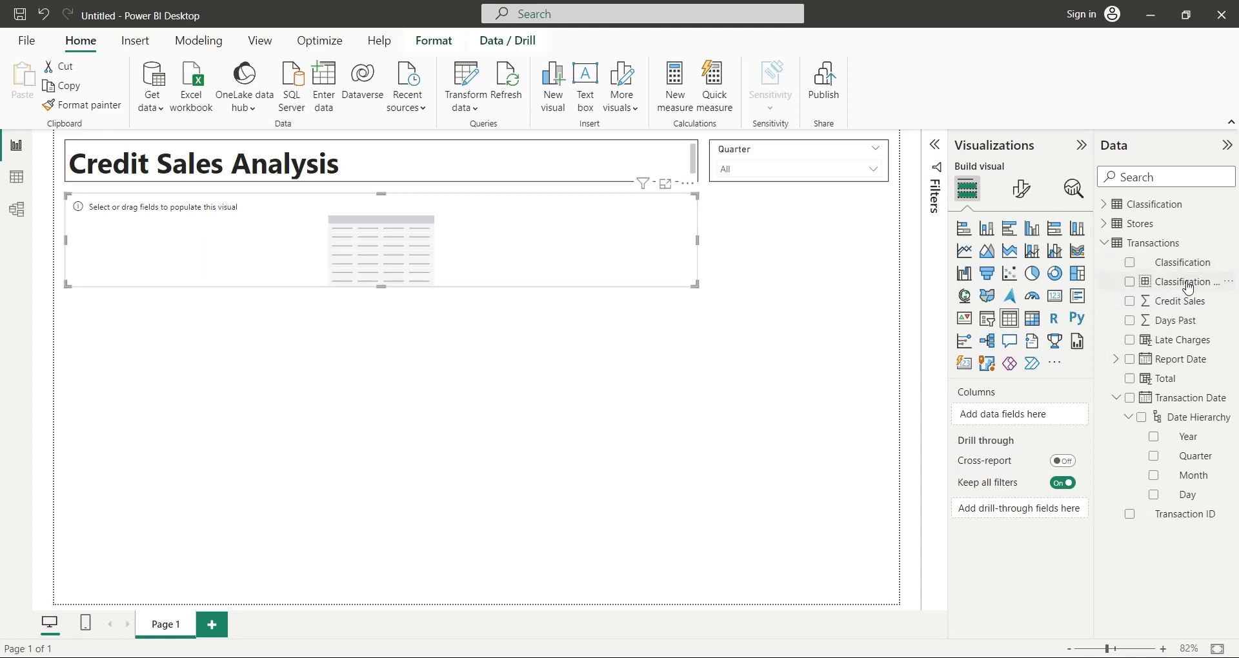
pyautogui.moveTo(1189, 288); pyautogui.dragTo(1037, 423)
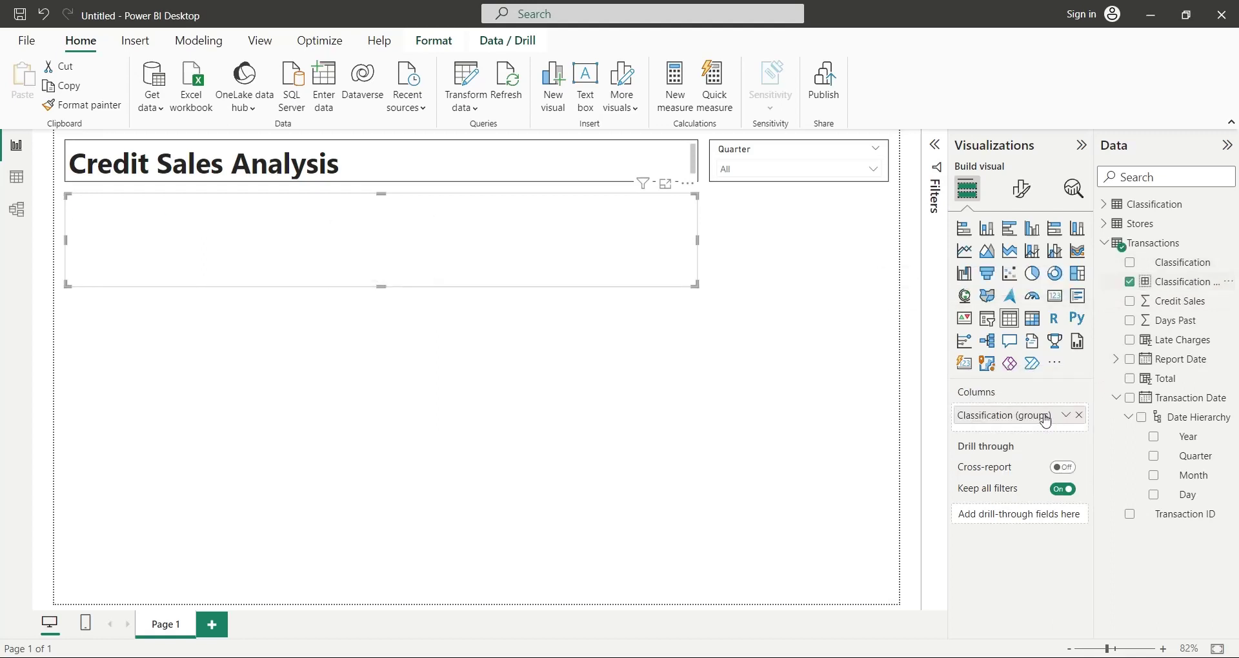
pyautogui.doubleClick(1007, 417)
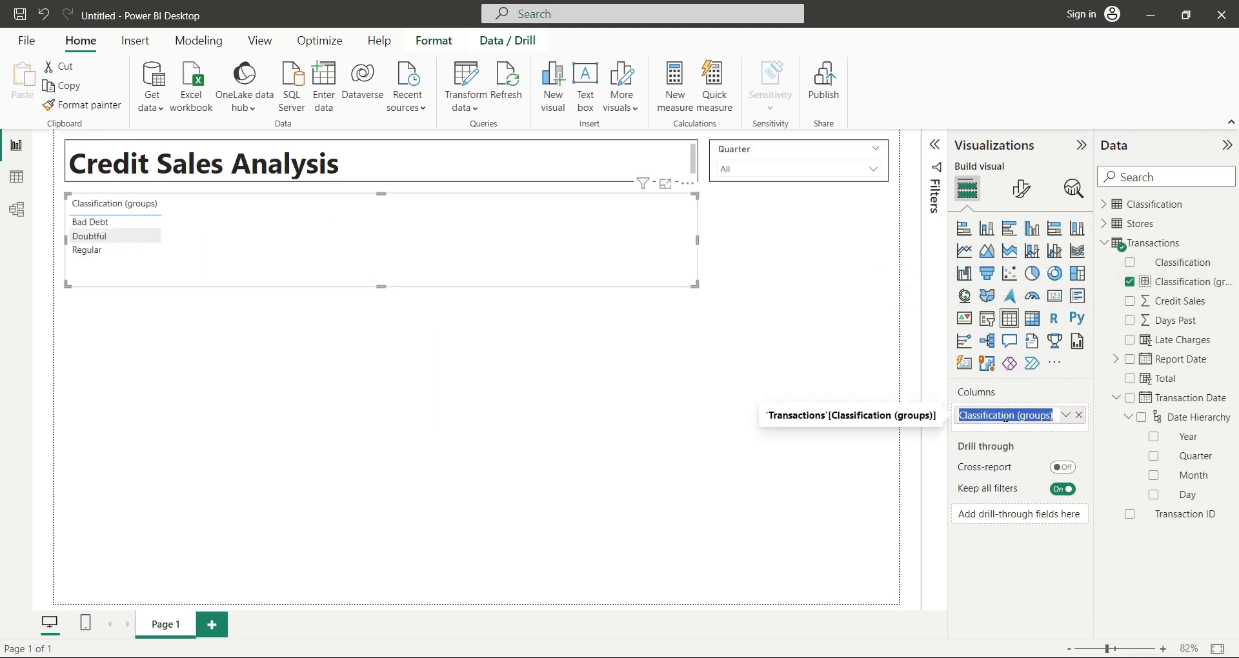
pyautogui.moveTo(1014, 416); pyautogui.dragTo(1059, 416)
pyautogui.press('BackSpace')
pyautogui.press('Return')
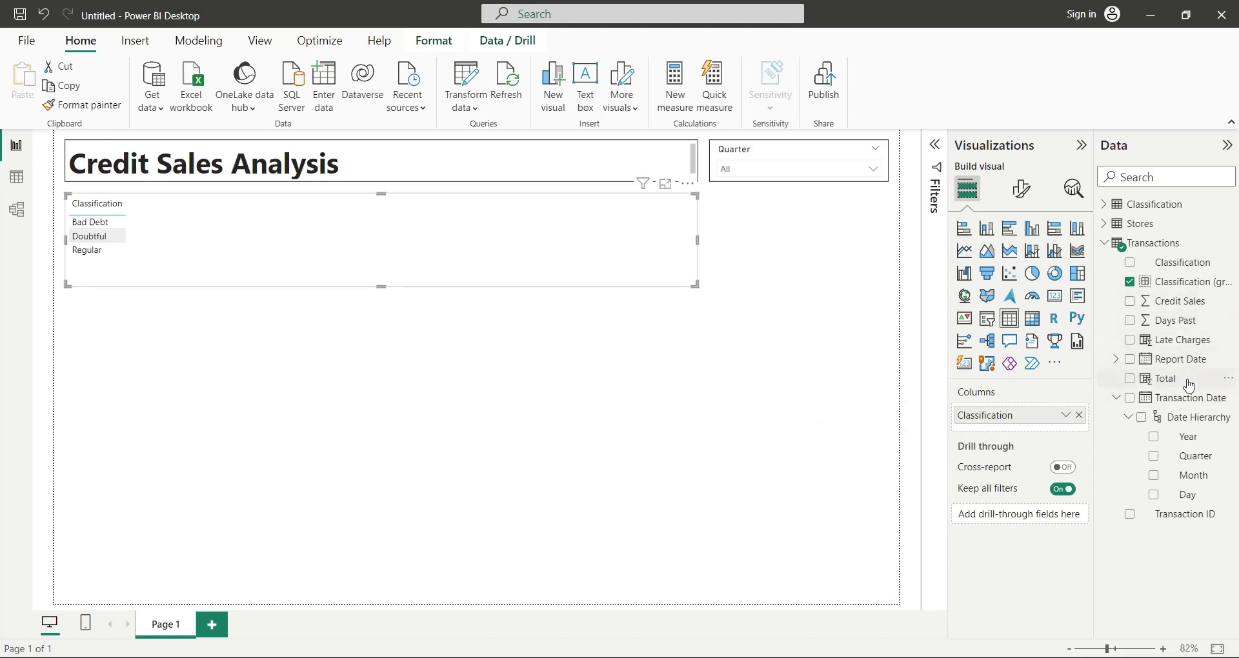
# Step: Add Total and Late Charges columns, removing the 'Sum of' prefix from each header
pyautogui.moveTo(1189, 386); pyautogui.dragTo(1067, 437)
pyautogui.doubleClick(1013, 435)
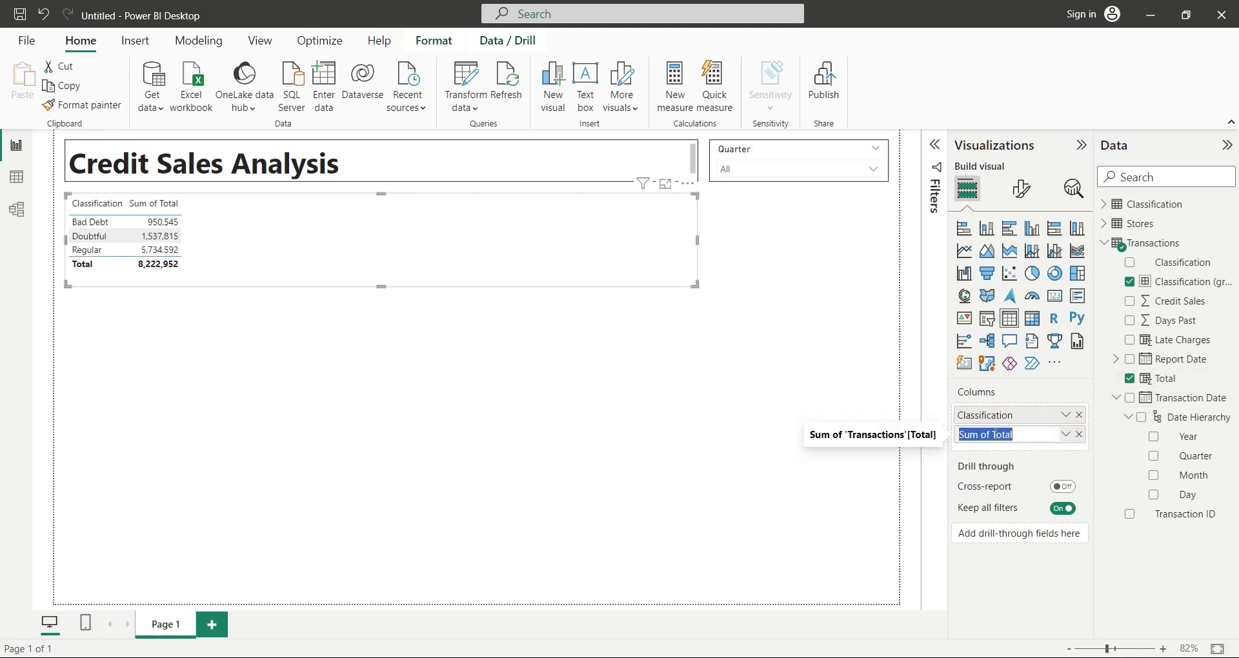
pyautogui.hotkey('ctrl', 'shift', 'Left')
pyautogui.press('BackSpace')
pyautogui.press('Return')
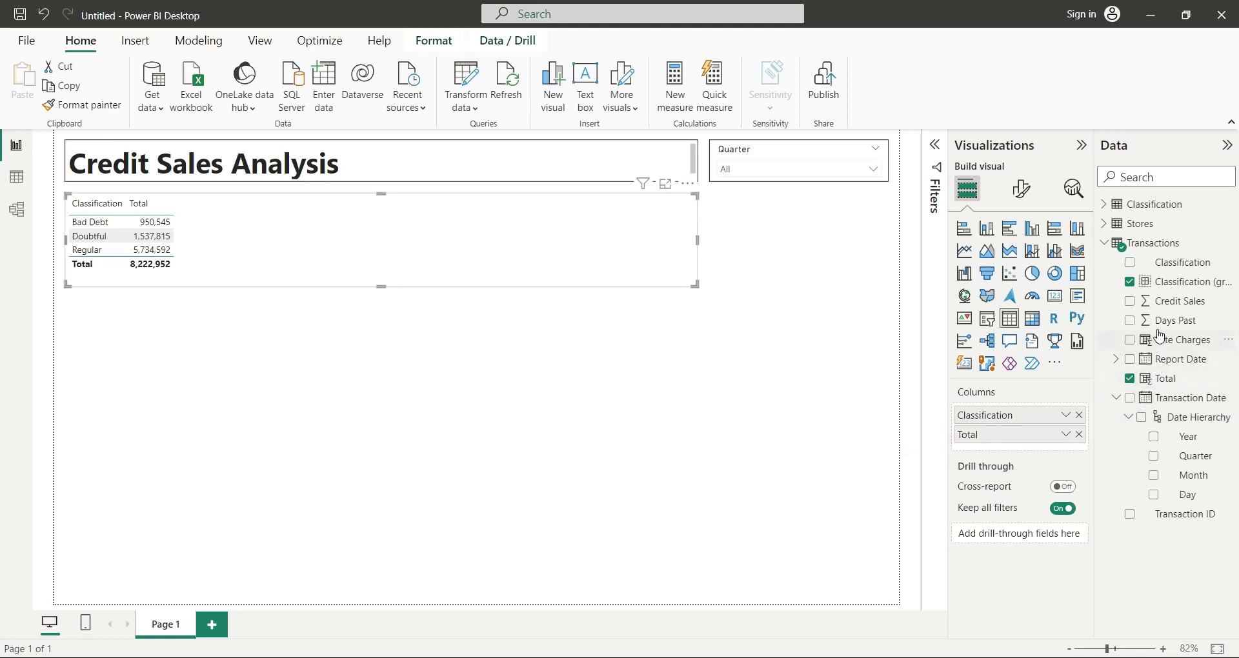
pyautogui.moveTo(1160, 347); pyautogui.dragTo(1015, 420)
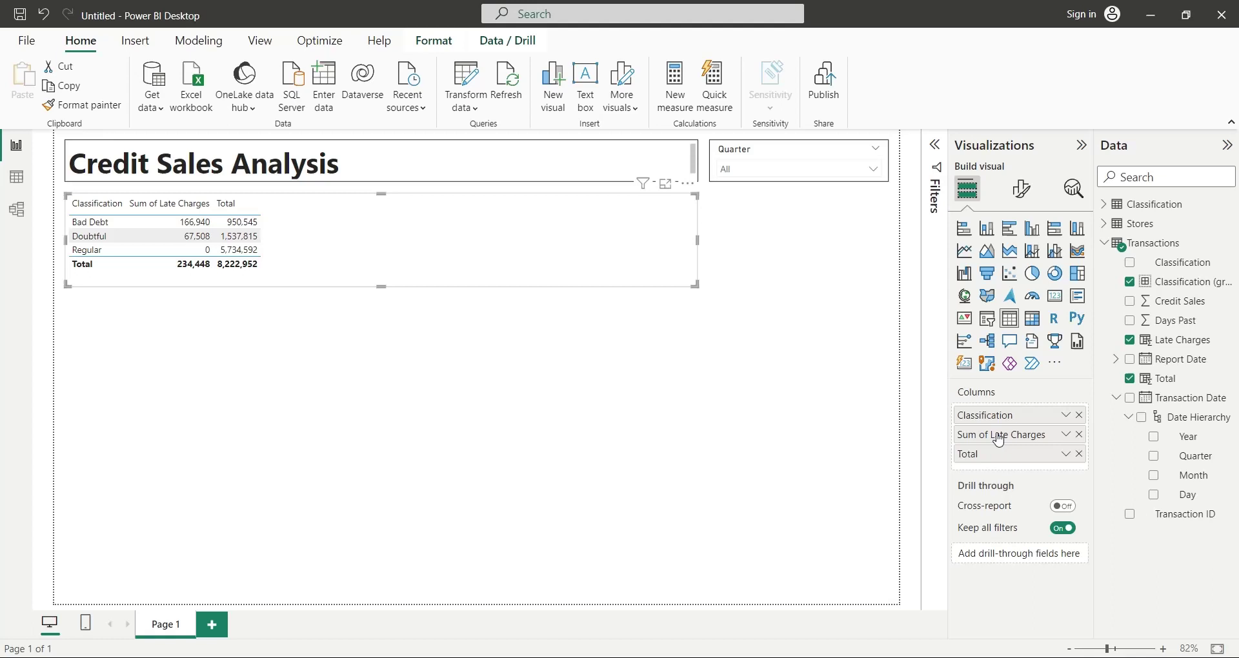
pyautogui.doubleClick(1000, 440)
pyautogui.moveTo(960, 434); pyautogui.dragTo(992, 434)
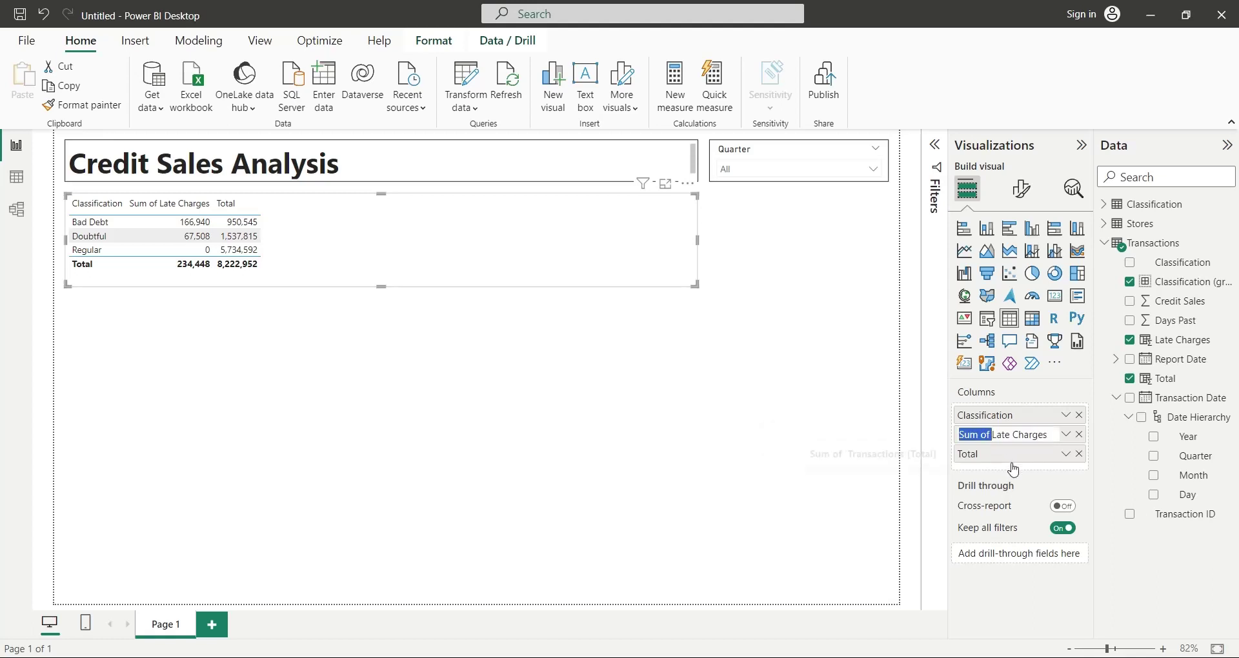
pyautogui.press('BackSpace')
pyautogui.press('Return')
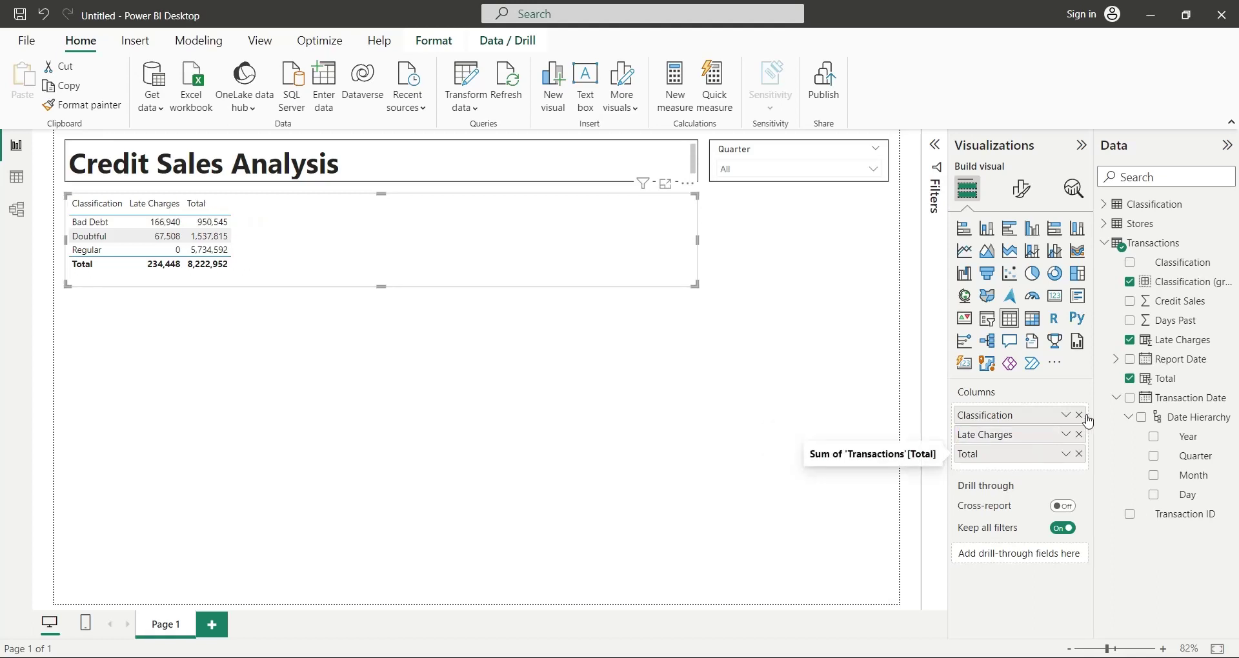
# Step: Add Credit Sales without the 'Sum of' prefix and narrow the table to its four columns
pyautogui.moveTo(1181, 310); pyautogui.dragTo(1000, 439)
pyautogui.doubleClick(997, 442)
pyautogui.click(997, 442)
pyautogui.hotkey('shift', 'Home')
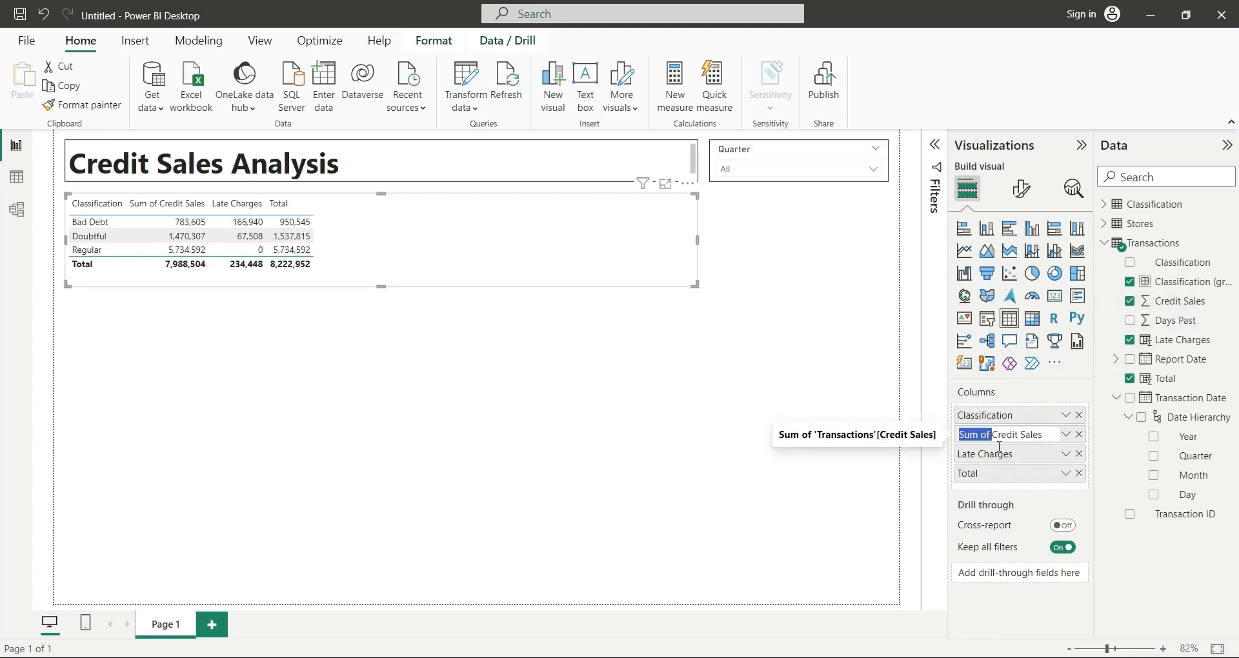
pyautogui.press('BackSpace')
pyautogui.press('Return')
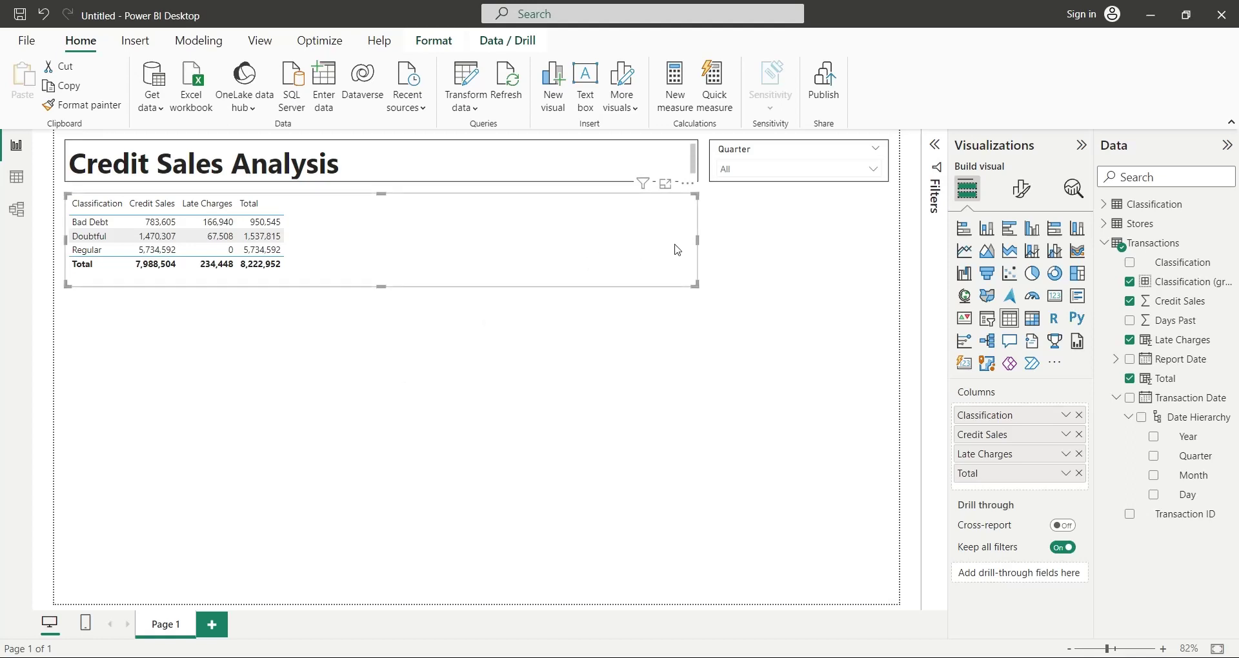
pyautogui.moveTo(697, 240); pyautogui.dragTo(298, 261)
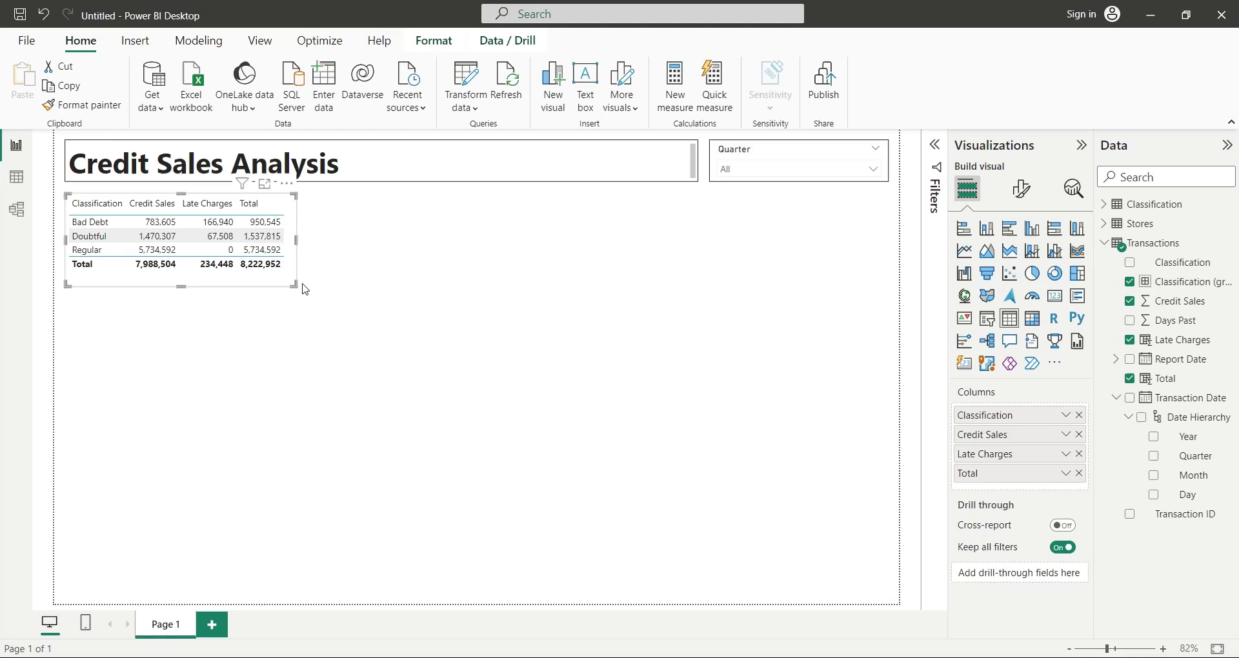
# Step: Turn on the table's visual border and trim the empty space below its Total row
pyautogui.click(1022, 189)
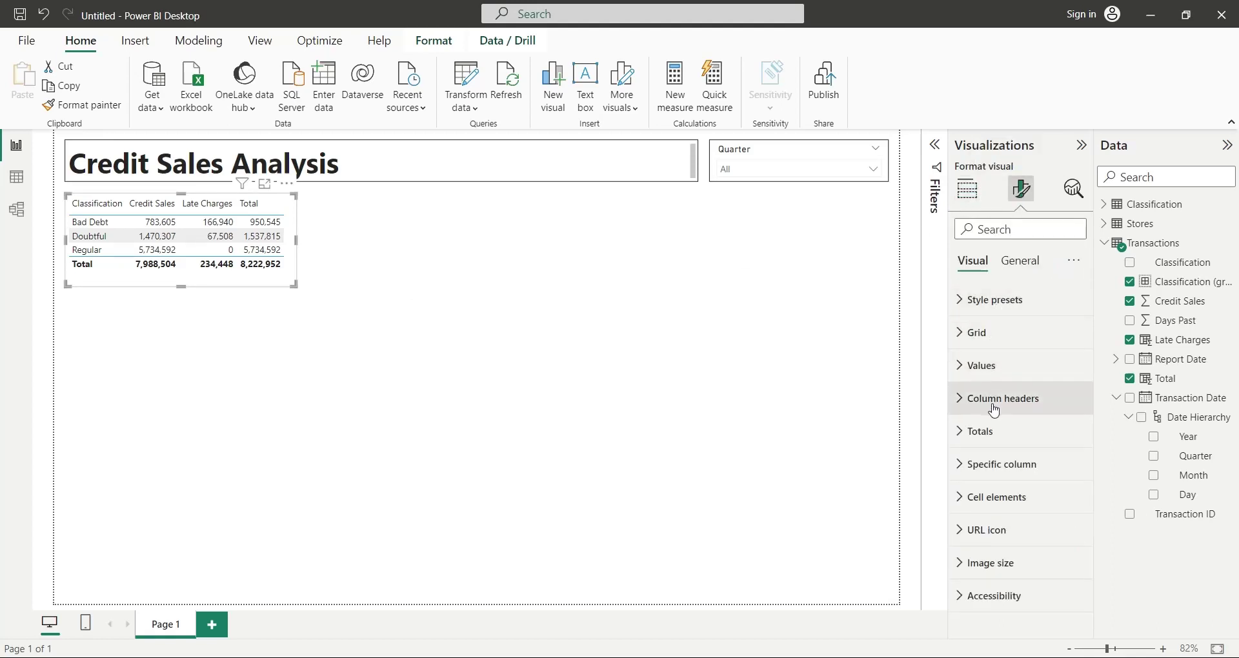
pyautogui.click(1020, 261)
pyautogui.click(983, 365)
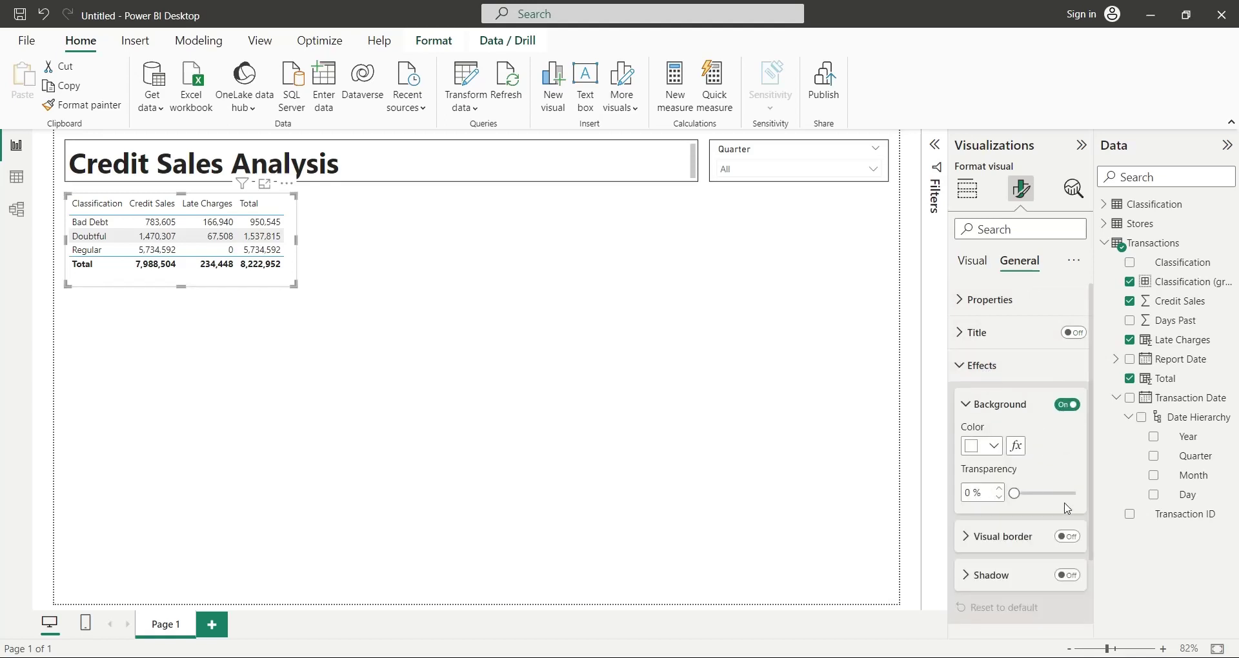
pyautogui.click(1070, 538)
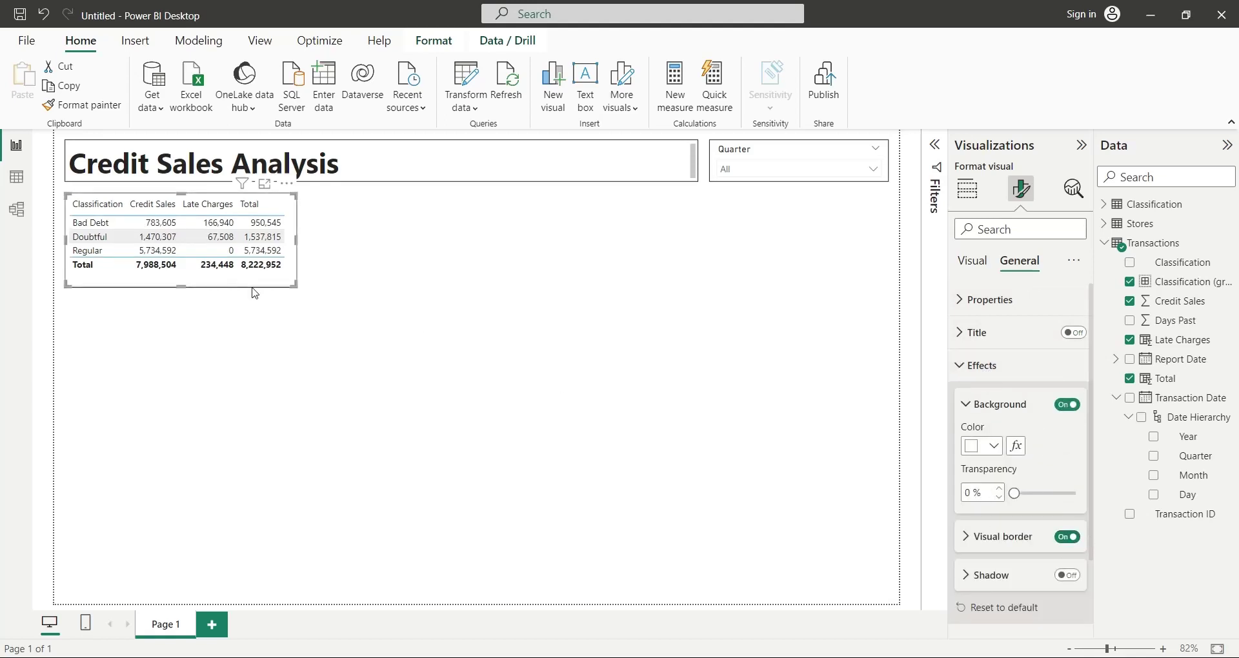
pyautogui.moveTo(185, 287); pyautogui.dragTo(185, 275)
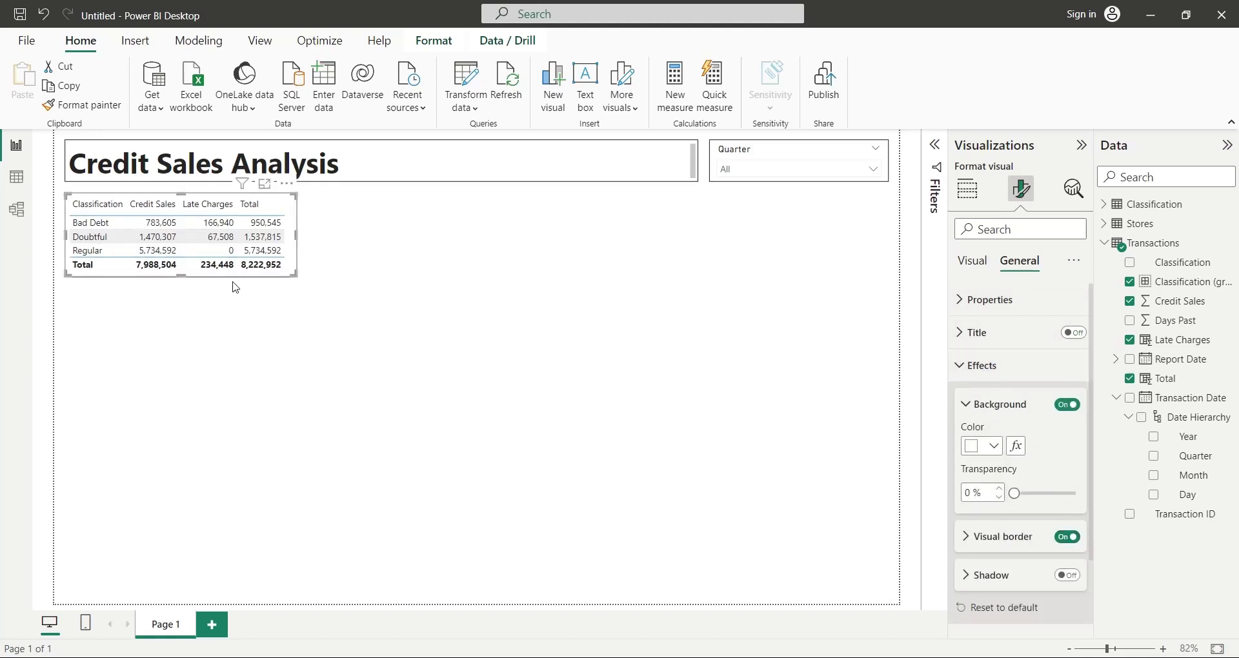
pyautogui.click(249, 320)
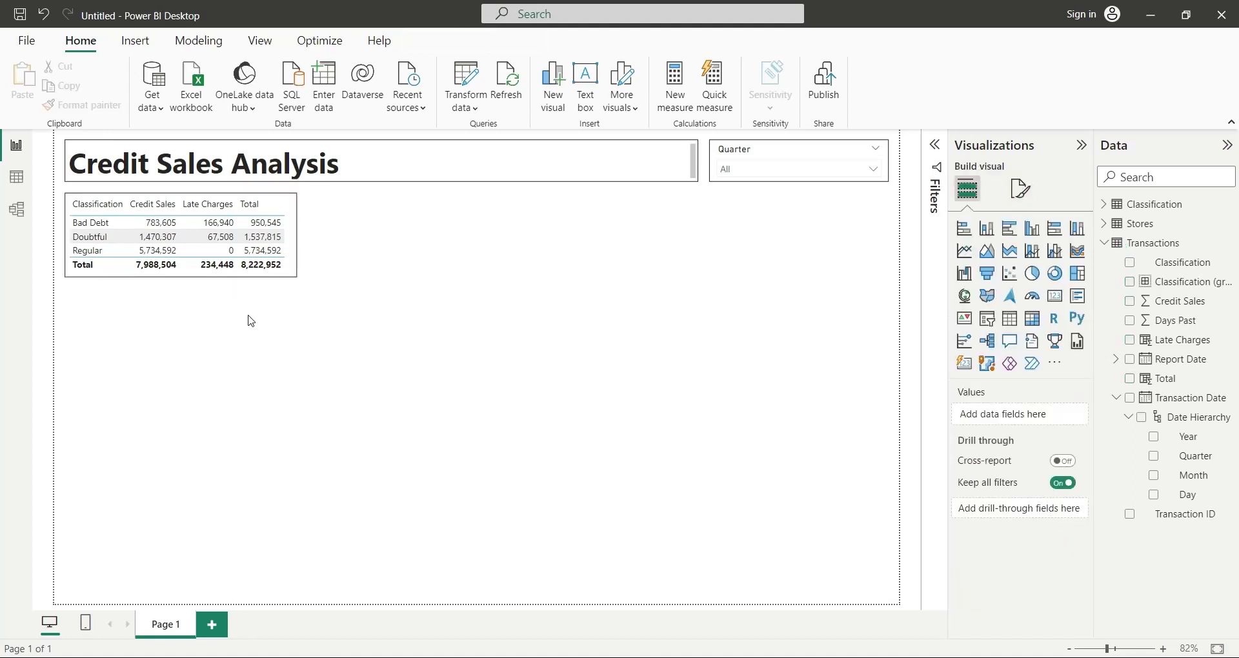
# Step: Duplicate the table below the original, replacing Classification (groups) with the detailed Classification field
pyautogui.hotkey('ctrl', 'c')
pyautogui.hotkey('ctrl', 'v')
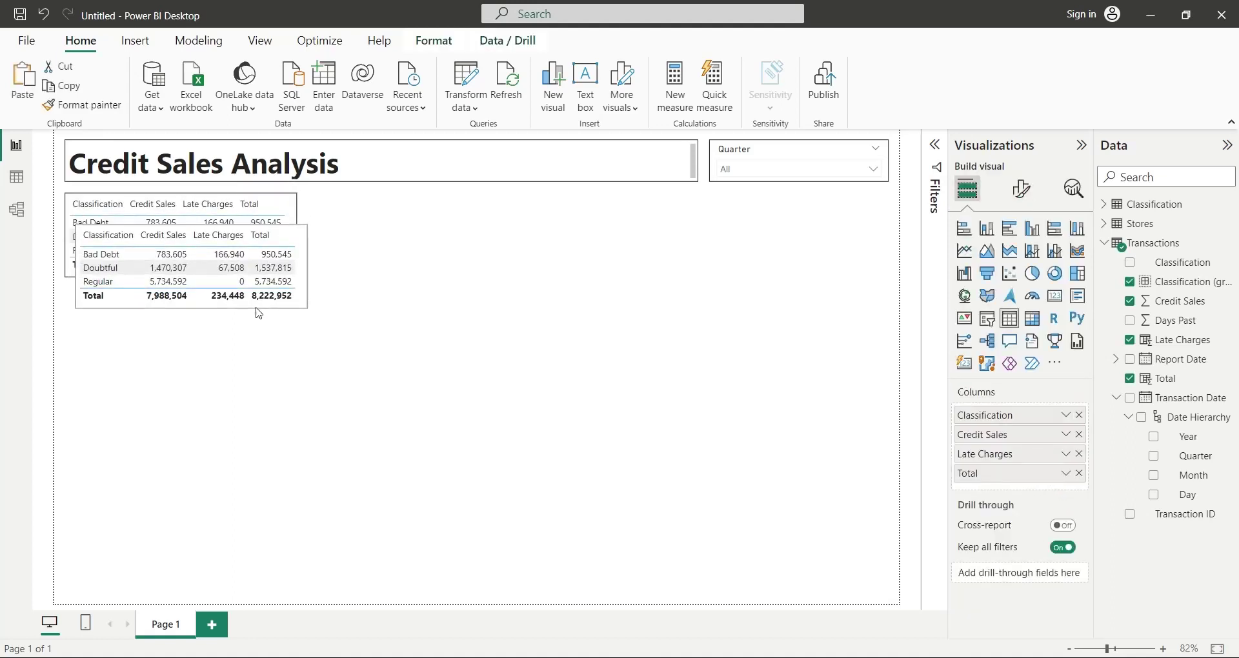
pyautogui.moveTo(258, 310); pyautogui.dragTo(252, 380)
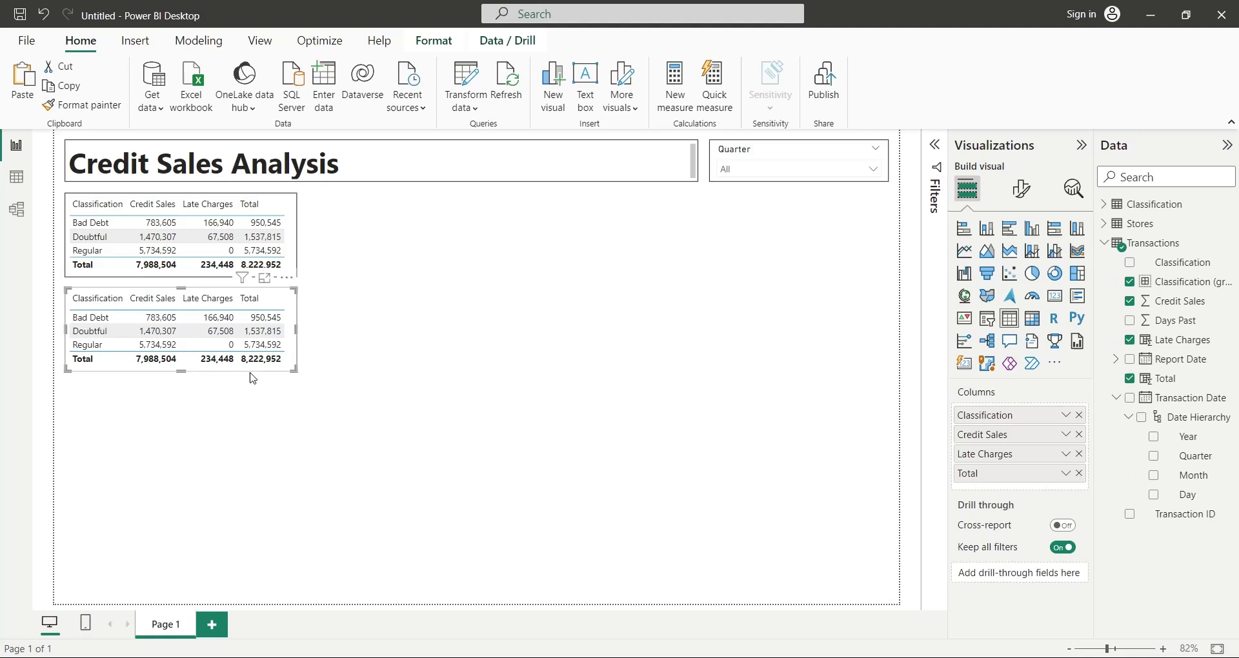
pyautogui.click(1079, 415)
pyautogui.moveTo(1170, 271); pyautogui.dragTo(1017, 413)
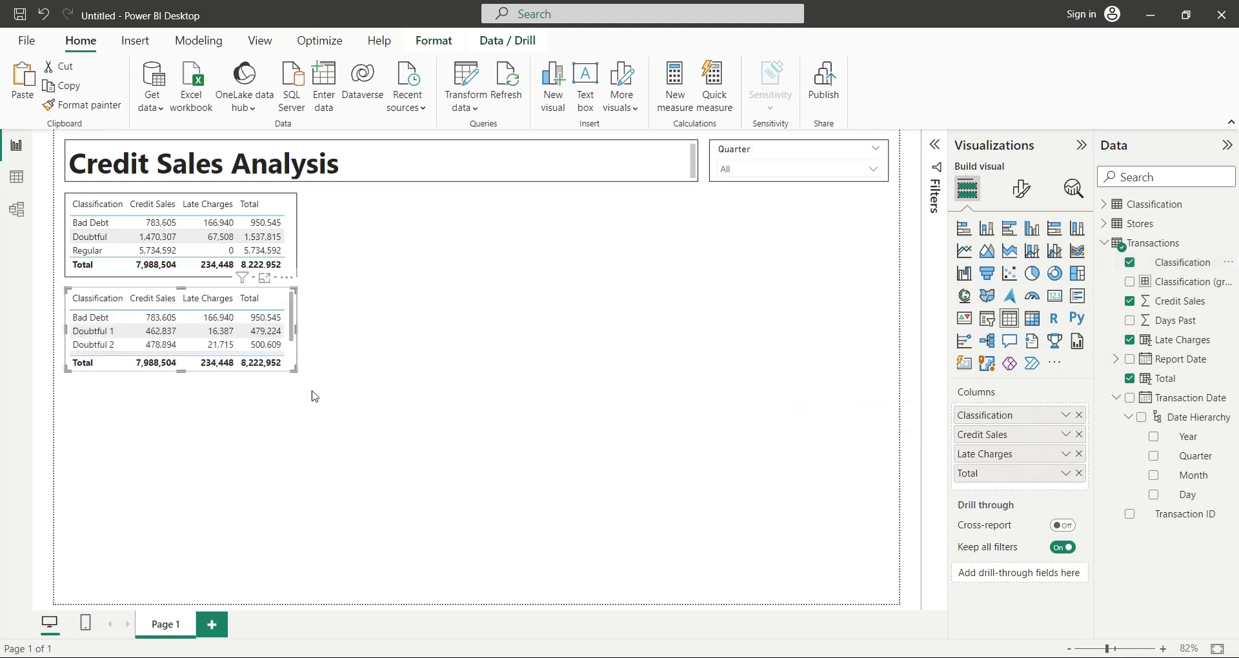
pyautogui.moveTo(182, 373); pyautogui.dragTo(191, 413)
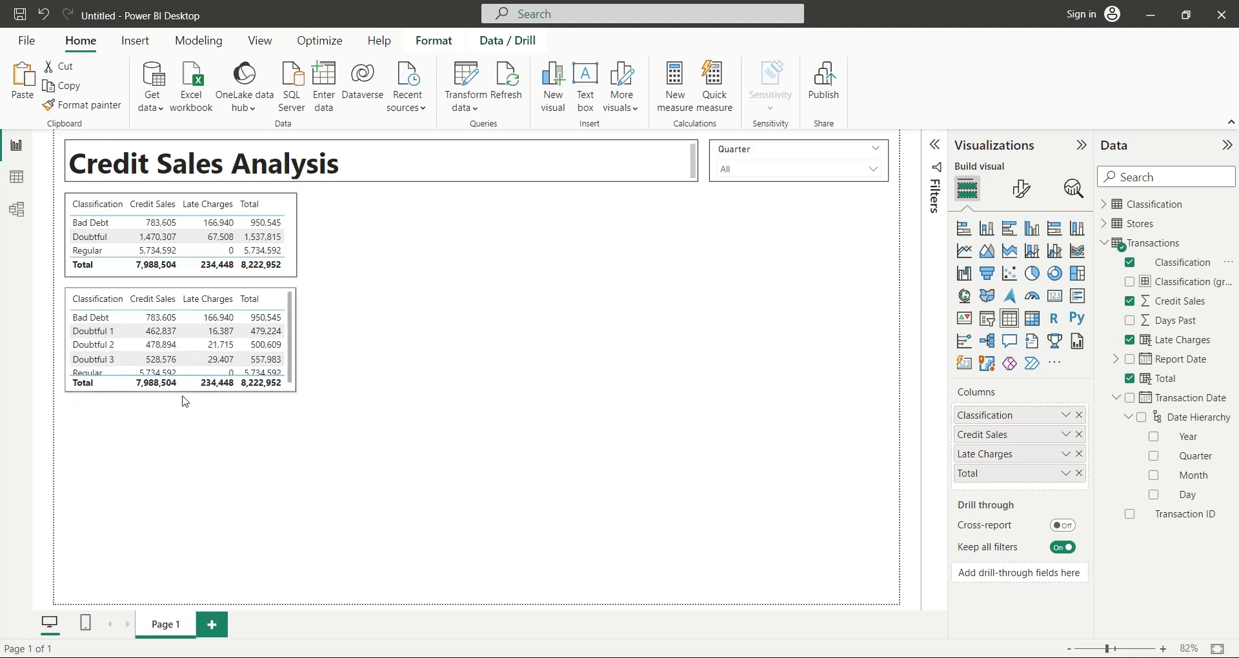
# Step: Select the Bad Debt, Doubtful and Regular rows in the summary table to cross-filter
pyautogui.click(415, 401)
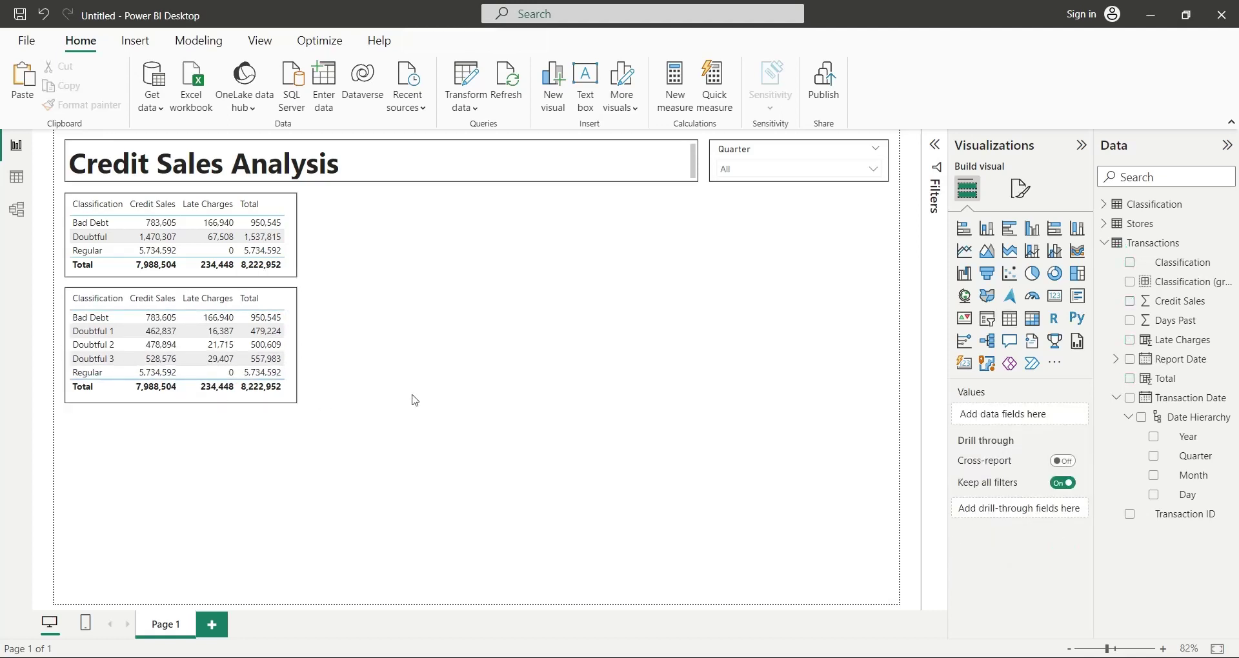
pyautogui.click(97, 223)
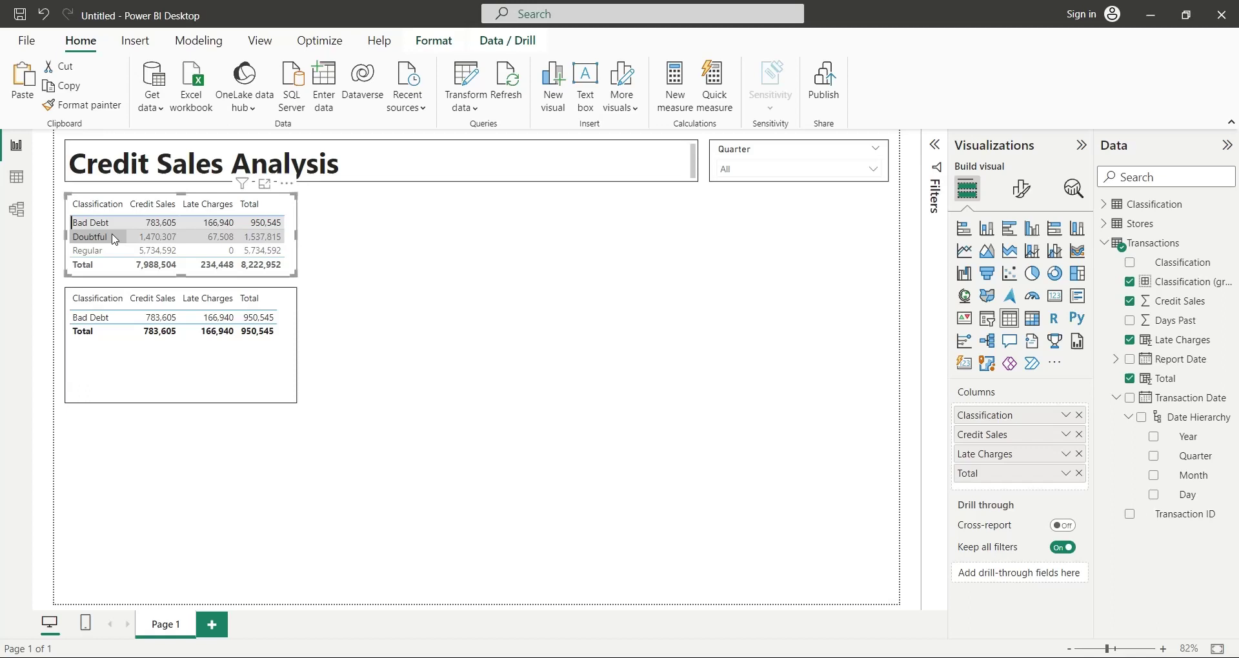
pyautogui.click(111, 236)
pyautogui.click(110, 250)
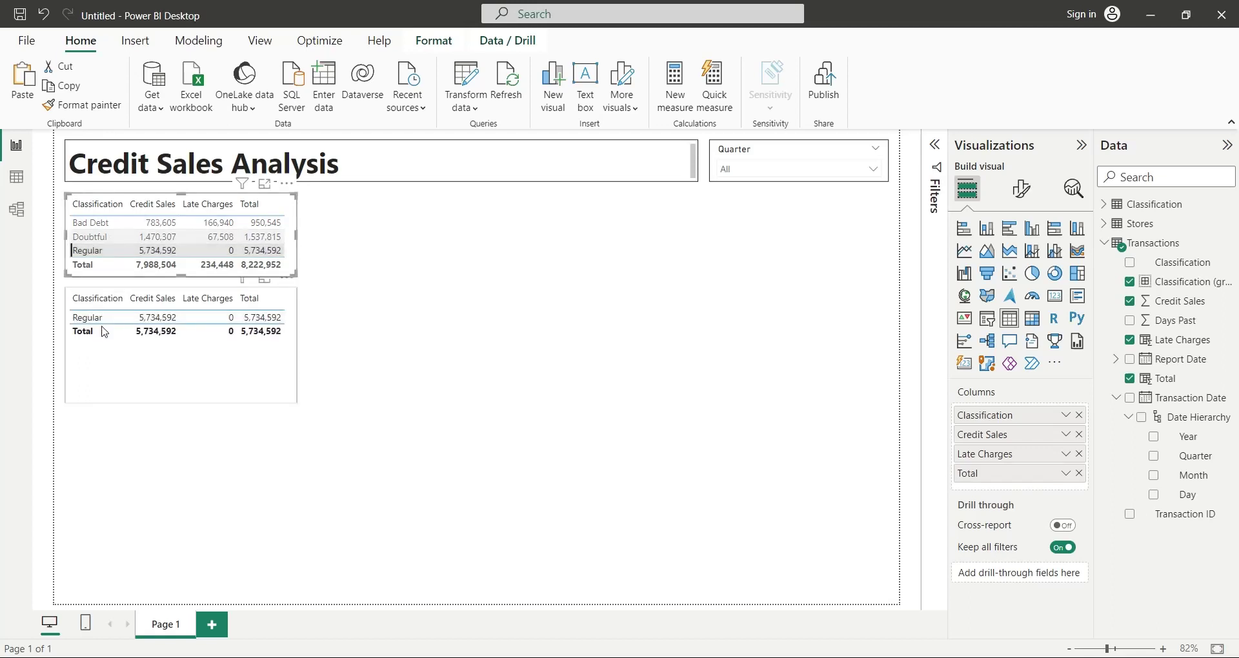
# Step: Filter by the detailed table's Bad Debt, Doubtful 1–3 and Regular rows, leaving the summary showing Regular
pyautogui.click(104, 320)
pyautogui.click(97, 317)
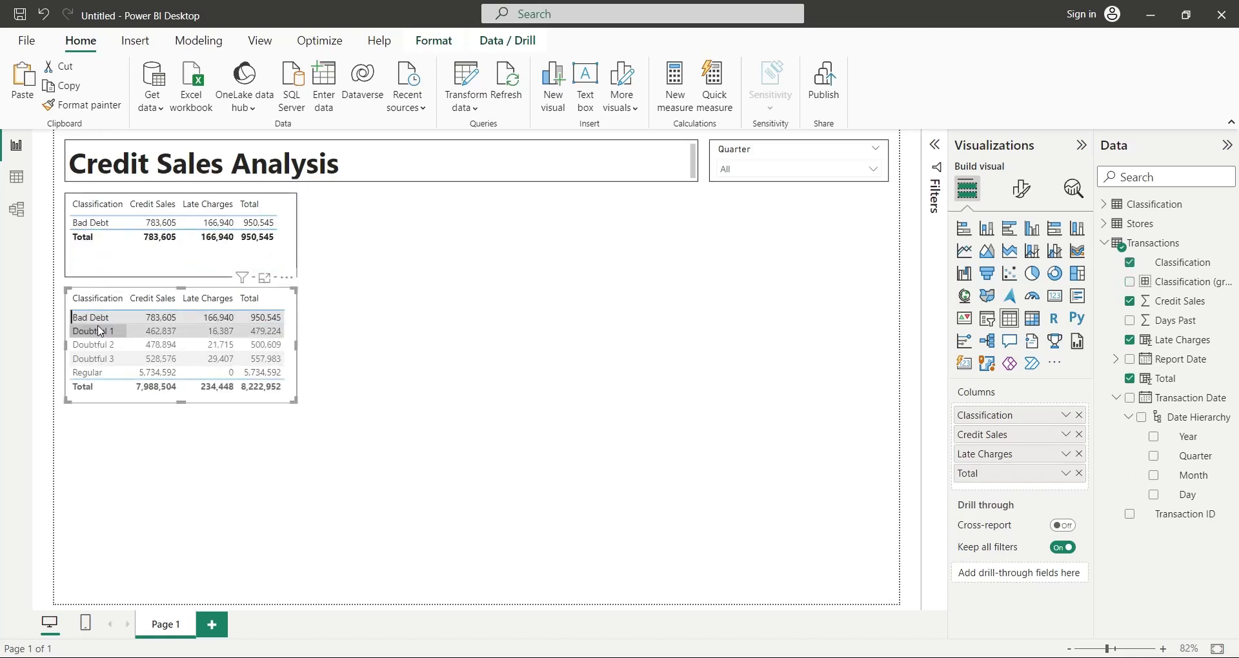
pyautogui.click(96, 331)
pyautogui.click(100, 345)
pyautogui.click(96, 359)
pyautogui.click(96, 373)
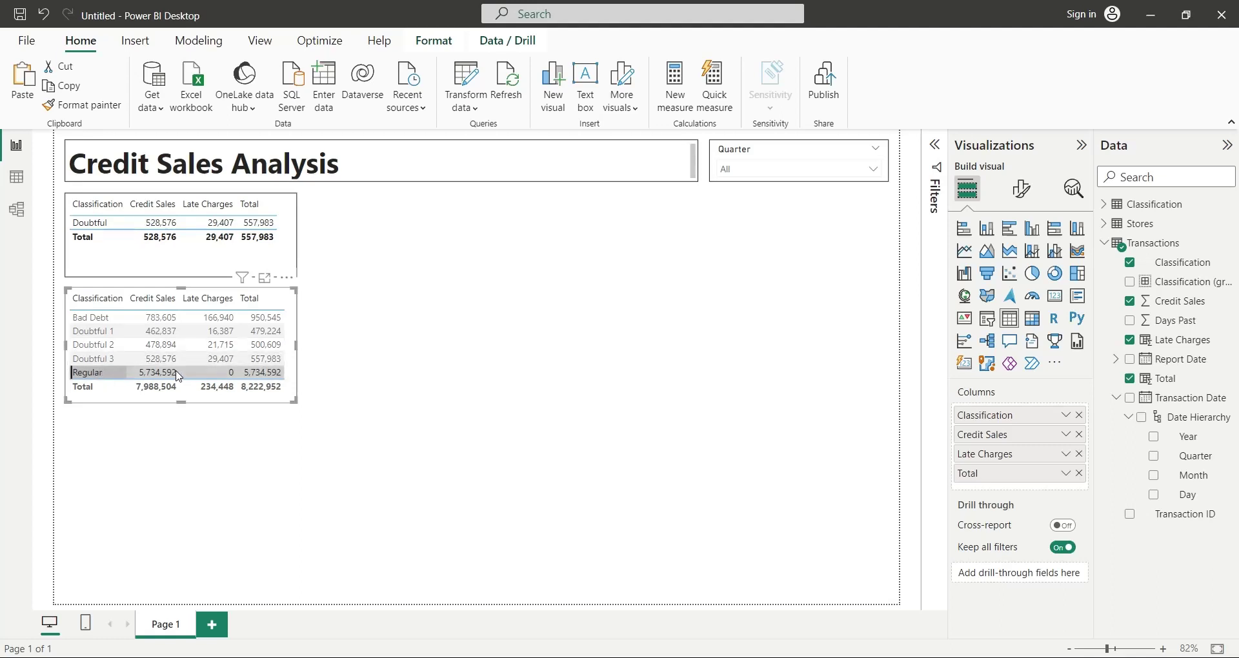
pyautogui.click(394, 375)
pyautogui.click(319, 40)
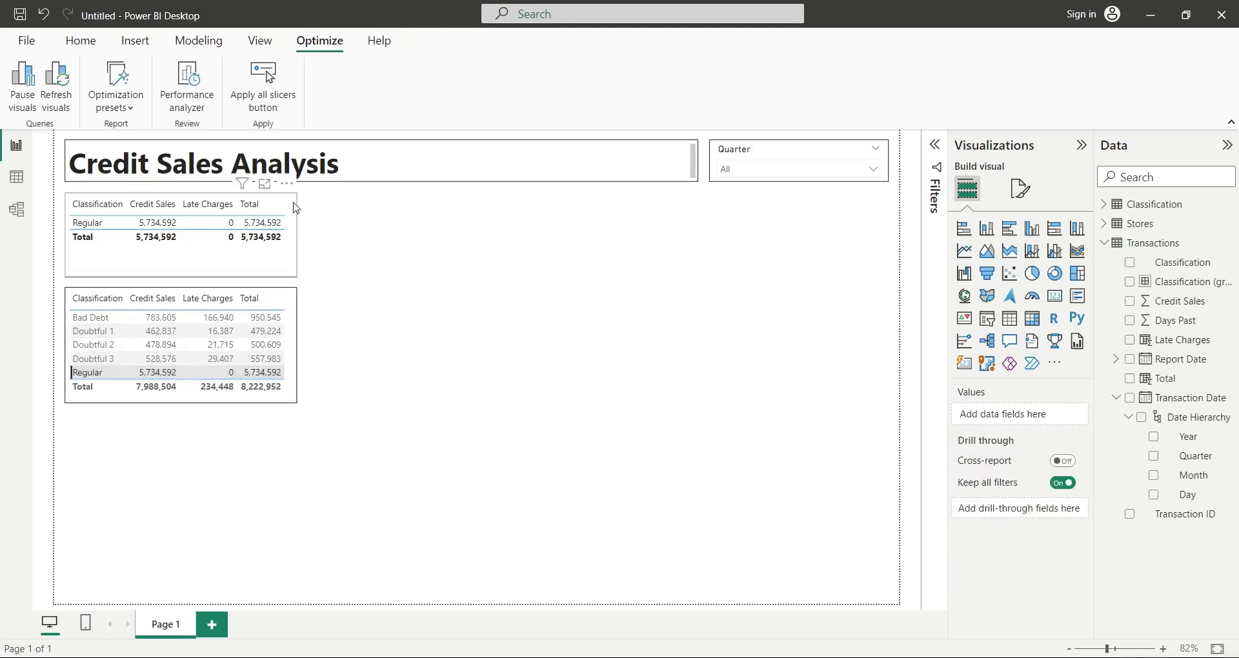
pyautogui.click(290, 200)
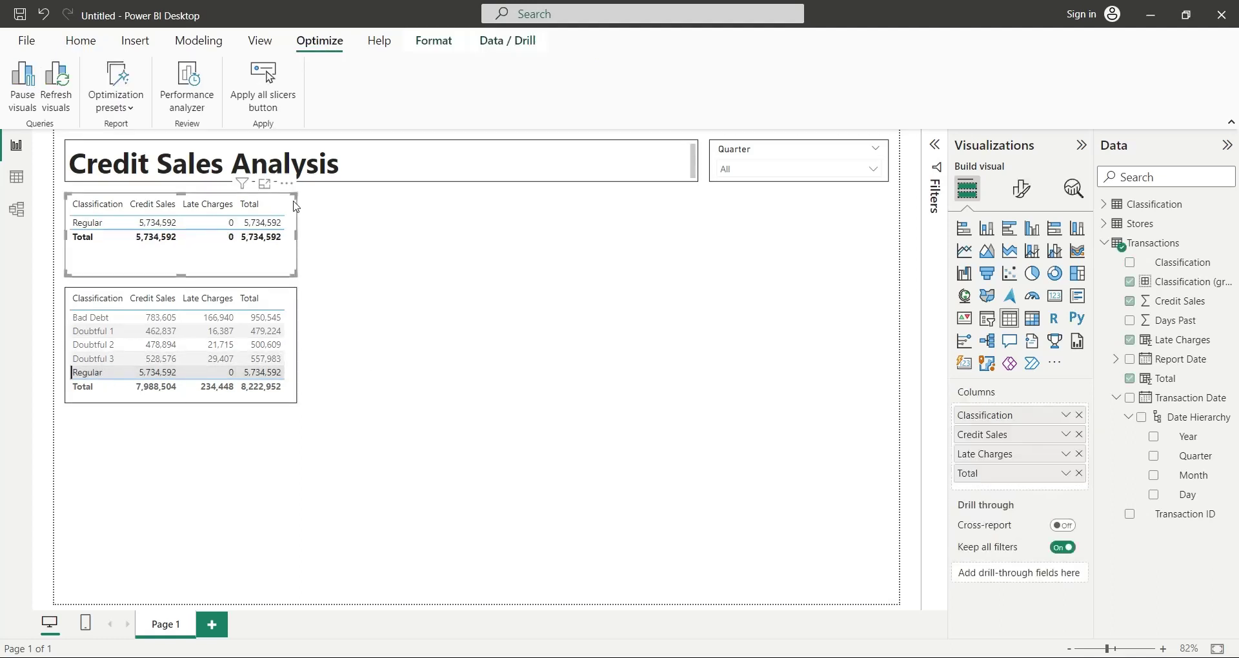
# Step: Set each classification table's interaction with the other to None using Edit interactions
pyautogui.click(426, 41)
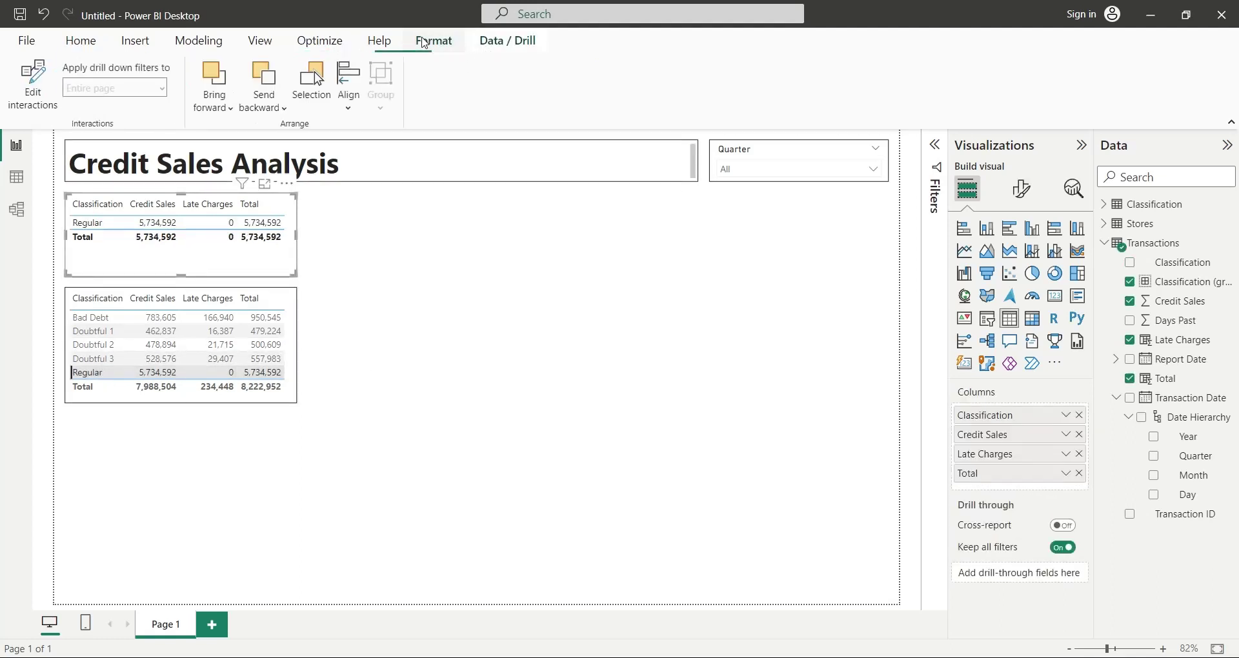
pyautogui.click(34, 84)
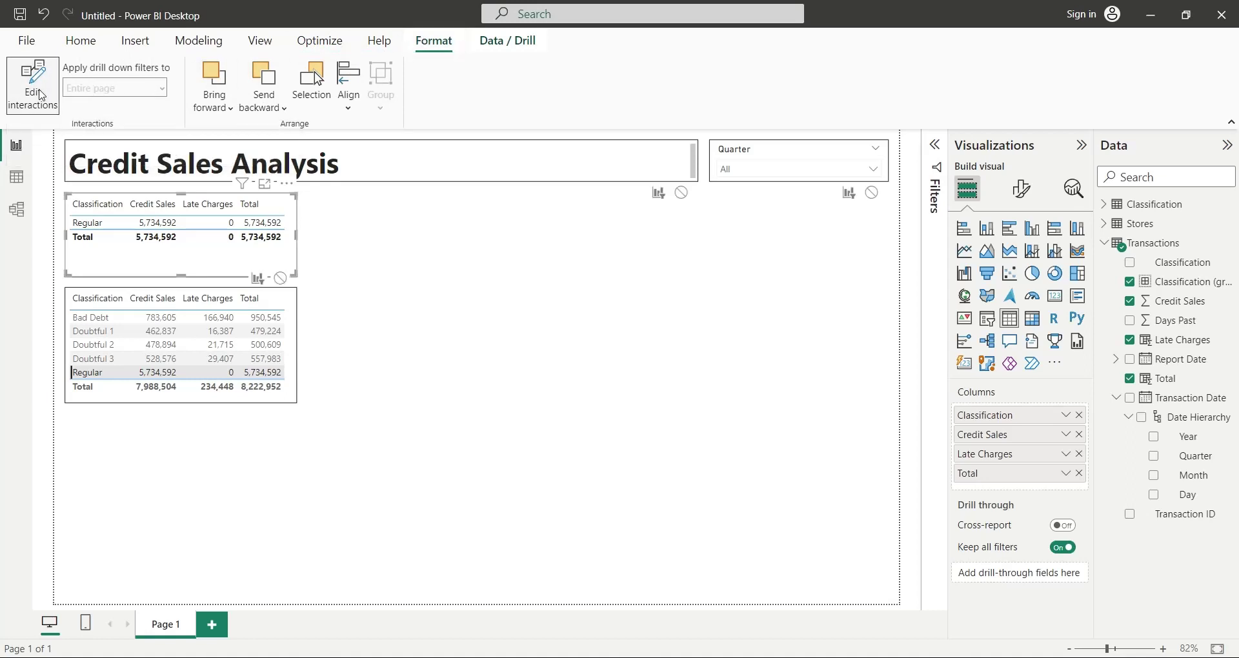
pyautogui.click(282, 284)
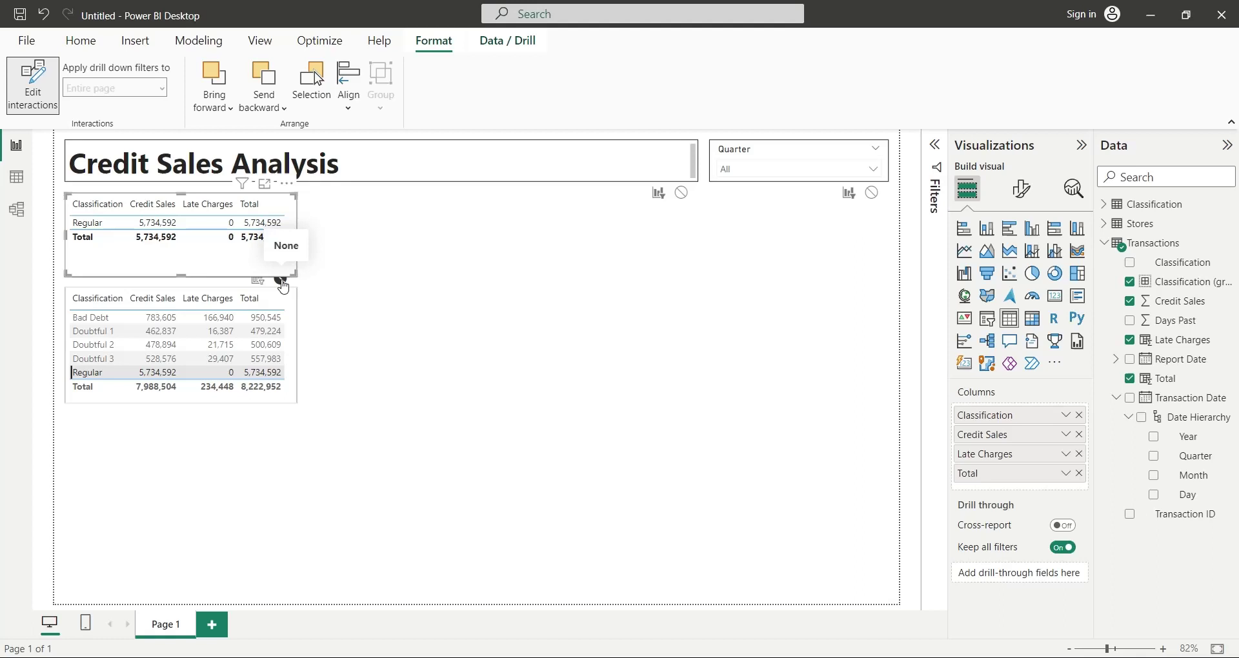
pyautogui.click(292, 302)
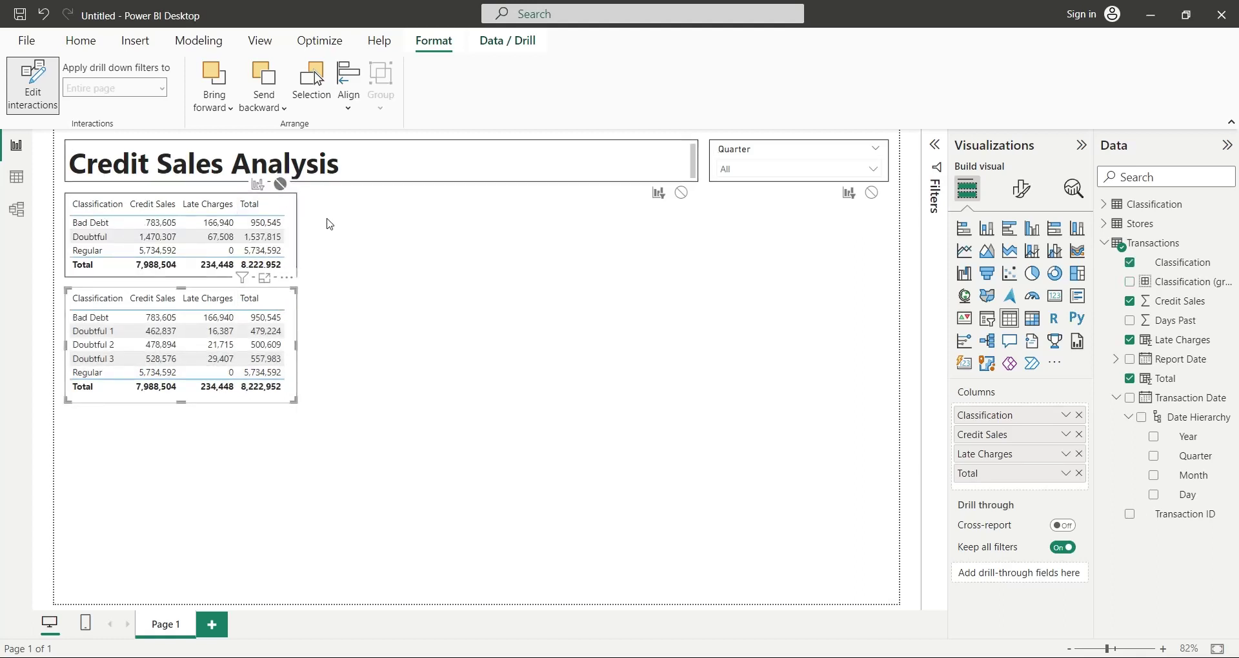
pyautogui.click(32, 82)
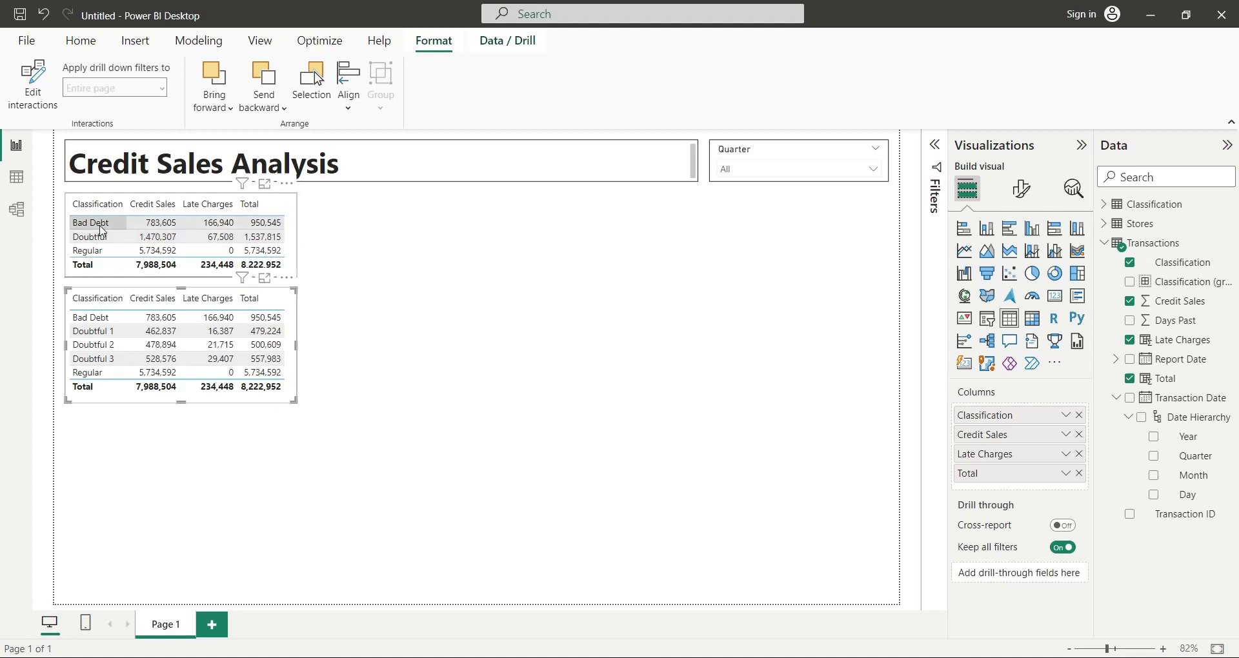
# Step: Test by selecting Regular, Doubtful 3 and other rows, confirming the tables no longer cross-filter
pyautogui.click(103, 249)
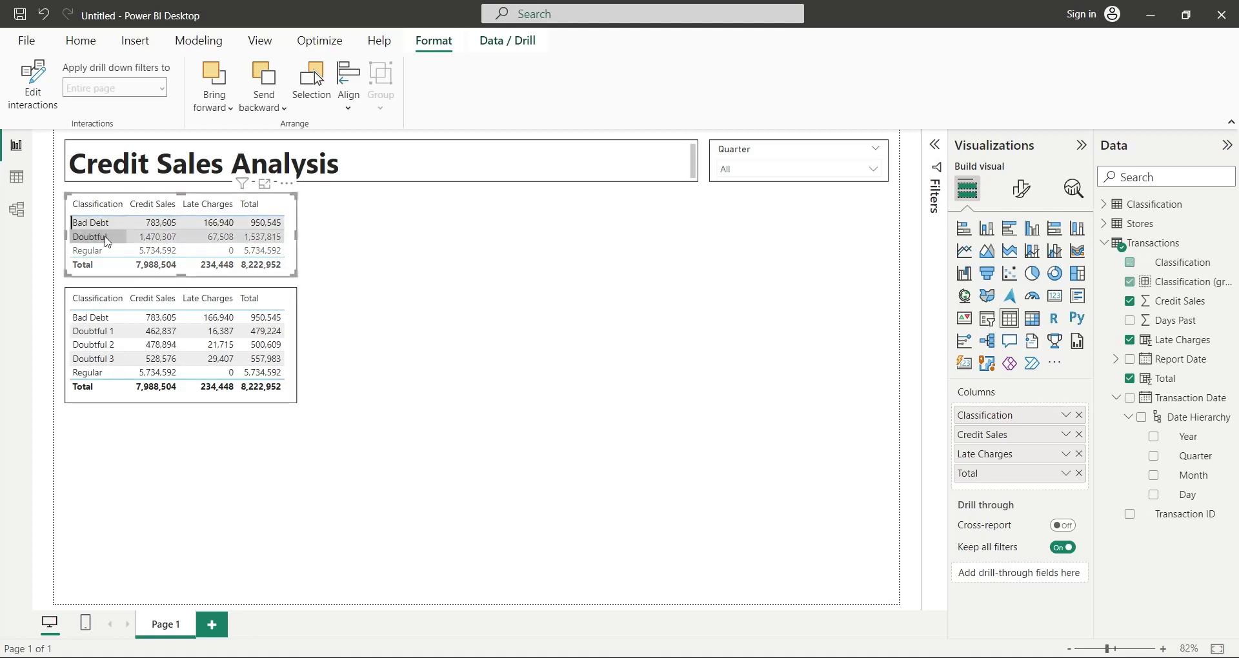
pyautogui.click(111, 317)
pyautogui.click(115, 358)
pyautogui.click(116, 373)
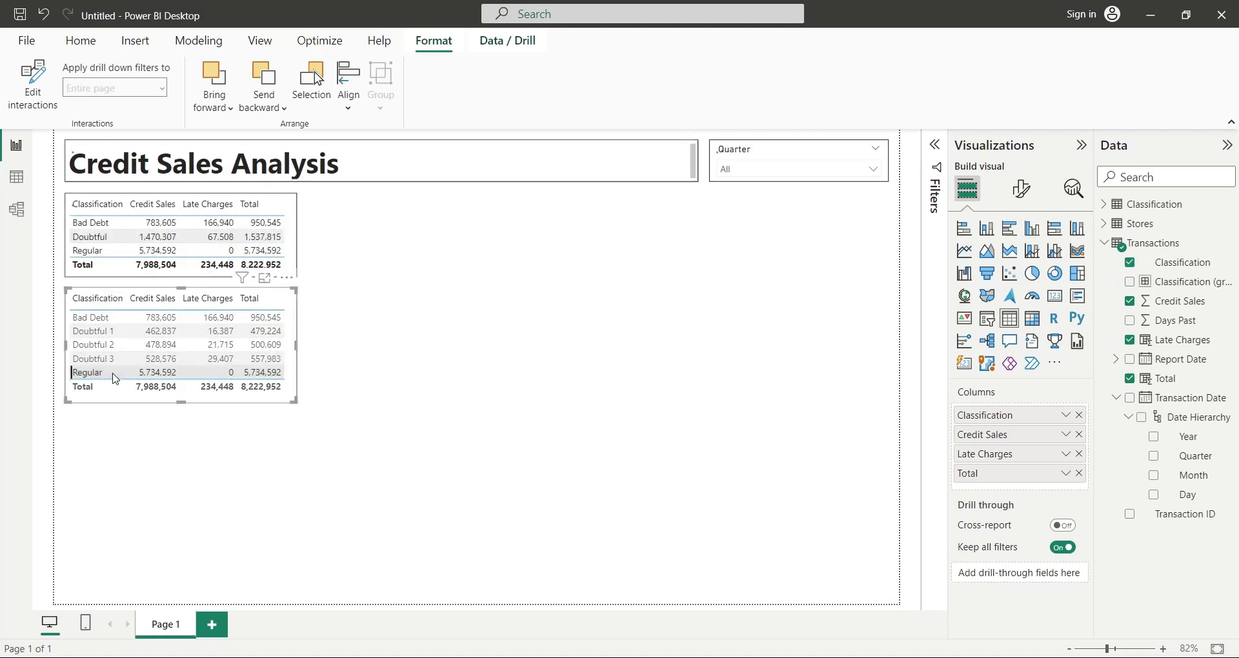
pyautogui.click(362, 385)
pyautogui.click(286, 408)
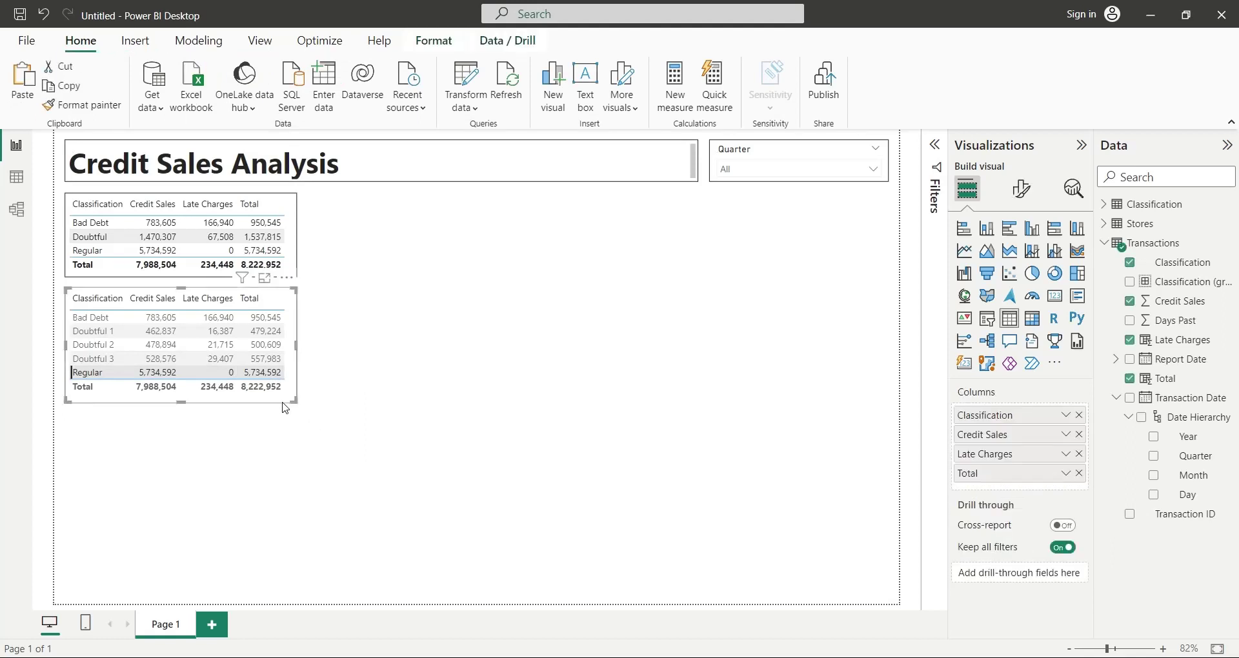
# Step: Duplicate the detailed table, placing the copy below the others and enlarging it
pyautogui.hotkey('ctrl', 'c')
pyautogui.hotkey('ctrl', 'v')
pyautogui.moveTo(284, 406); pyautogui.dragTo(260, 524)
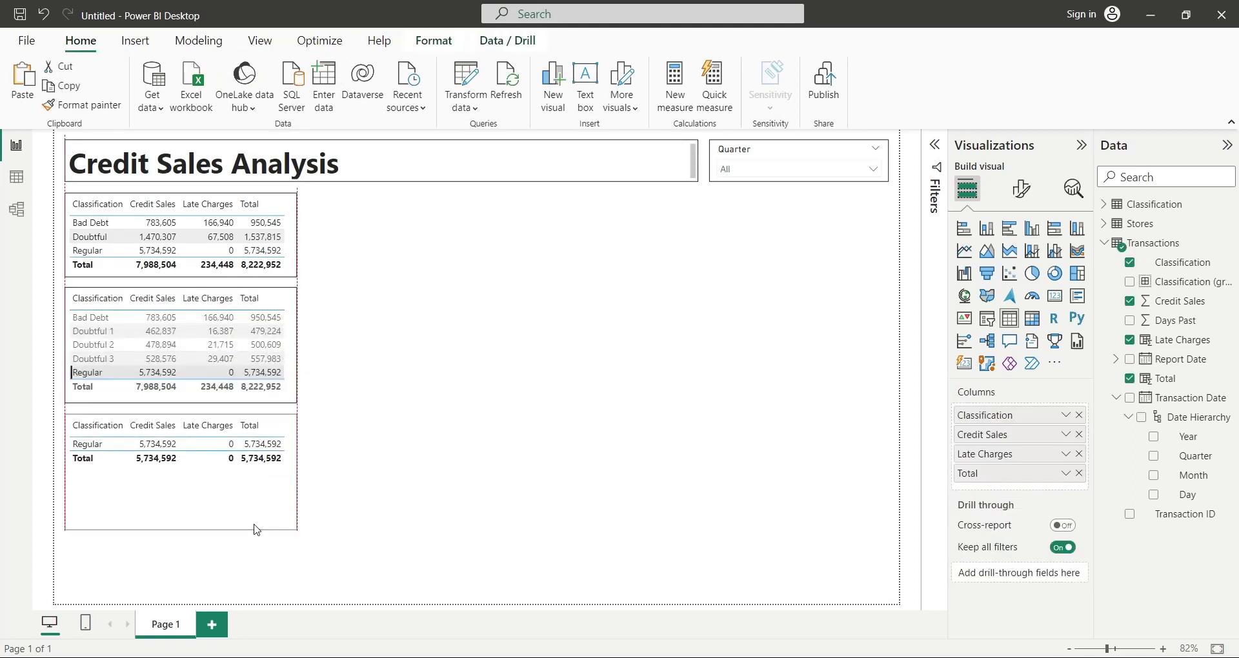
pyautogui.moveTo(178, 531); pyautogui.dragTo(173, 595)
pyautogui.moveTo(297, 505); pyautogui.dragTo(508, 516)
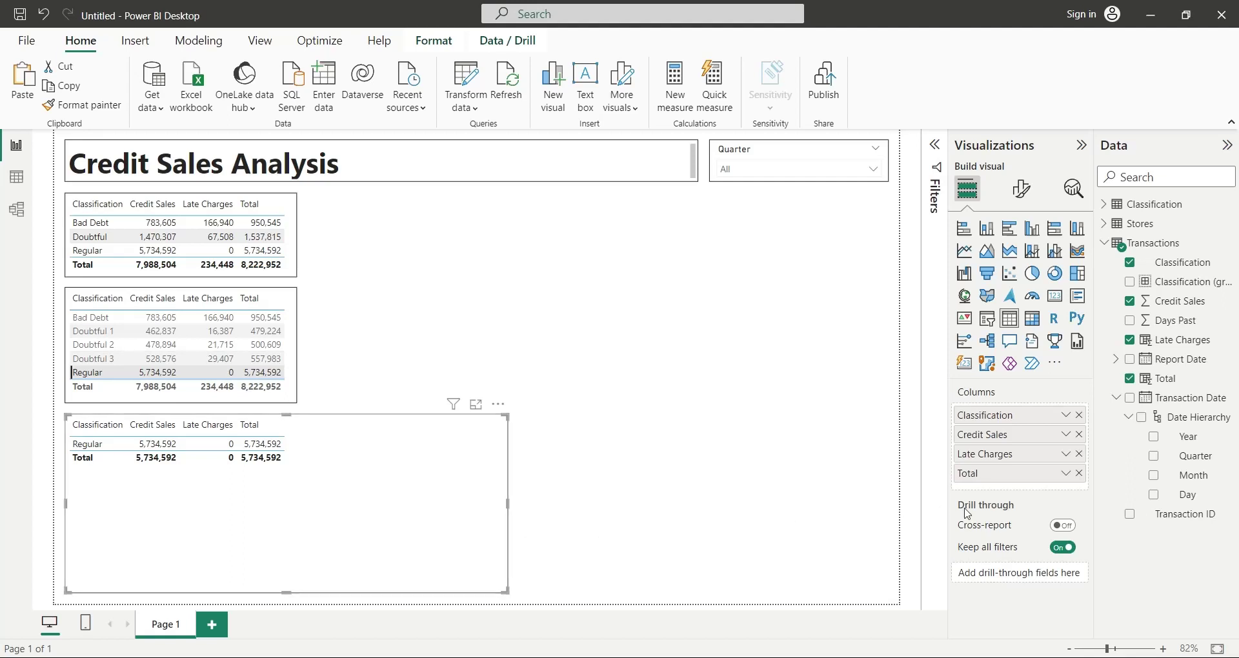
# Step: Replace the copy's Total and Classification fields with the Transaction Date hierarchy
pyautogui.click(1079, 473)
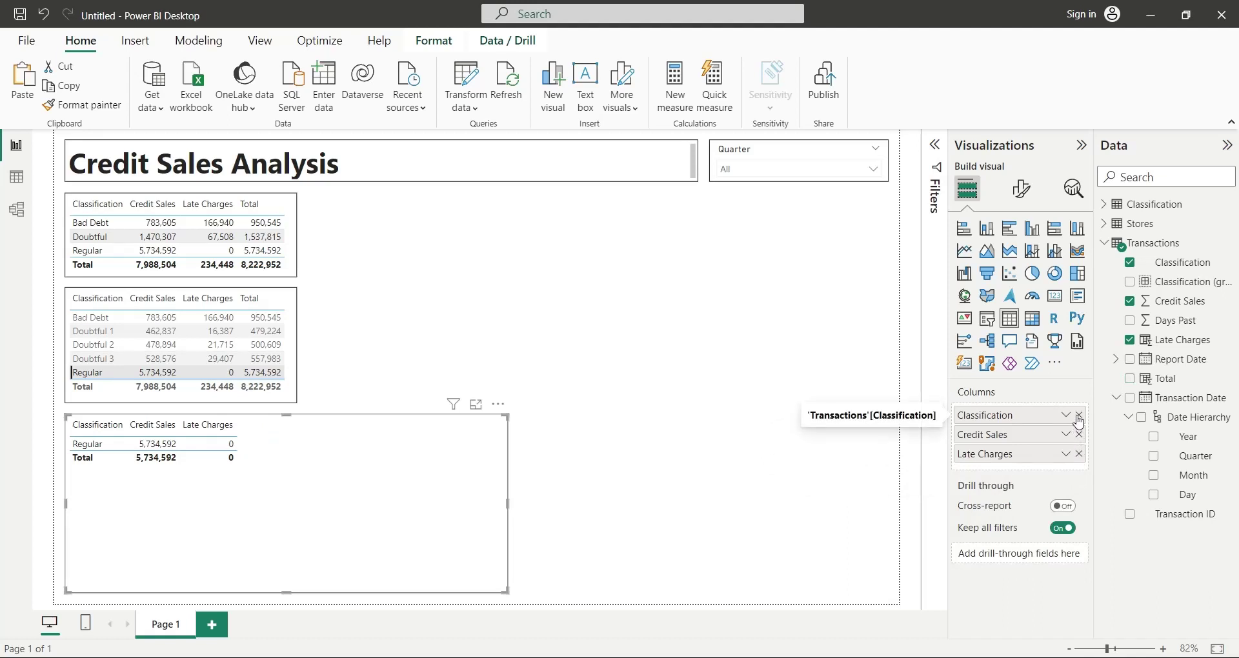
pyautogui.click(1079, 415)
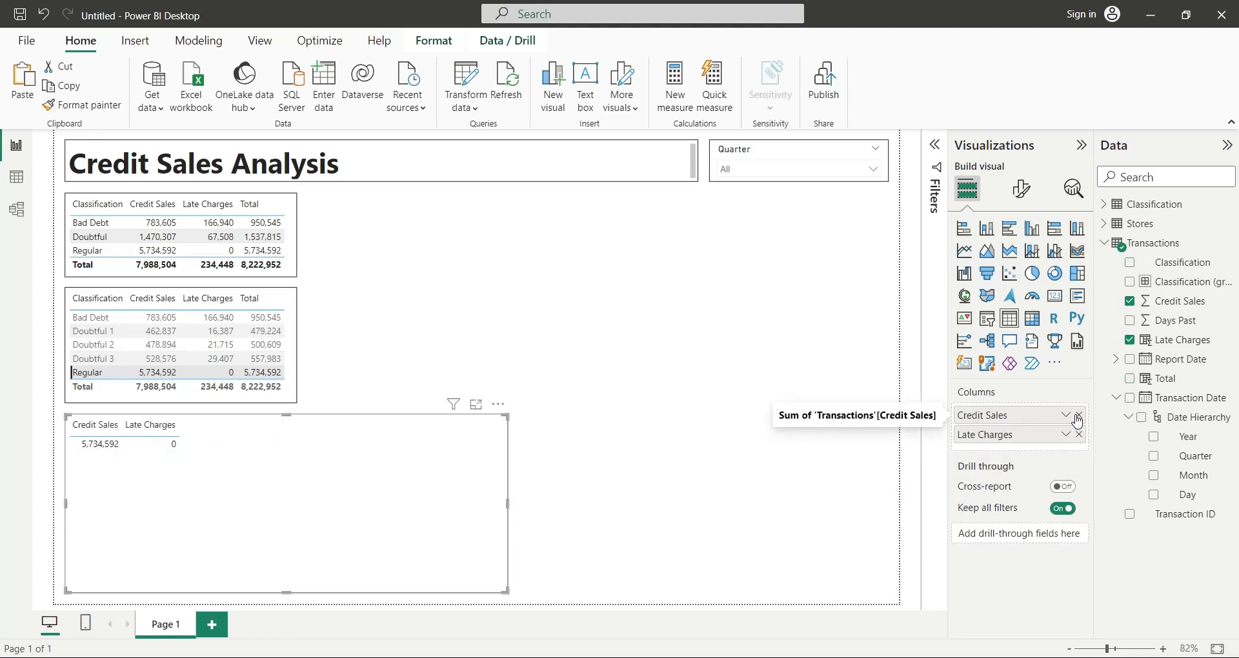
pyautogui.moveTo(1191, 424); pyautogui.dragTo(1034, 411)
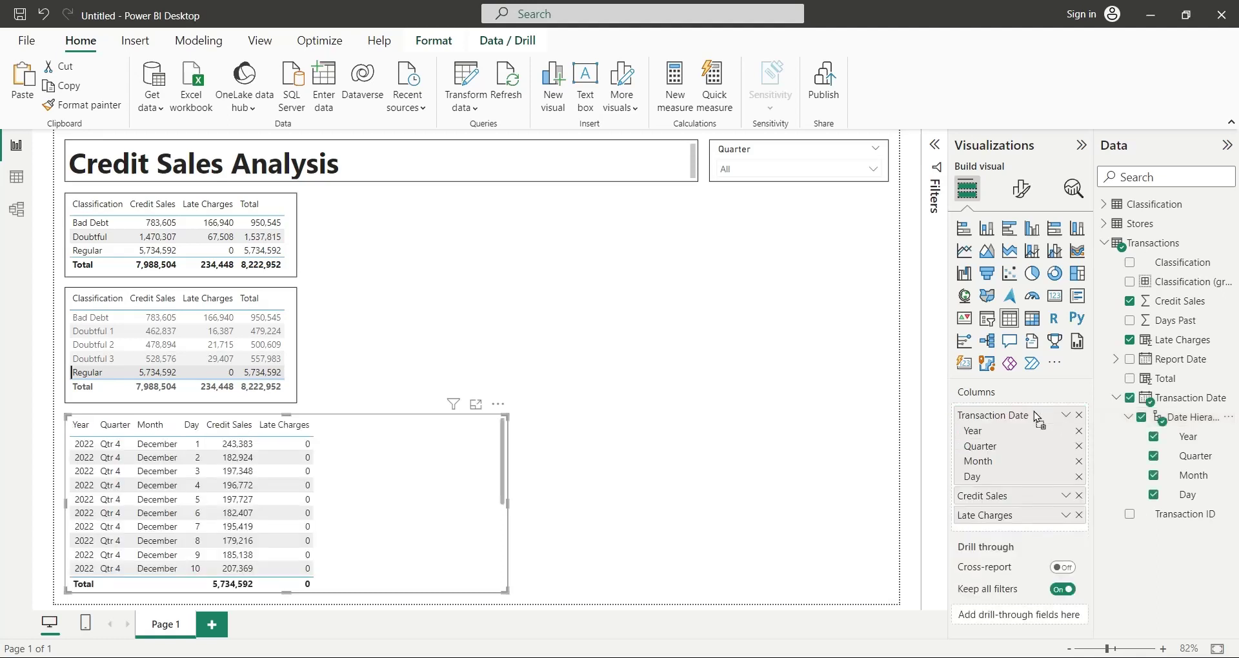
# Step: Convert the table to a line and clustered column chart with Late Charges on the line axis
pyautogui.click(1058, 253)
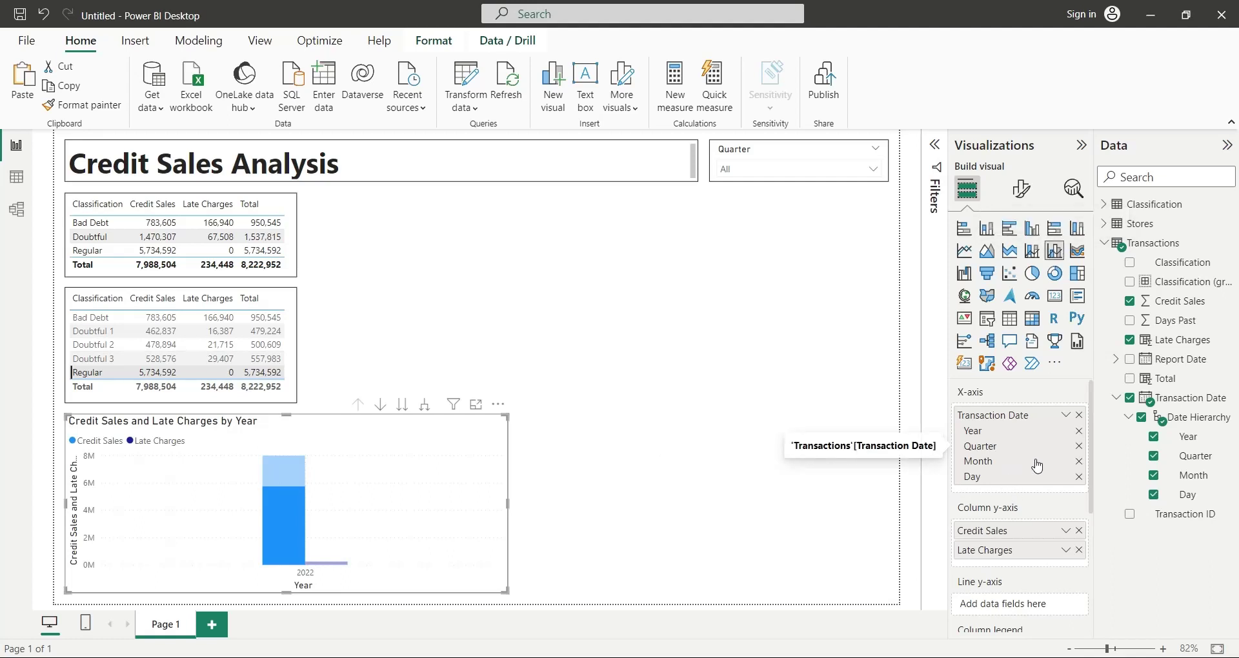
pyautogui.click(1079, 477)
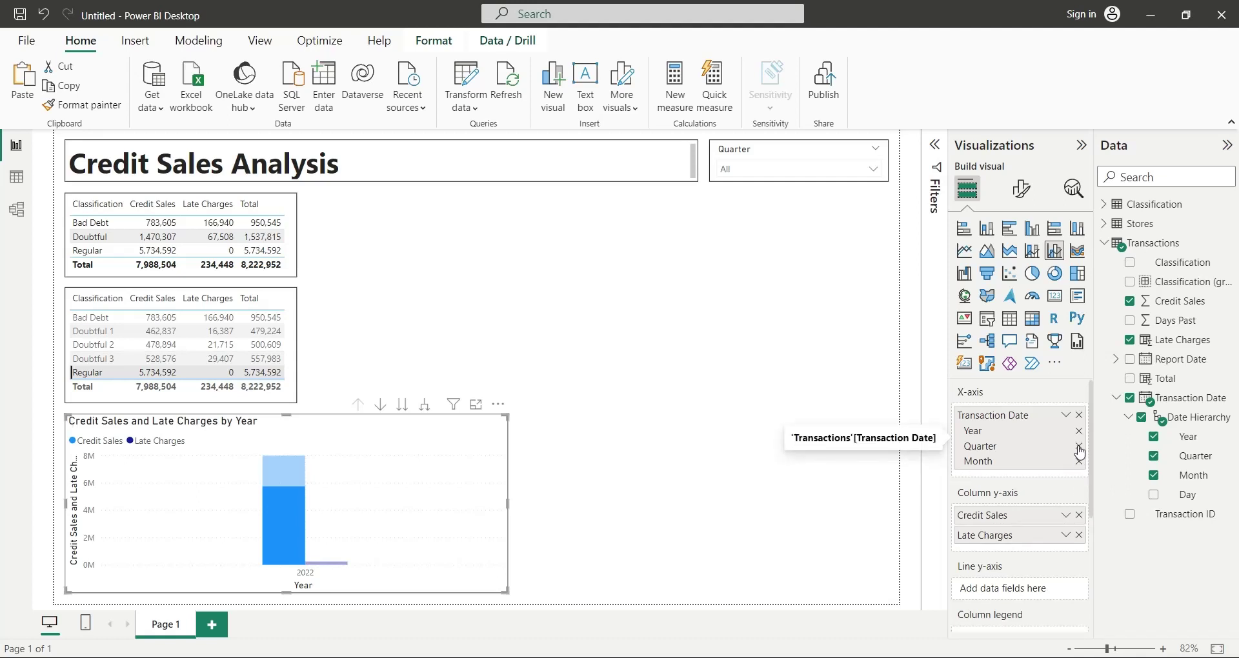
pyautogui.click(1080, 447)
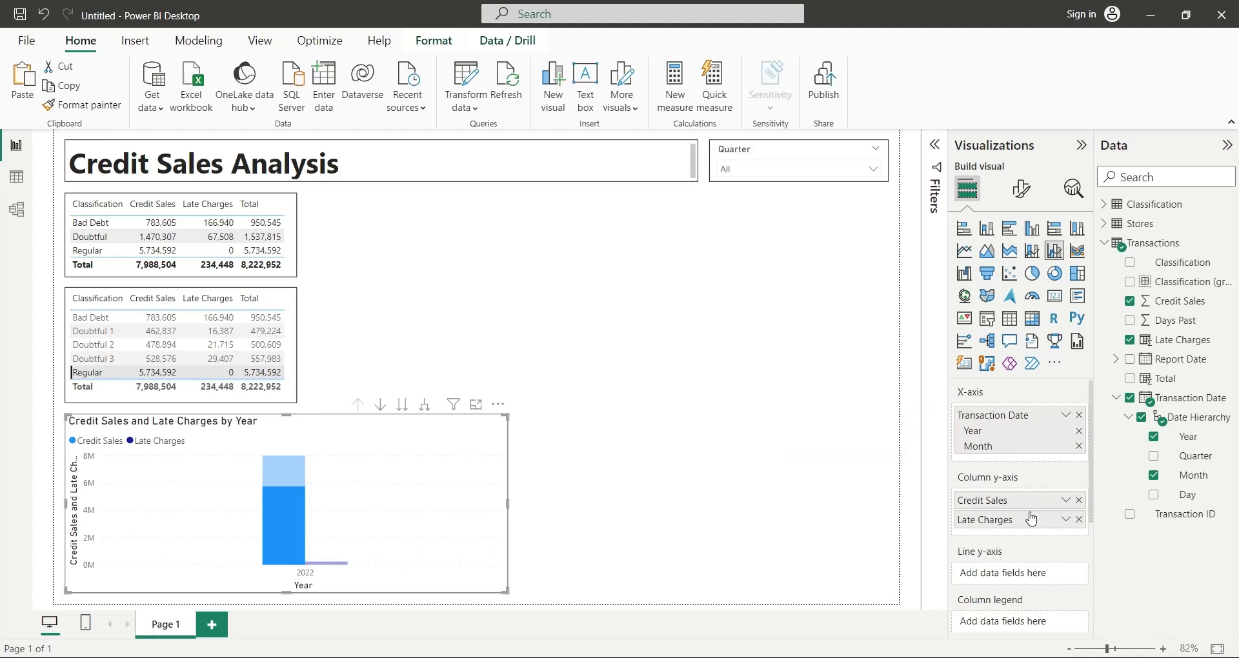
pyautogui.moveTo(1027, 520); pyautogui.dragTo(1024, 581)
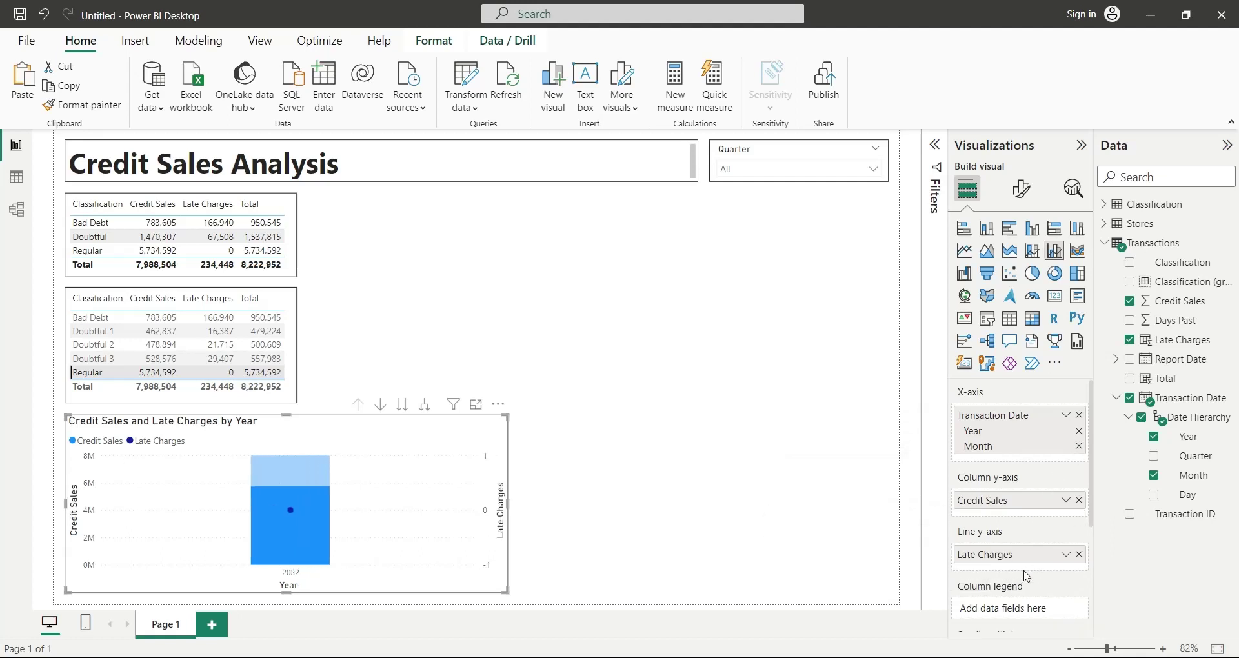
# Step: Reset the X-axis to the date hierarchy with only Year and Month kept
pyautogui.click(1077, 417)
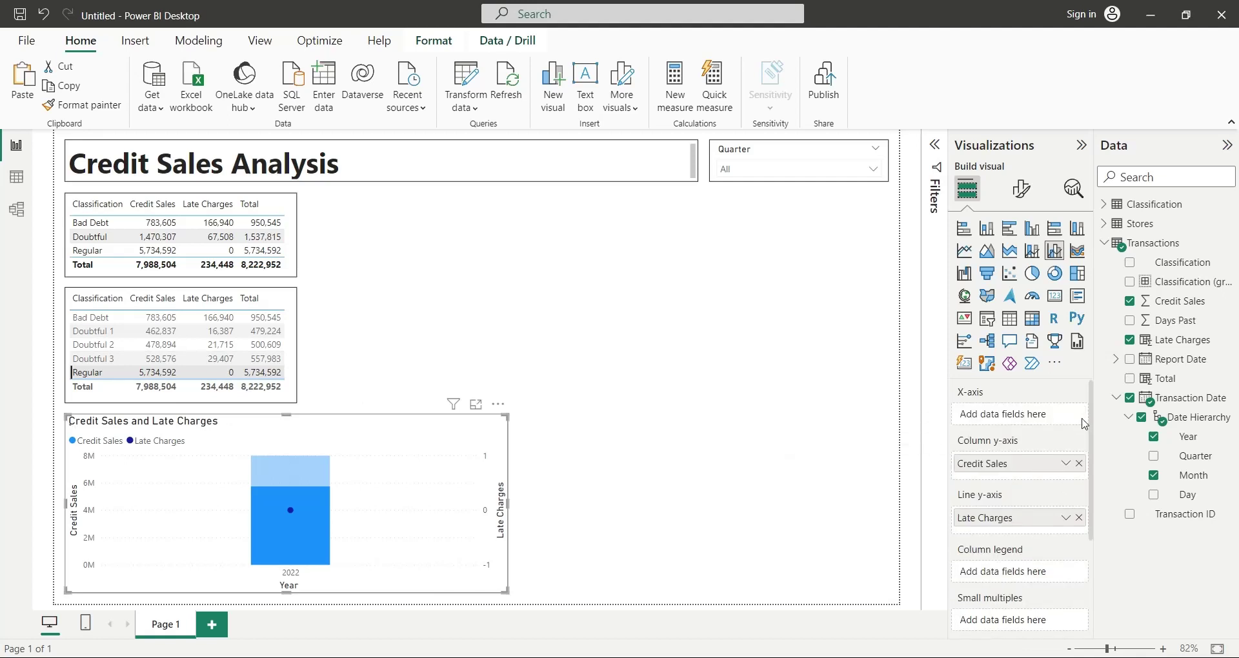
pyautogui.moveTo(1185, 426); pyautogui.dragTo(1062, 426)
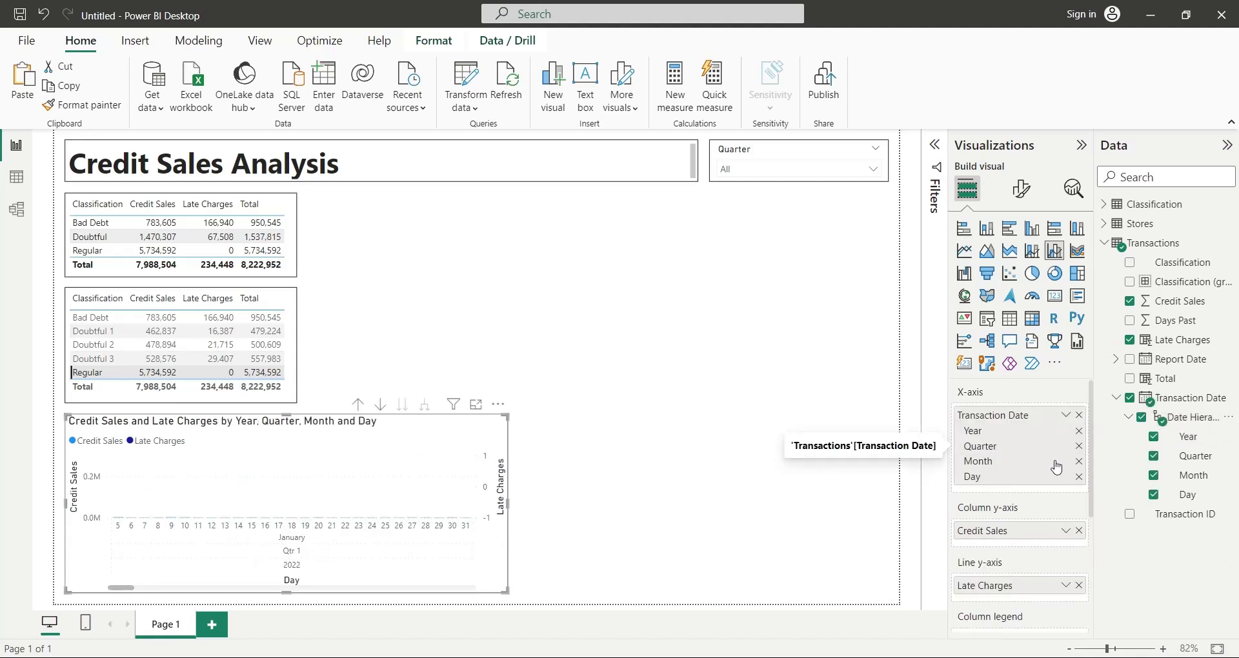
pyautogui.click(1080, 446)
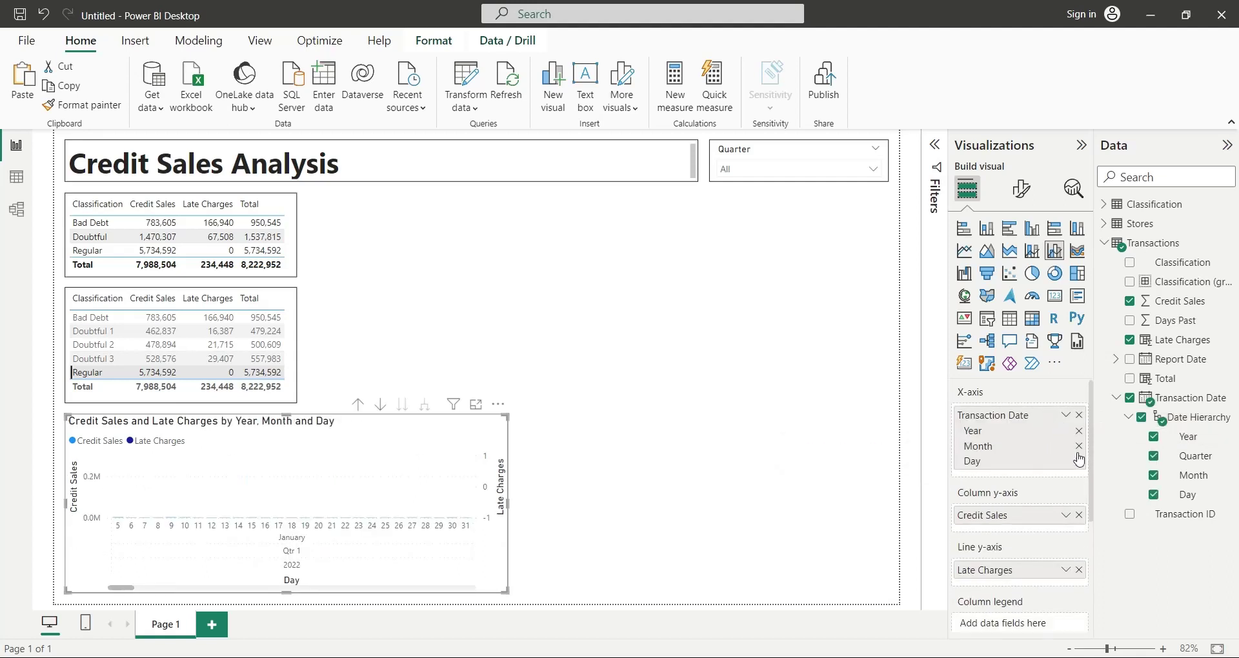
pyautogui.click(1079, 460)
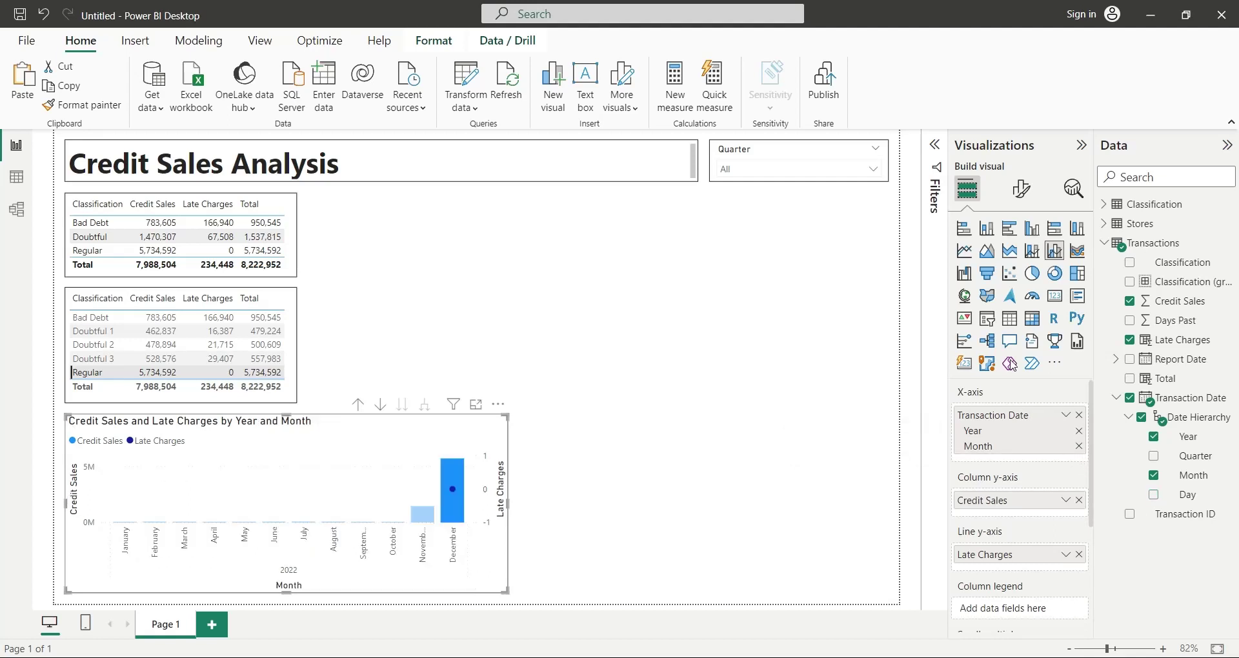
# Step: Add a Classification (group) visual filter excluding Doubtful and Regular, leaving only Bad Debt
pyautogui.click(935, 145)
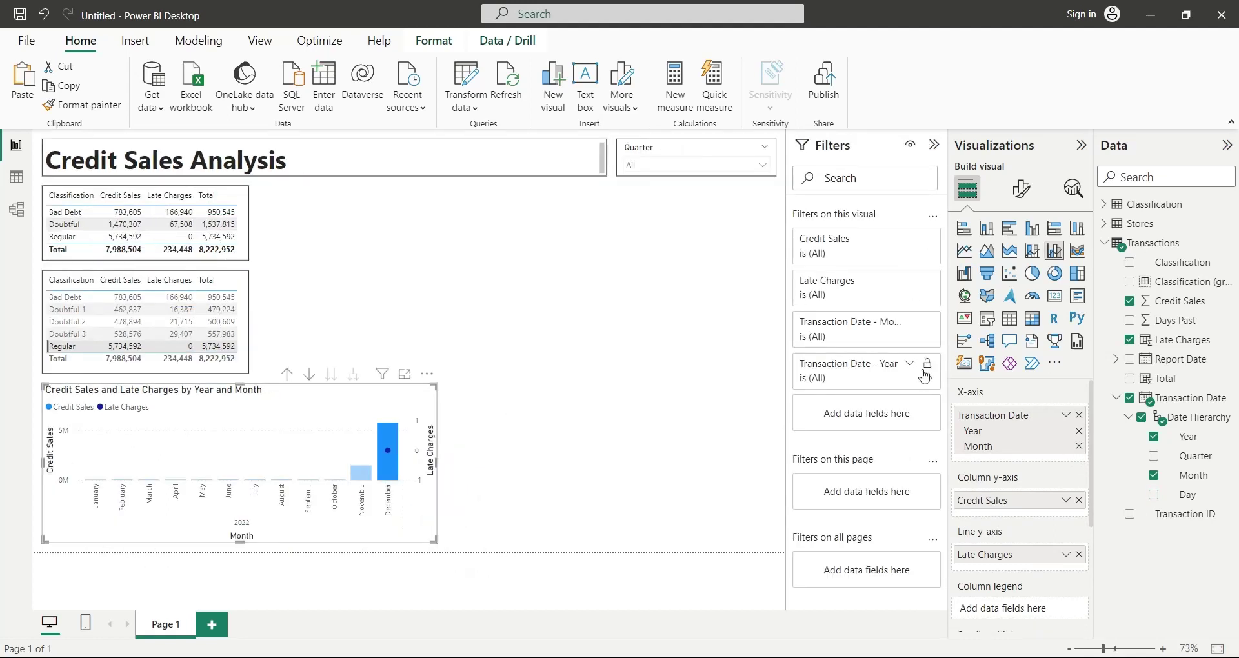
pyautogui.click(1116, 398)
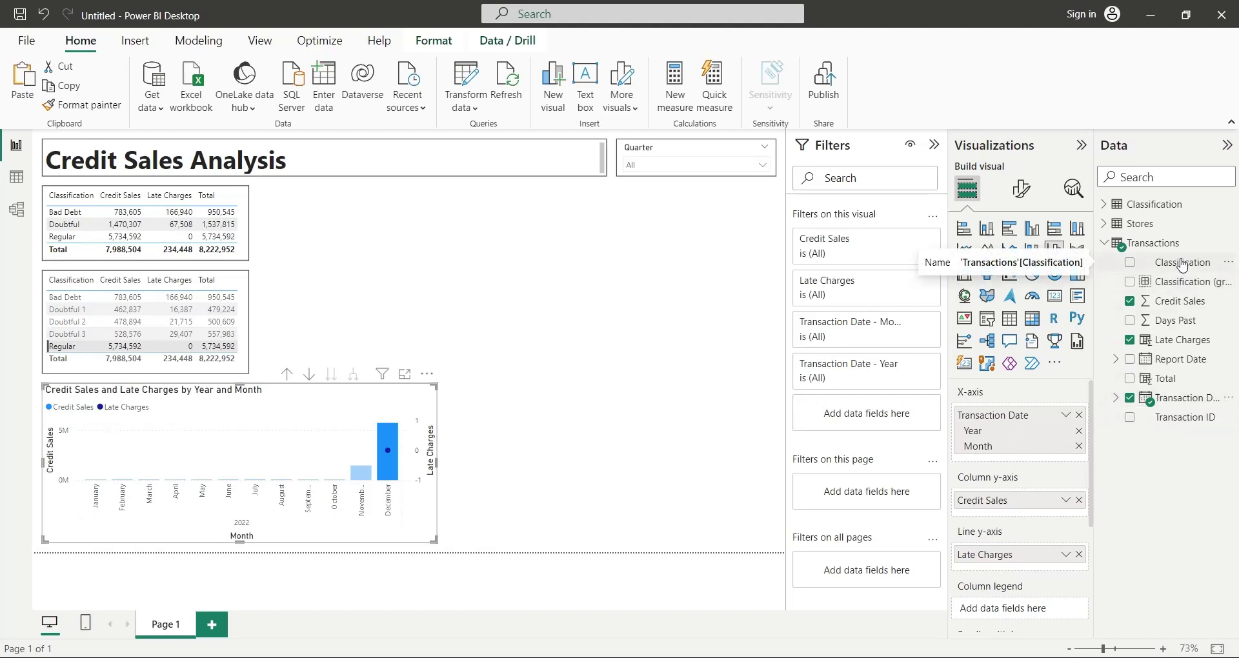
pyautogui.moveTo(1182, 282); pyautogui.dragTo(868, 414)
pyautogui.click(811, 339)
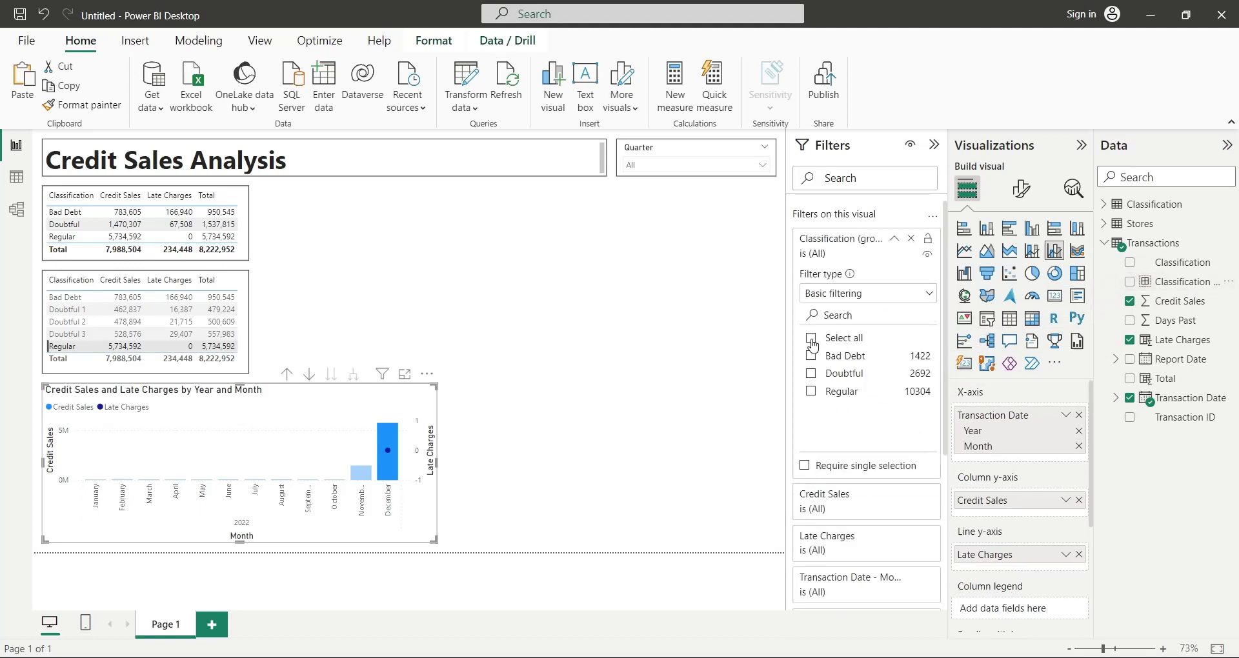
pyautogui.click(811, 374)
pyautogui.click(812, 392)
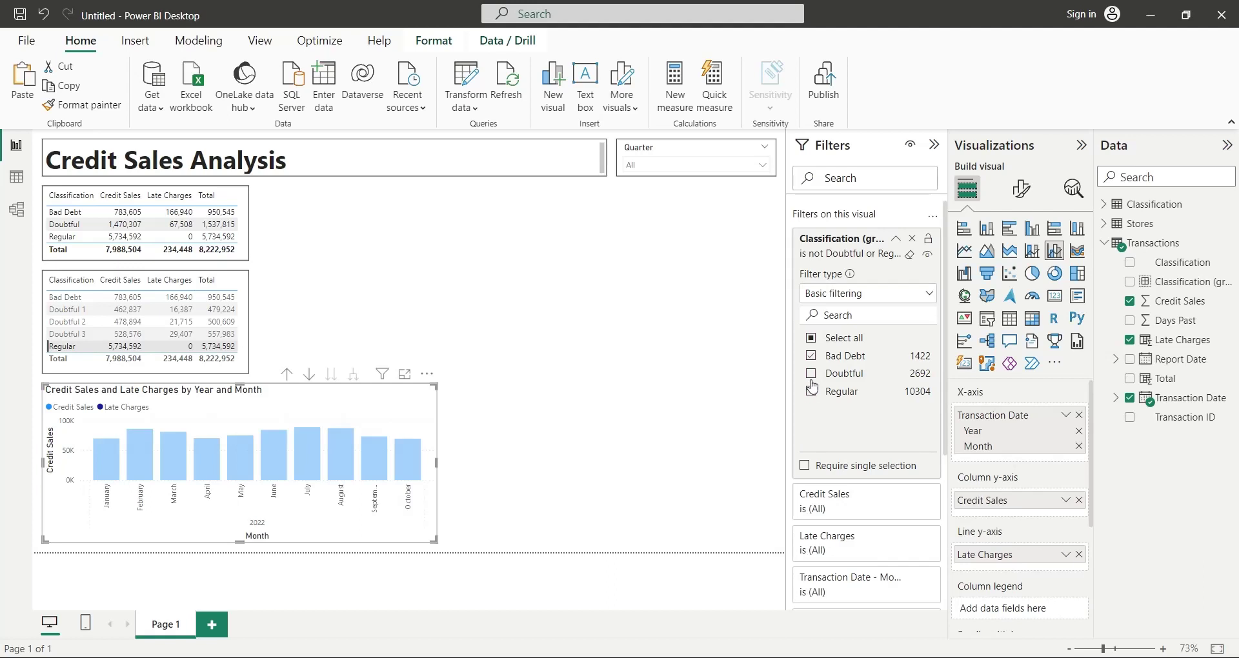
pyautogui.click(934, 147)
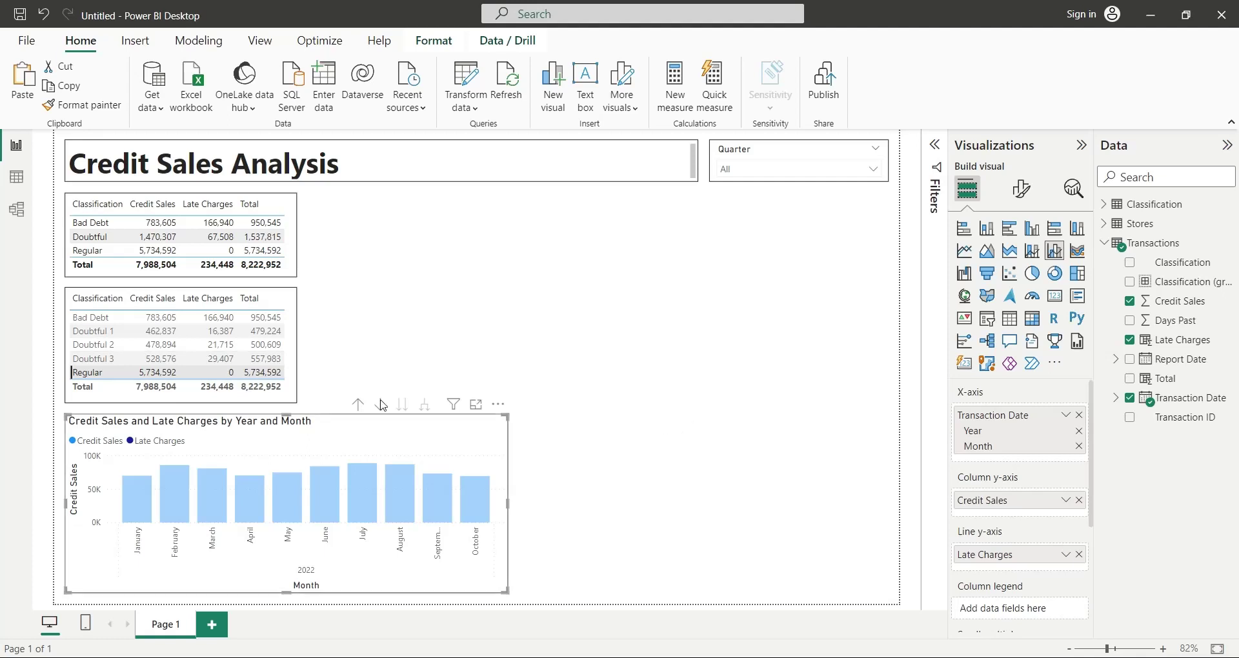
pyautogui.click(93, 222)
# Step: Test cross-highlighting by picking Doubtful, Regular, Bad Debt and Doubtful 1–3 rows in the tables
pyautogui.click(95, 237)
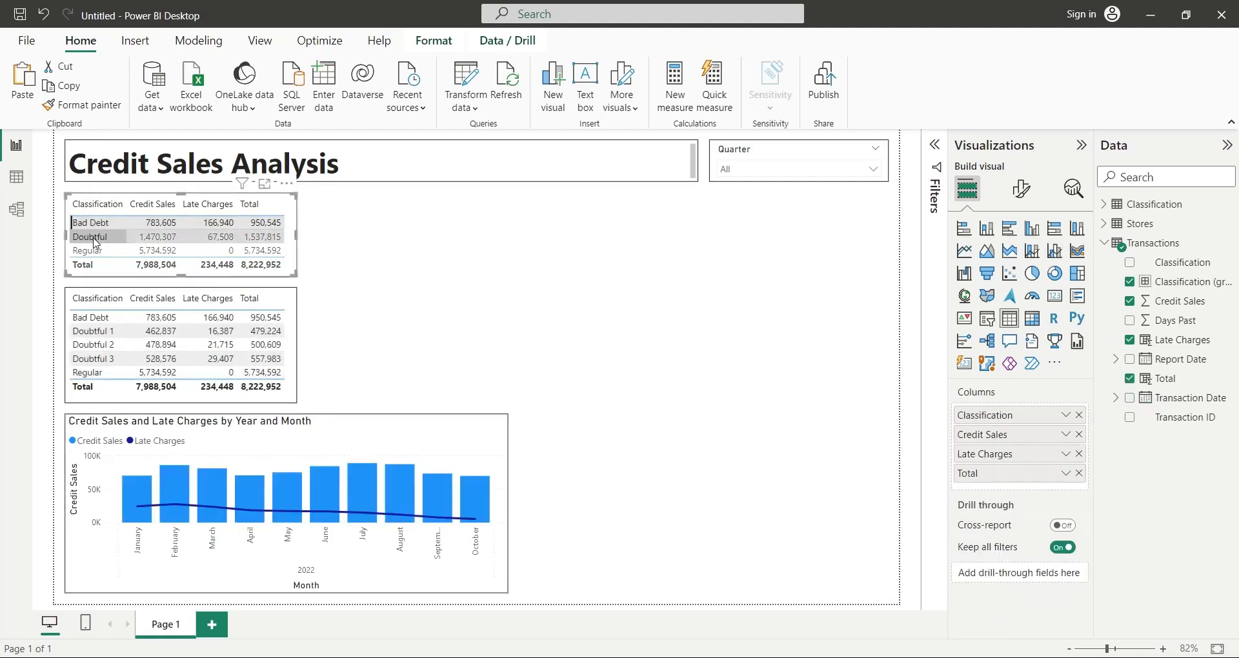
pyautogui.click(95, 250)
pyautogui.click(99, 317)
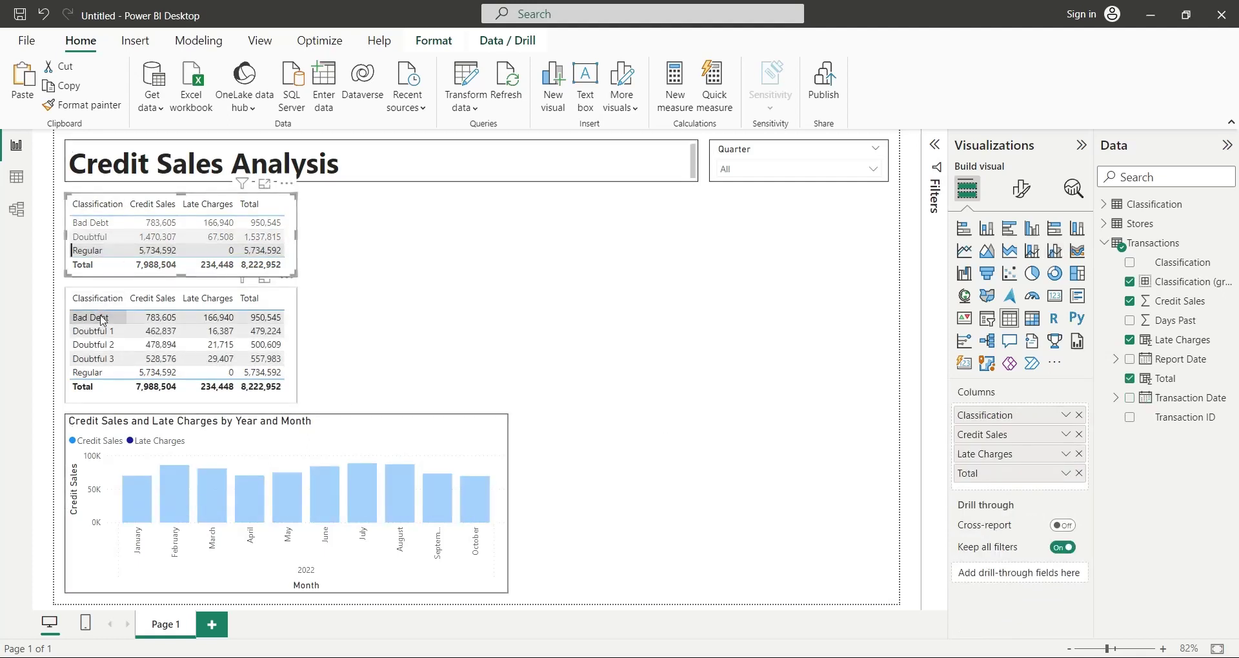
pyautogui.click(100, 331)
pyautogui.click(100, 345)
pyautogui.click(102, 359)
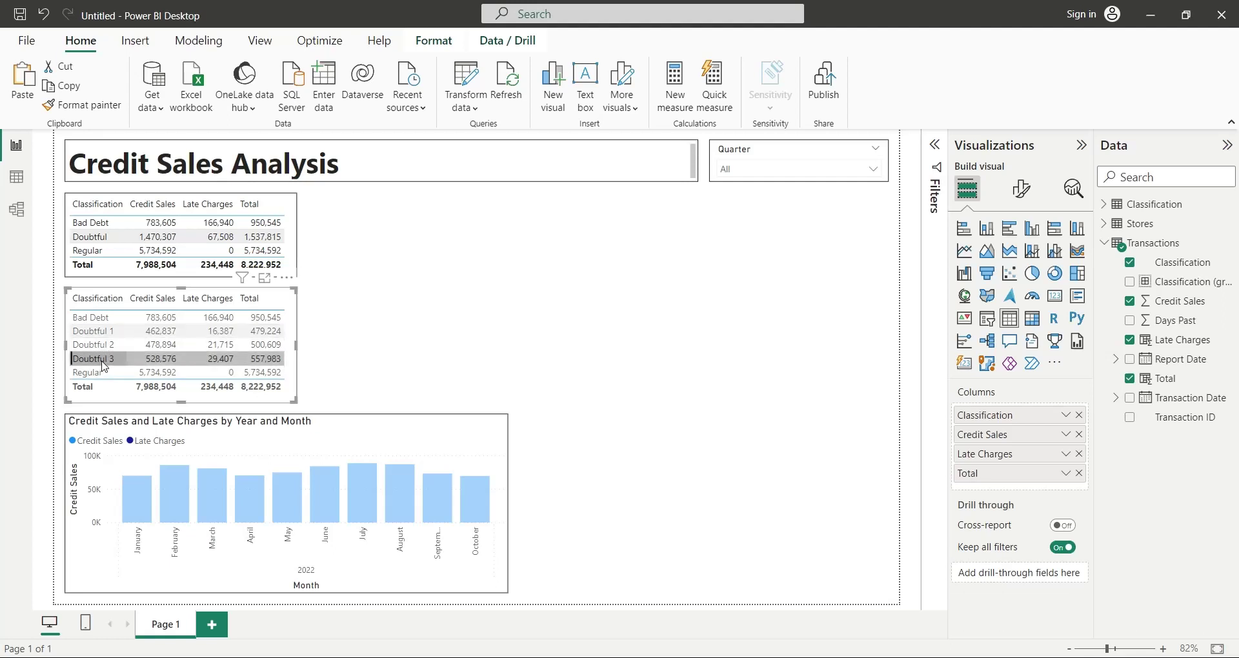
pyautogui.click(102, 359)
# Step: Replace the combo chart's General title text with 'Bad Debts'
pyautogui.click(343, 421)
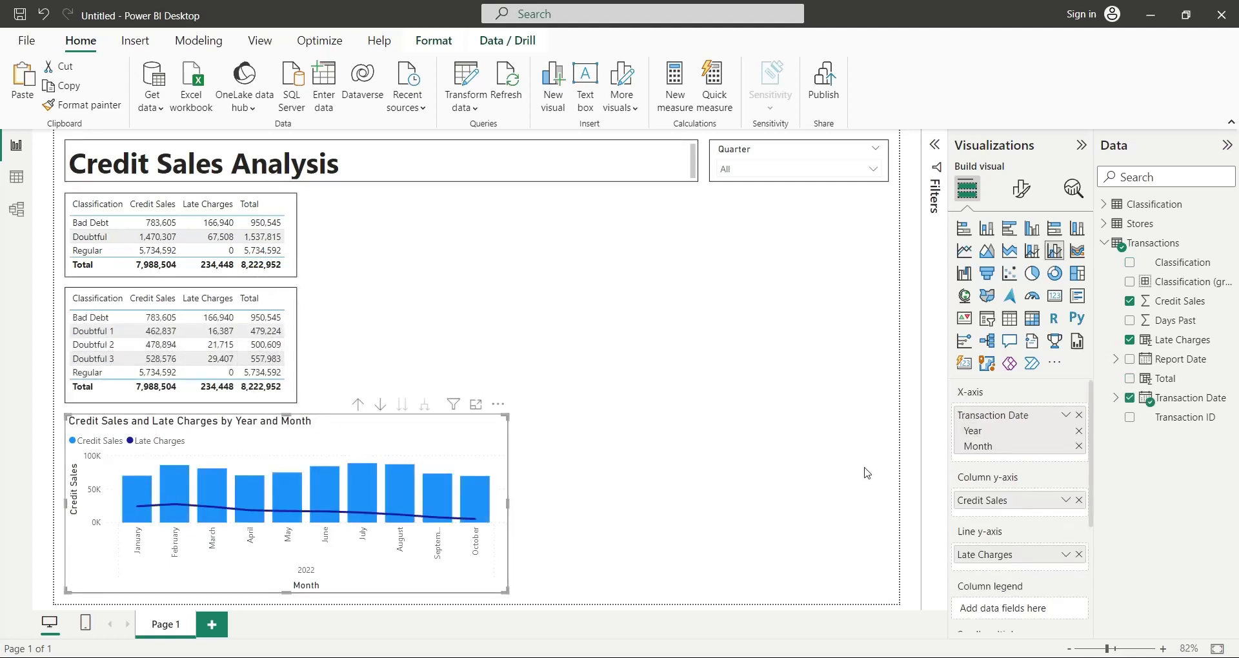
pyautogui.click(1021, 189)
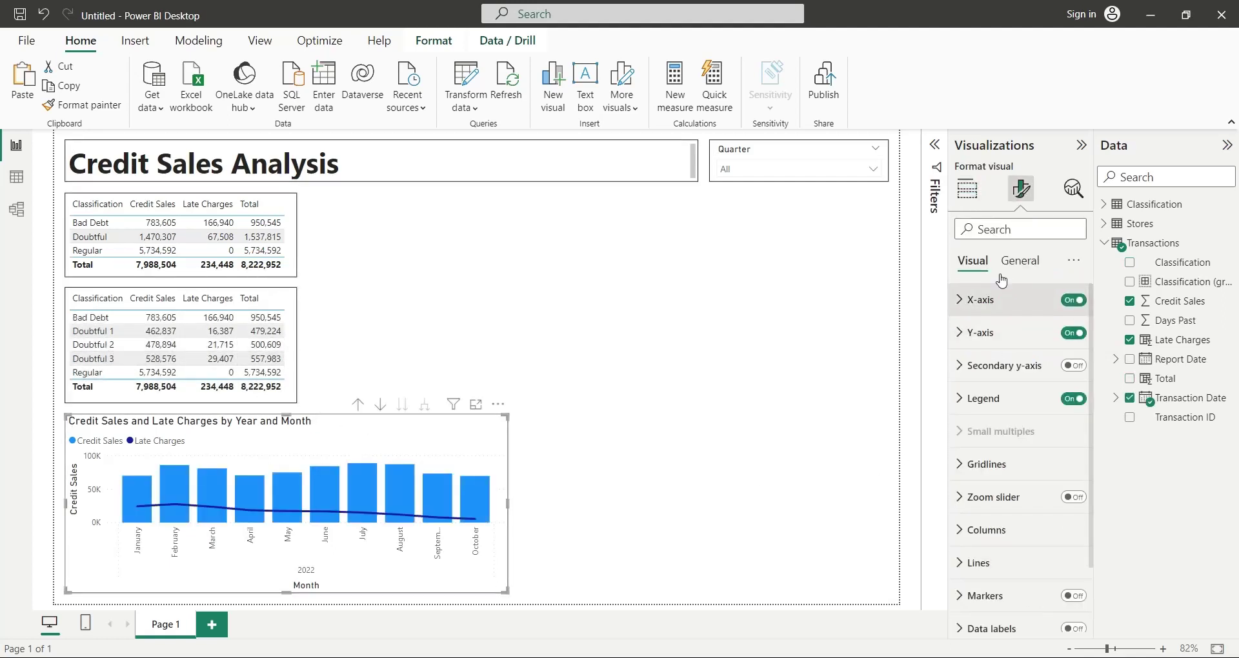
pyautogui.click(1020, 261)
pyautogui.click(995, 336)
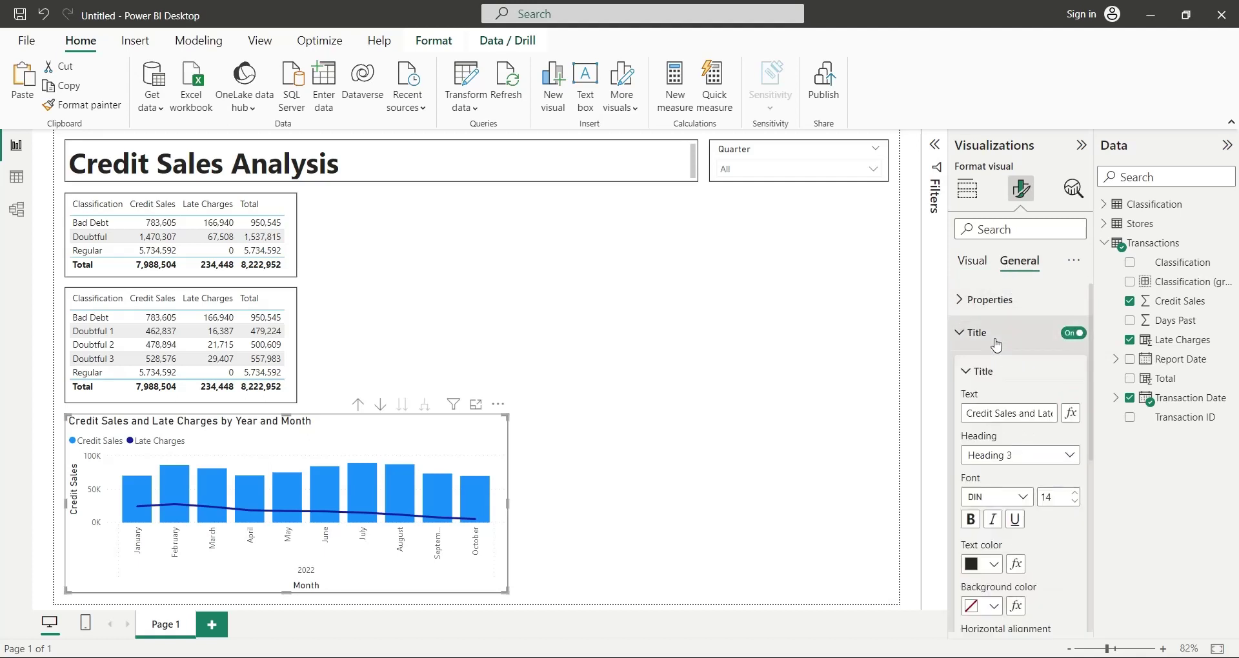
pyautogui.tripleClick(1005, 407)
pyautogui.write('B')
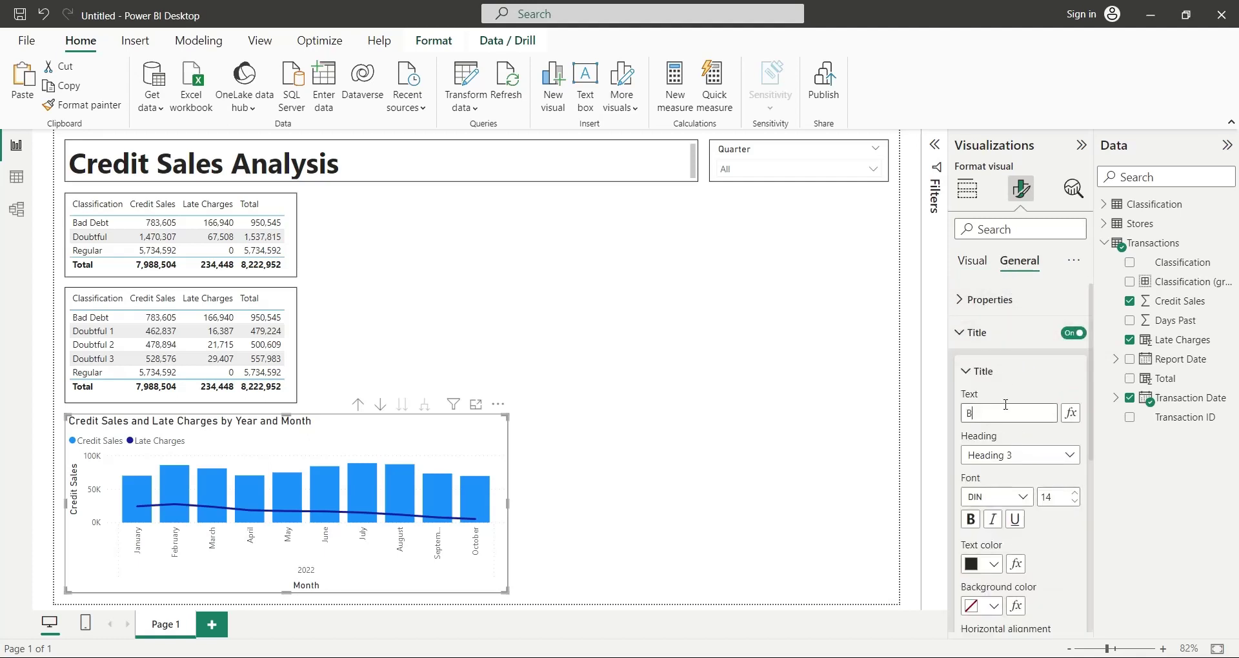
pyautogui.write('ad Debts')
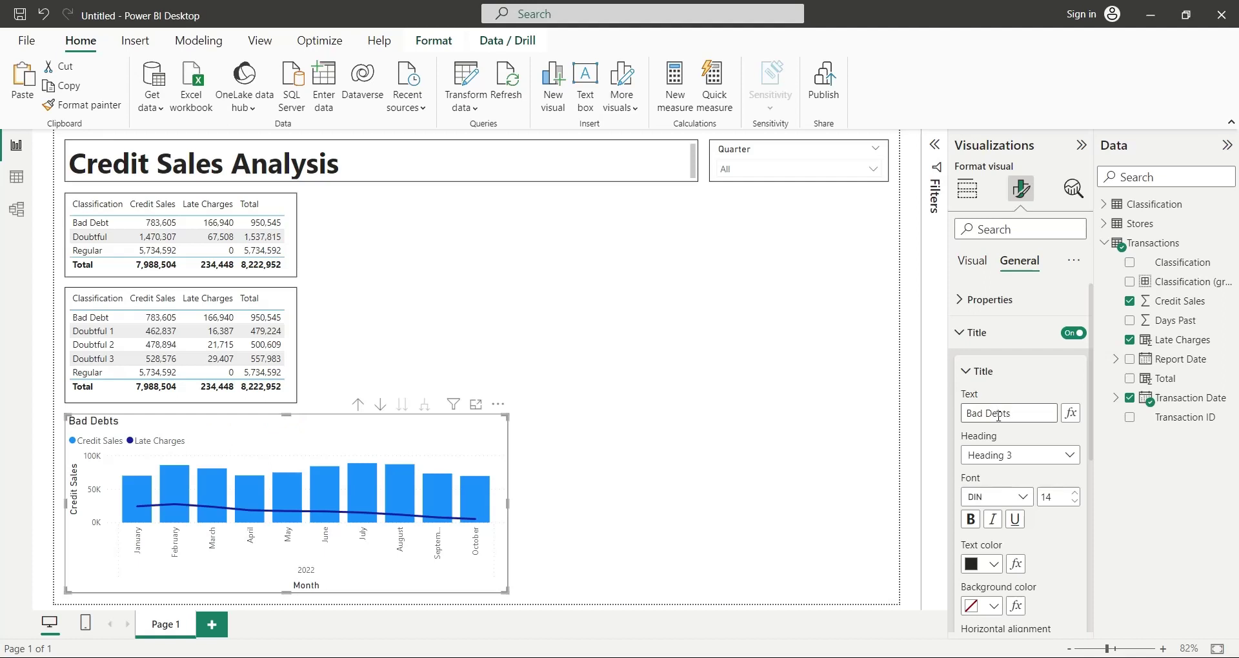
# Step: Add a stacked column chart beside Bad Debts, sized to match its height
pyautogui.click(634, 494)
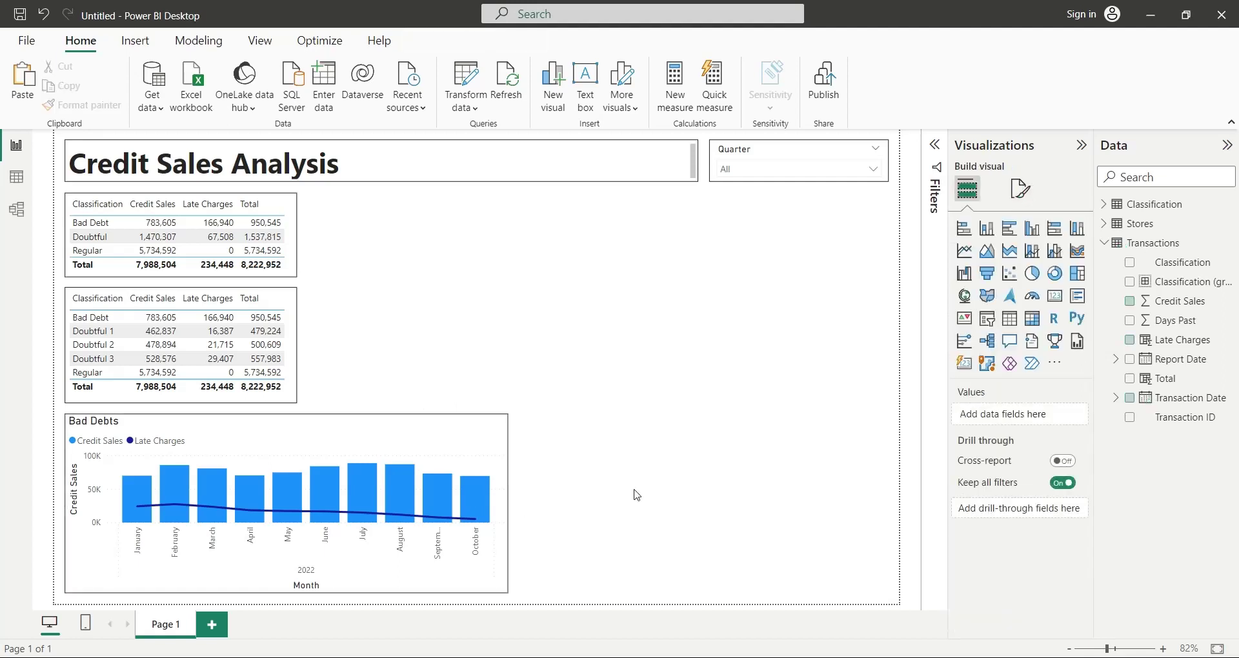
pyautogui.click(986, 228)
pyautogui.moveTo(600, 257); pyautogui.dragTo(520, 593)
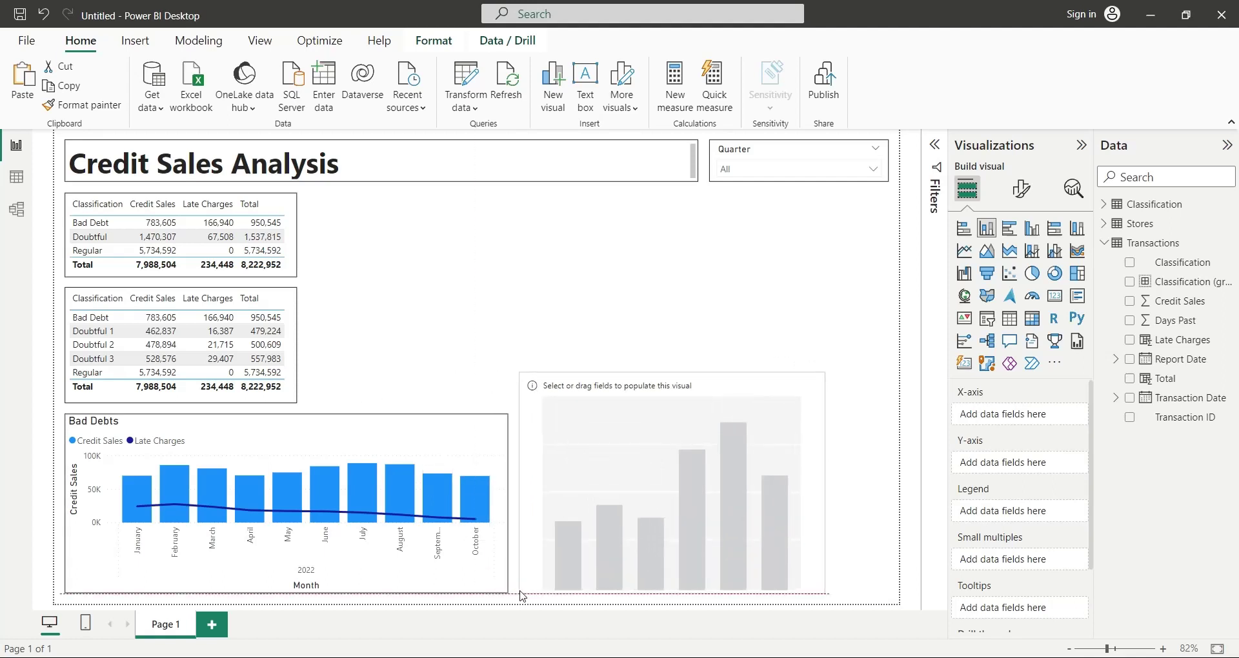
pyautogui.moveTo(824, 375); pyautogui.dragTo(712, 419)
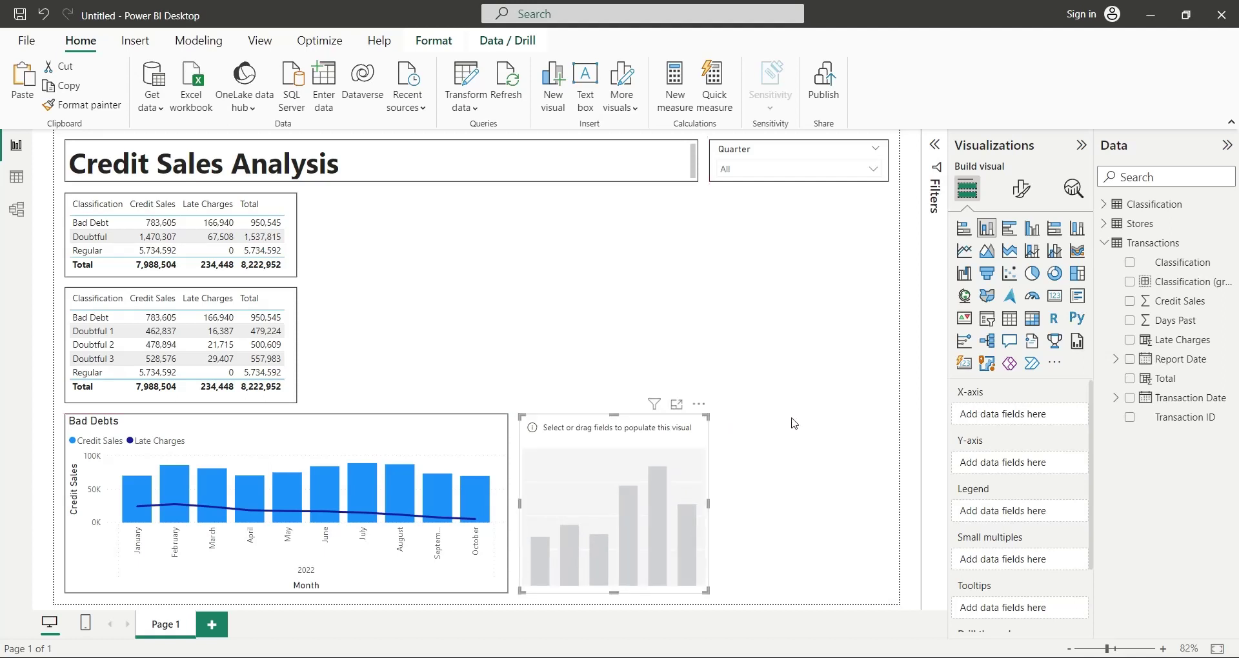
# Step: Plot Store on the X-axis and Credit Sales on the Y-axis, renaming the field 'Credit Sales'
pyautogui.click(1105, 224)
pyautogui.moveTo(1165, 243); pyautogui.dragTo(1028, 418)
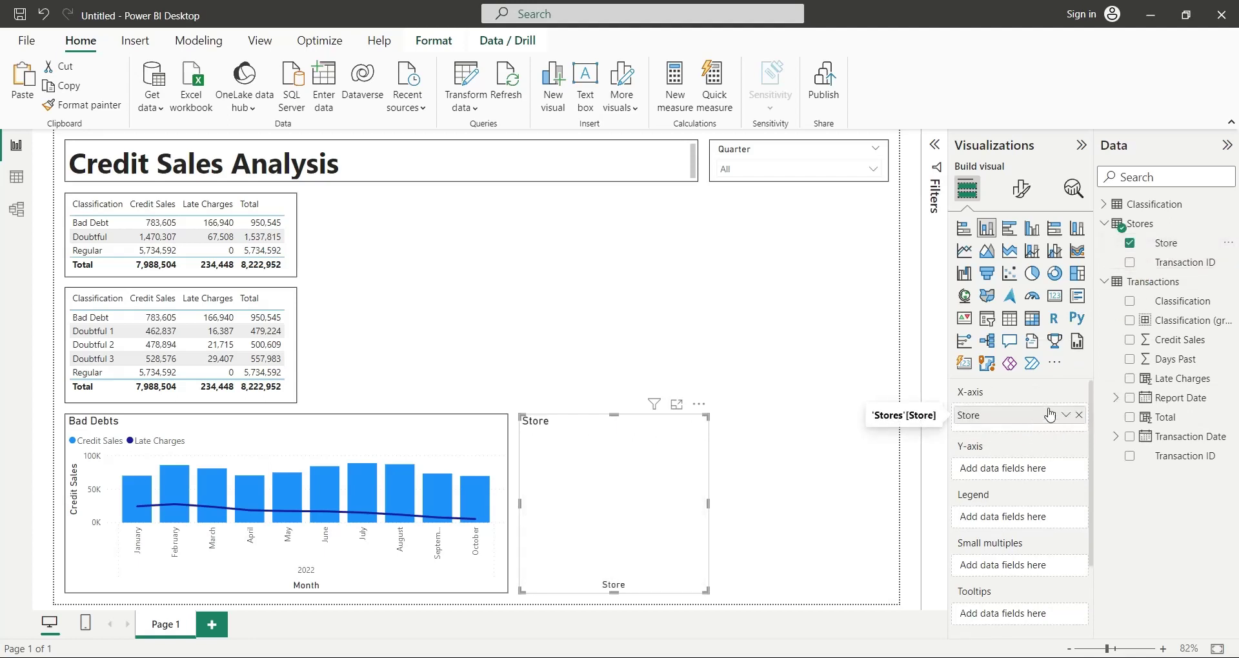
pyautogui.moveTo(1172, 340); pyautogui.dragTo(1035, 469)
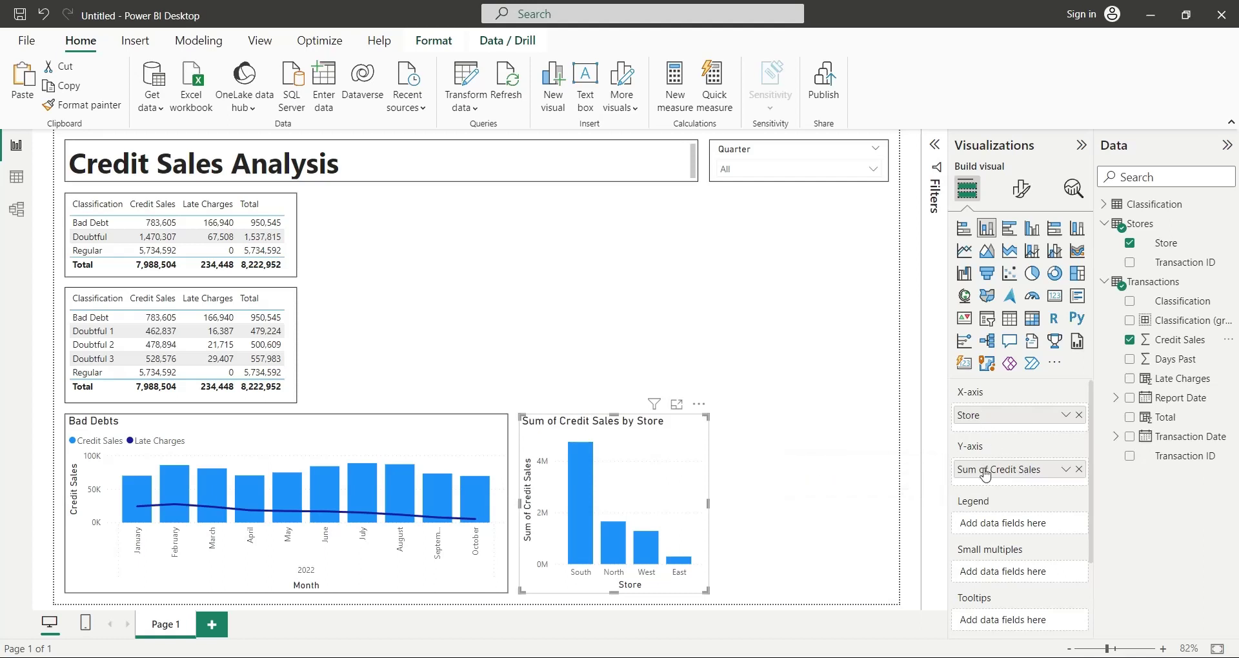
pyautogui.write('Credit Sales')
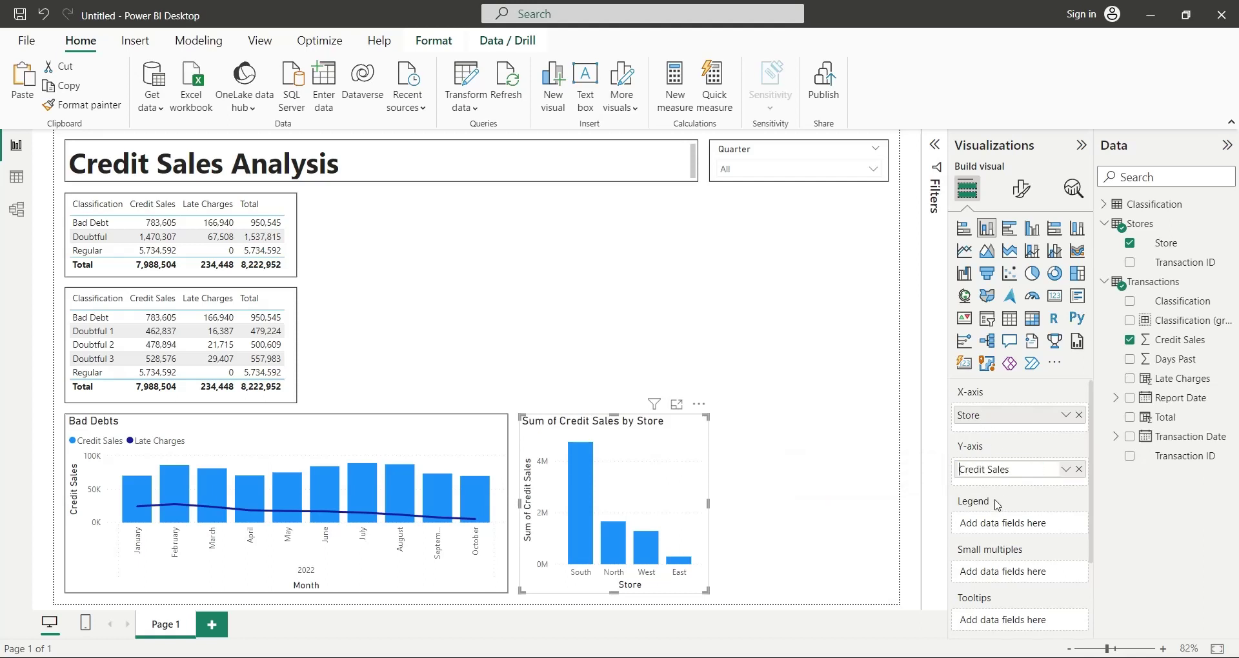
pyautogui.press('Return')
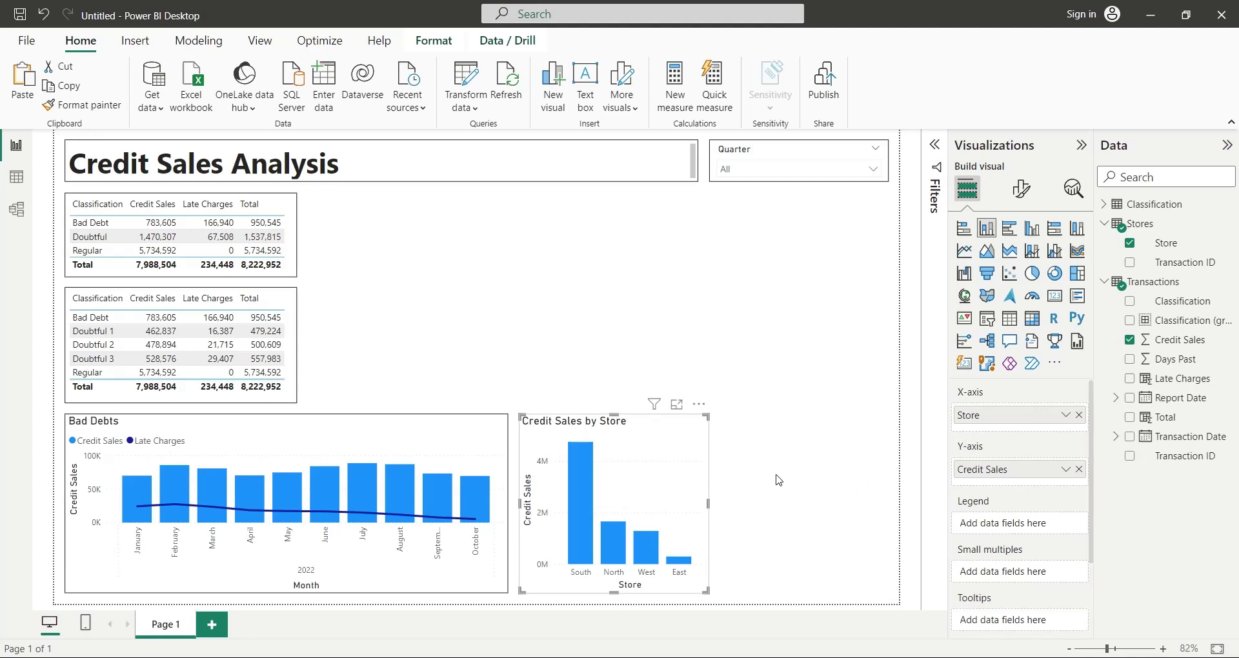
# Step: Turn on the visual border for the Credit Sales by Store chart
pyautogui.click(1021, 188)
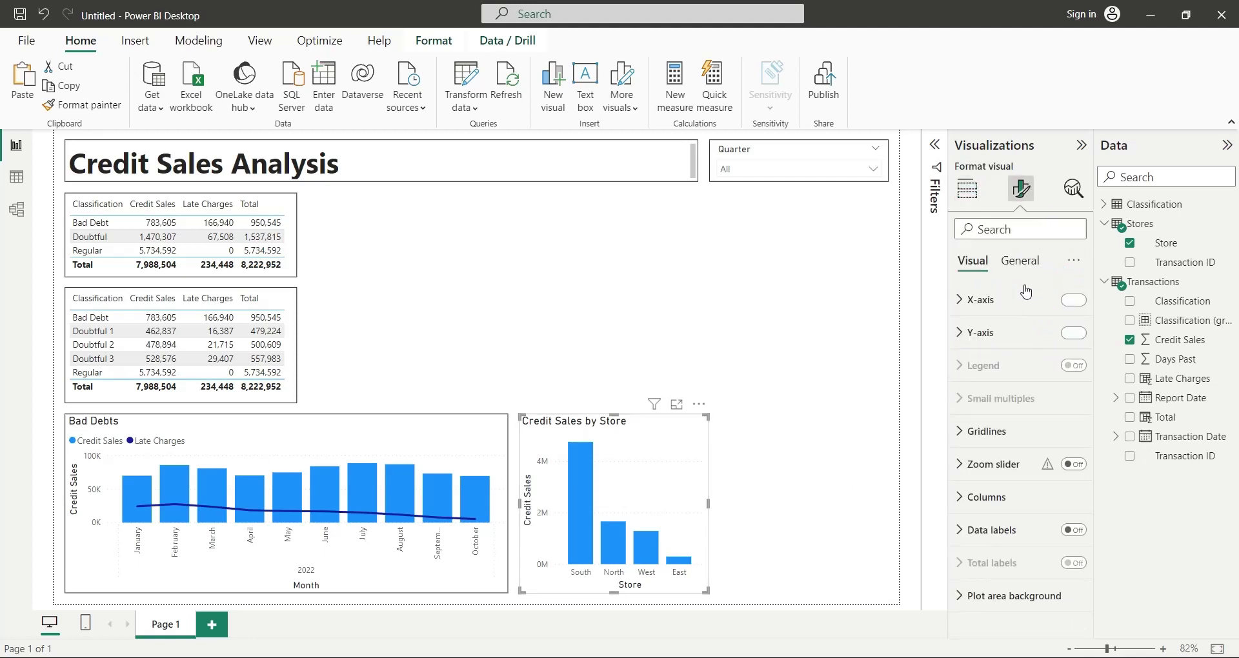
pyautogui.click(1020, 261)
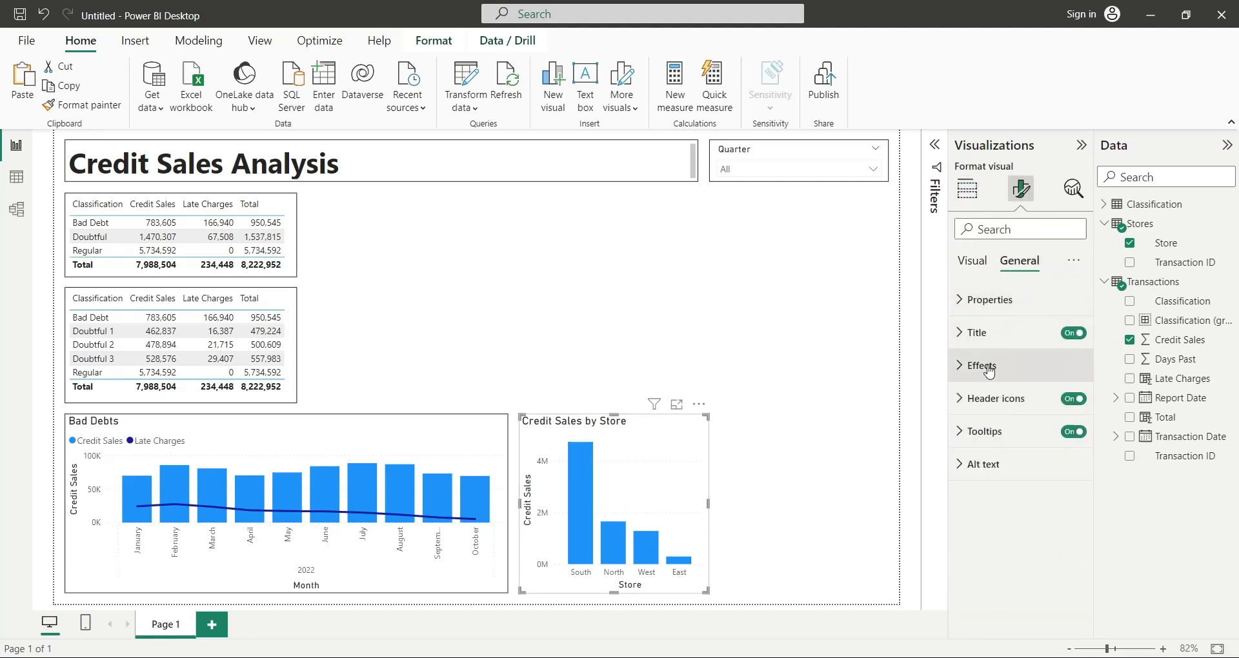
pyautogui.click(982, 365)
pyautogui.click(1068, 536)
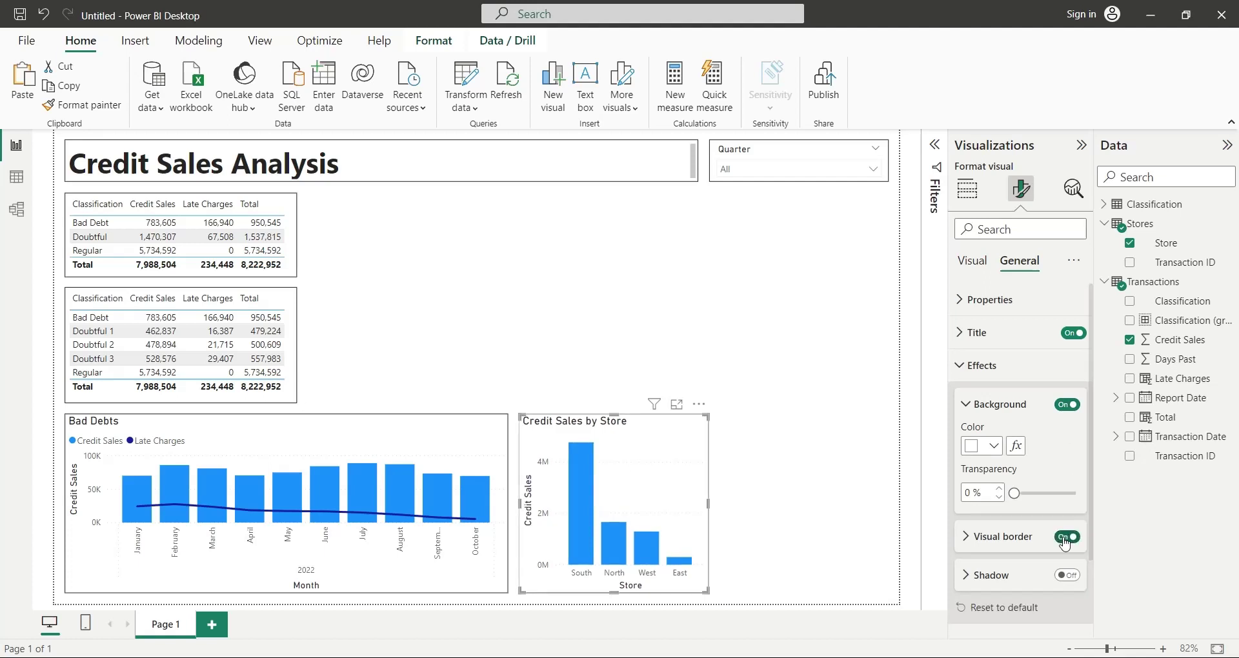
# Step: Duplicate the store chart beside the original and narrow Bad Debts to make room
pyautogui.hotkey('ctrl', 'c')
pyautogui.hotkey('ctrl', 'v')
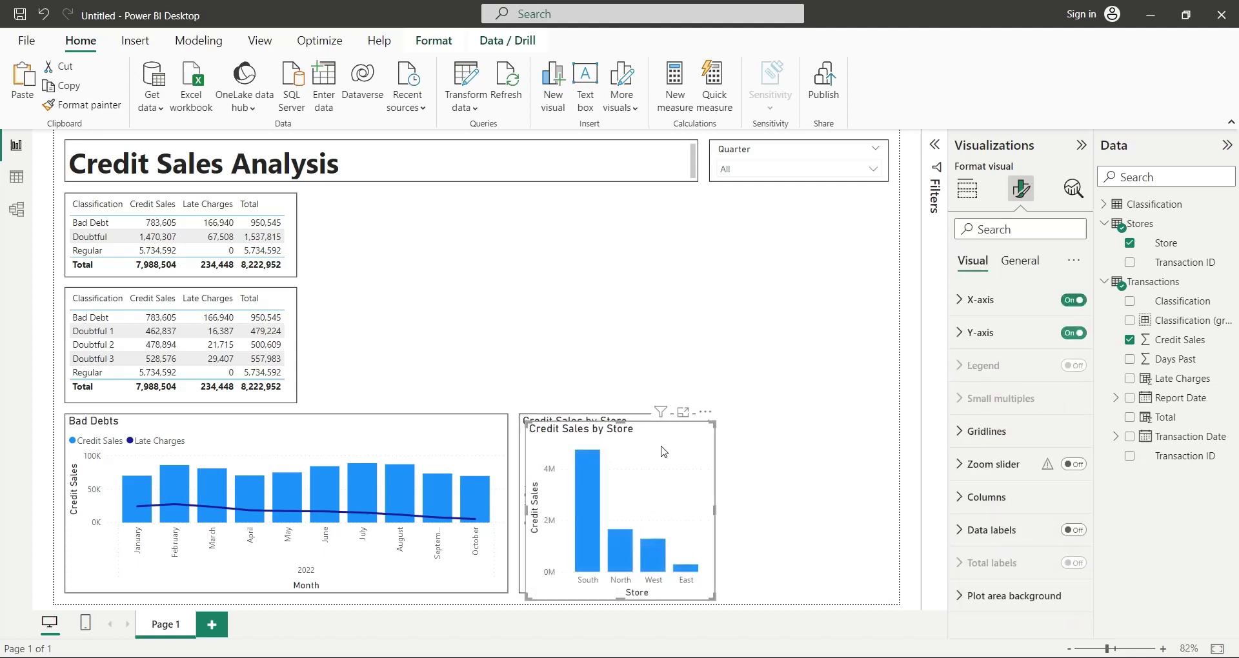
pyautogui.moveTo(674, 454); pyautogui.dragTo(830, 450)
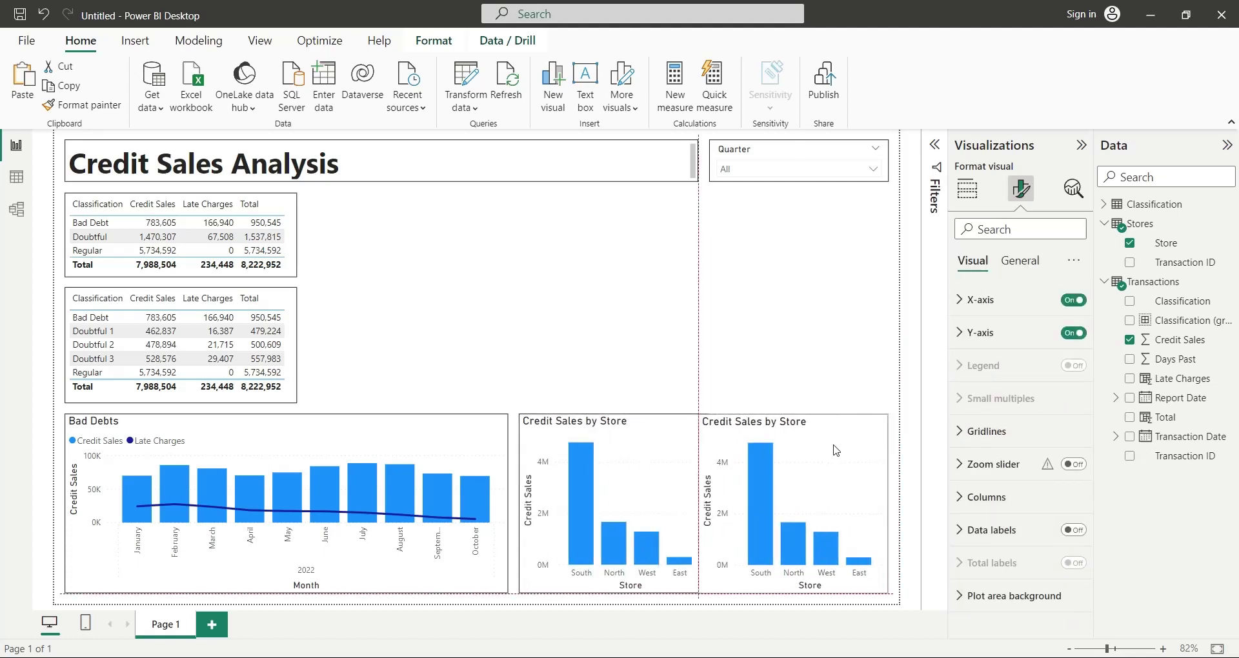
pyautogui.moveTo(626, 444); pyautogui.dragTo(605, 444)
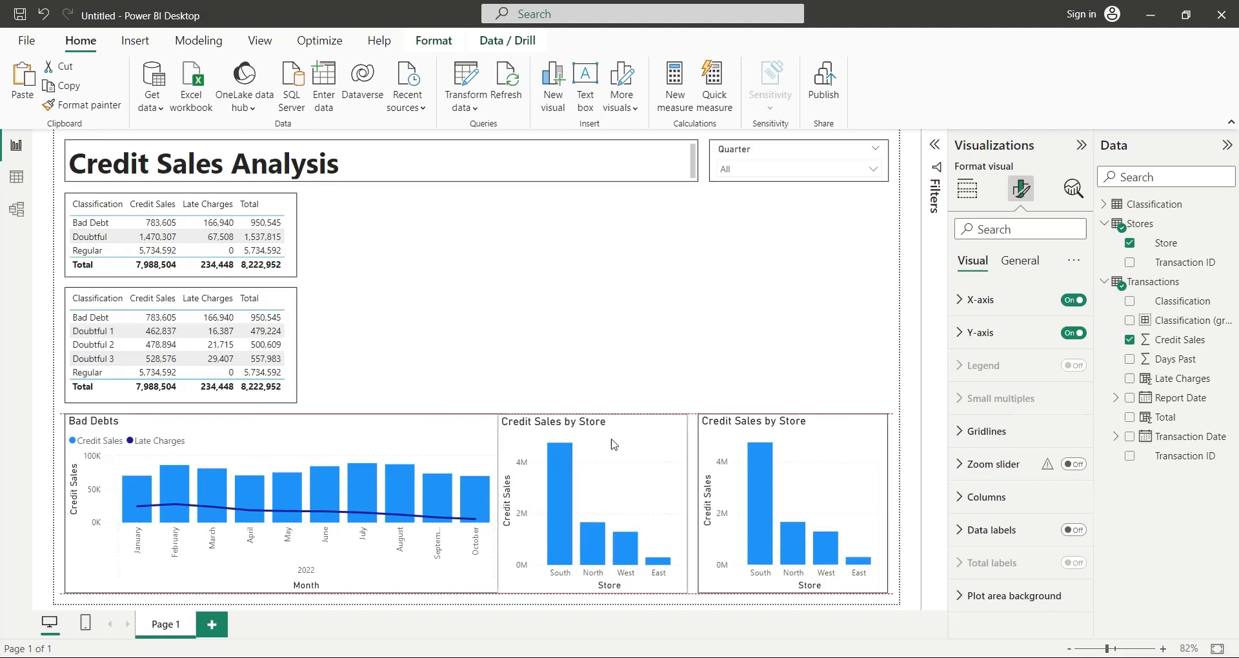
pyautogui.click(486, 433)
pyautogui.moveTo(497, 504); pyautogui.dragTo(488, 509)
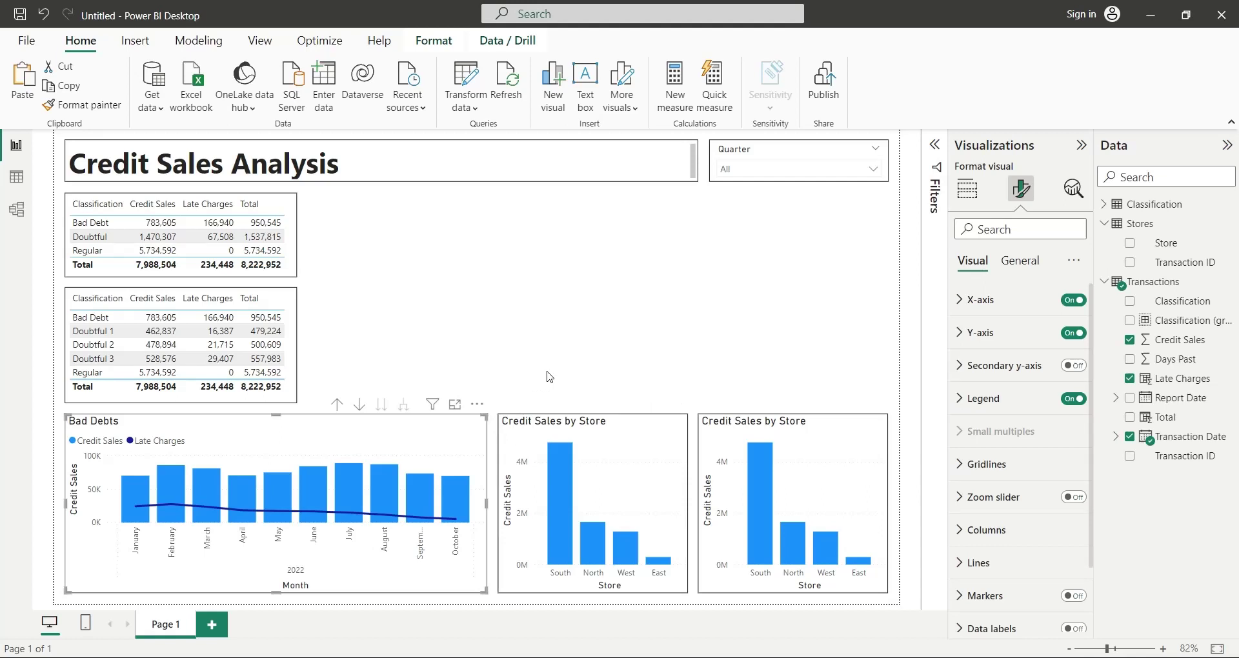
# Step: Switch the right-hand copy to a 100% stacked column chart
pyautogui.click(823, 441)
pyautogui.click(971, 191)
pyautogui.click(975, 193)
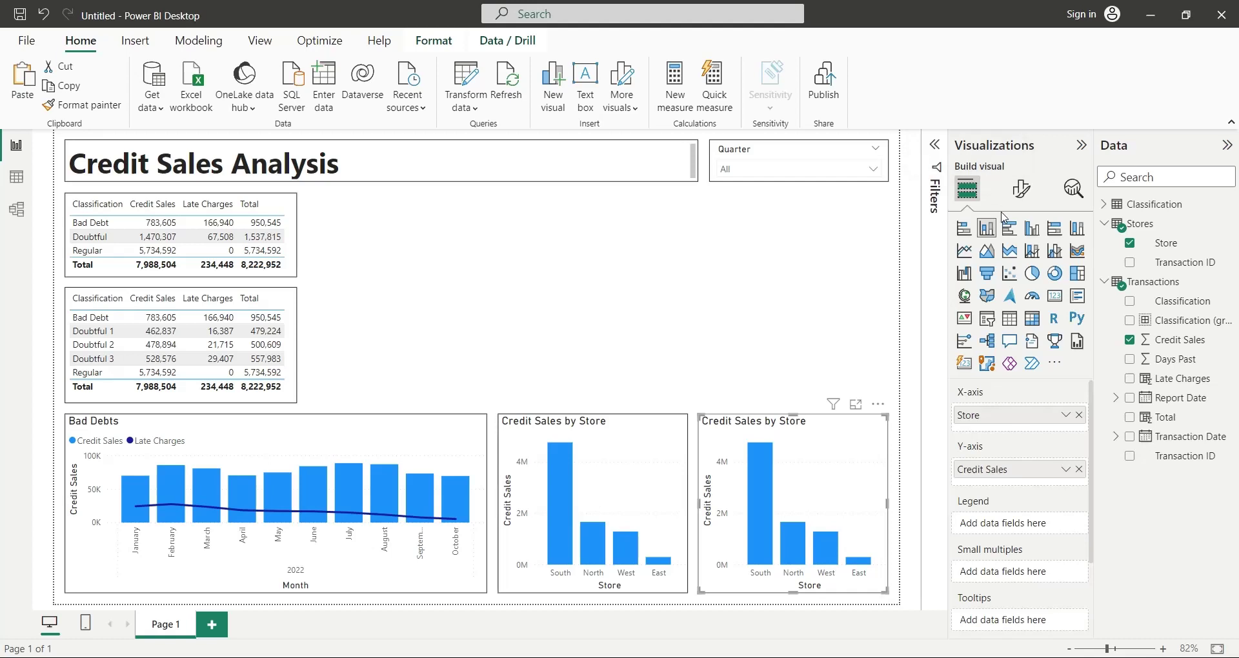
pyautogui.click(1077, 228)
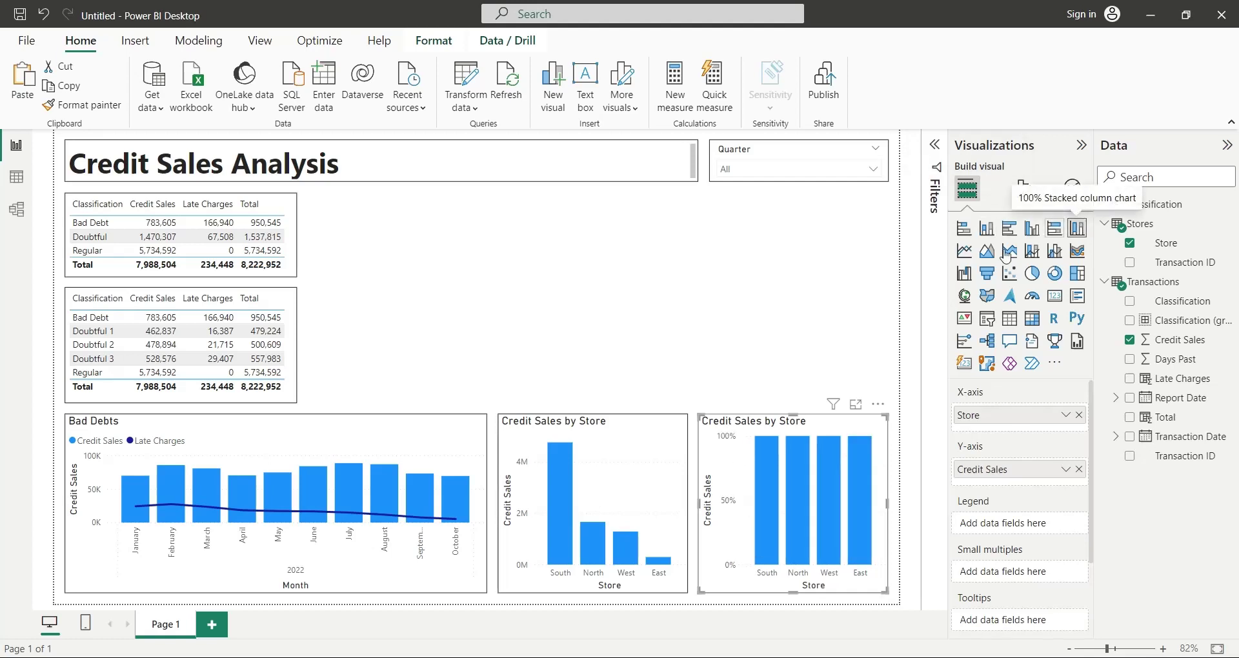
# Step: Add a scatter chart sized to sit beside the two tables
pyautogui.click(471, 300)
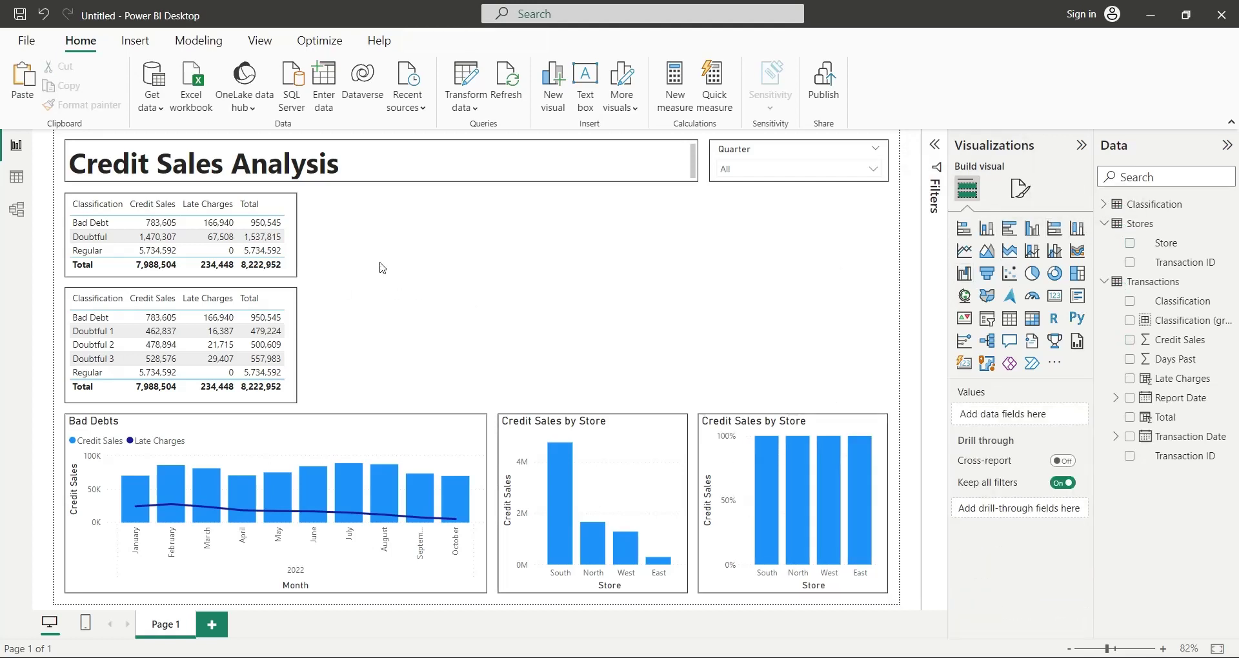
pyautogui.click(1008, 277)
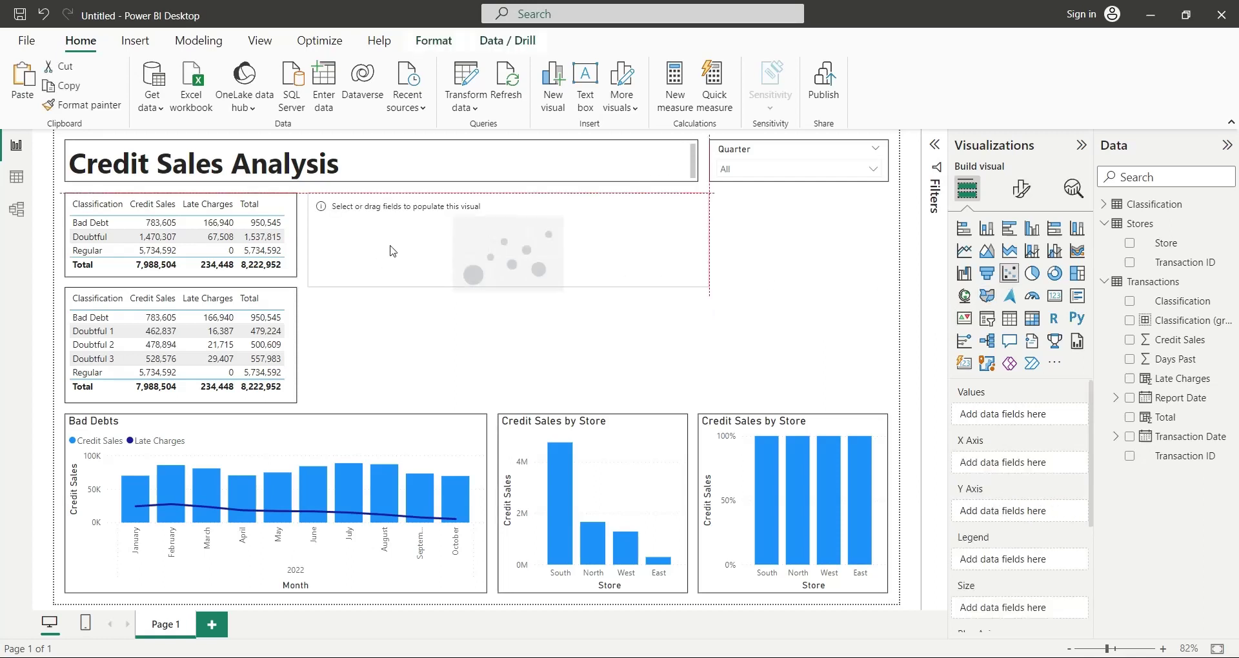
pyautogui.moveTo(707, 287); pyautogui.dragTo(573, 406)
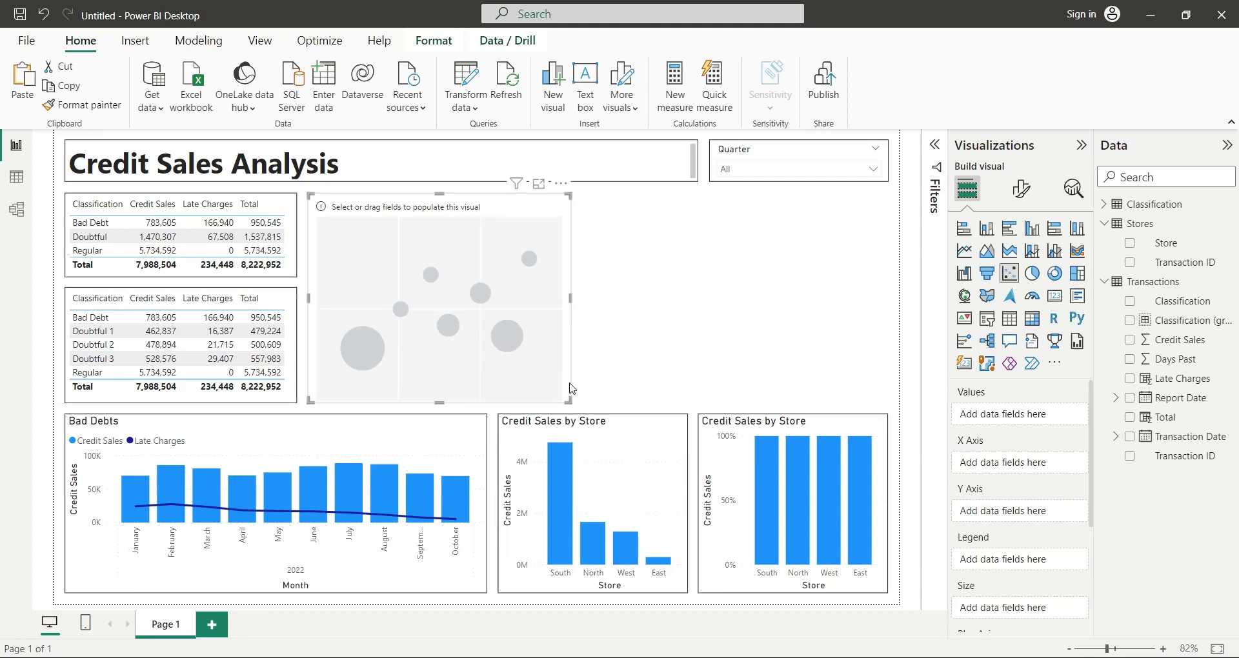
pyautogui.moveTo(569, 298); pyautogui.dragTo(583, 303)
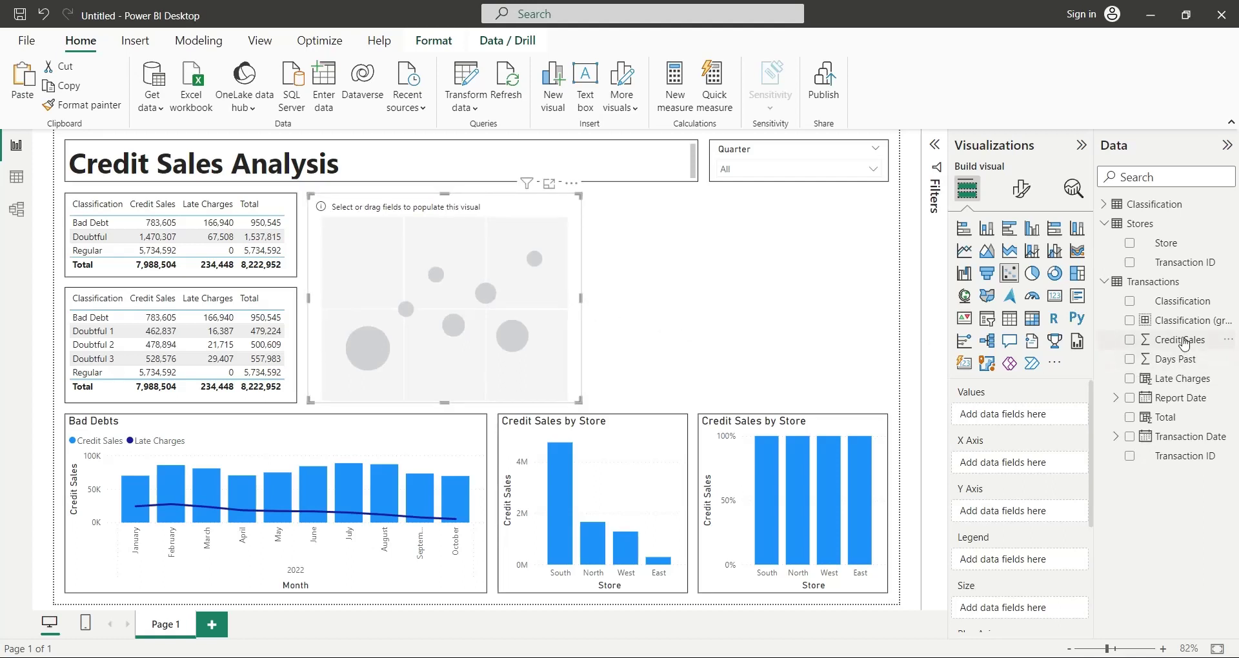
# Step: Put Credit Sales on the X axis and Late Charges on the Y axis, renaming them without 'Sum of'
pyautogui.moveTo(1179, 340); pyautogui.dragTo(1054, 465)
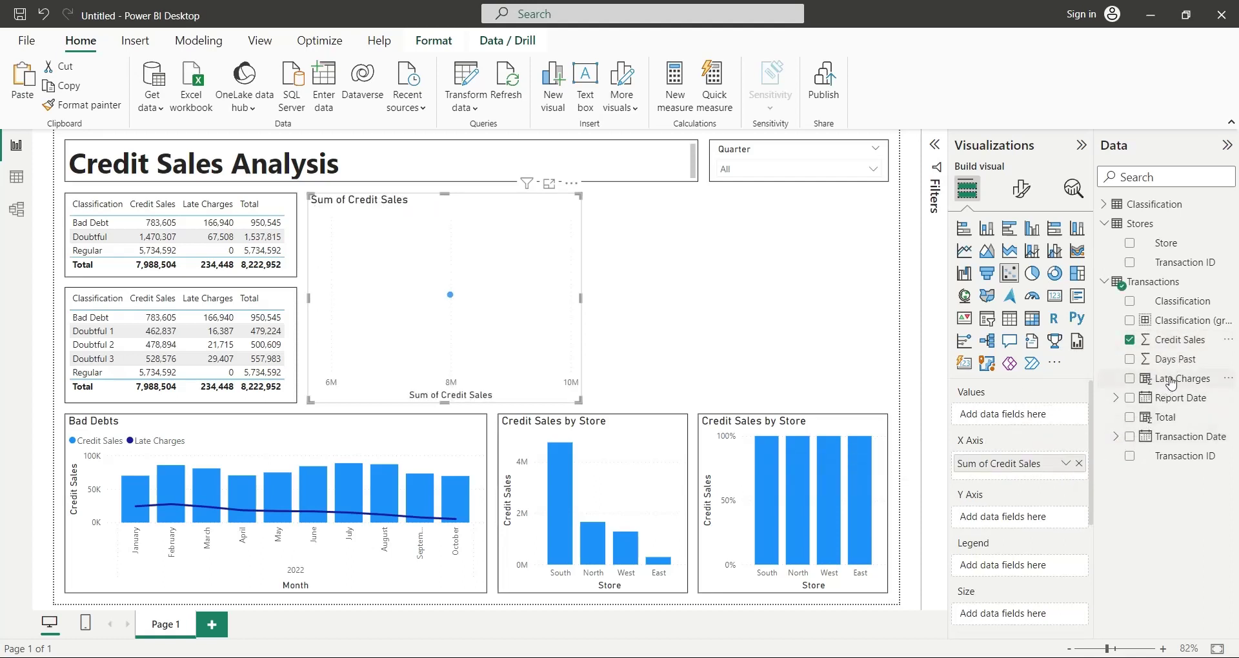
pyautogui.moveTo(1169, 378); pyautogui.dragTo(1040, 521)
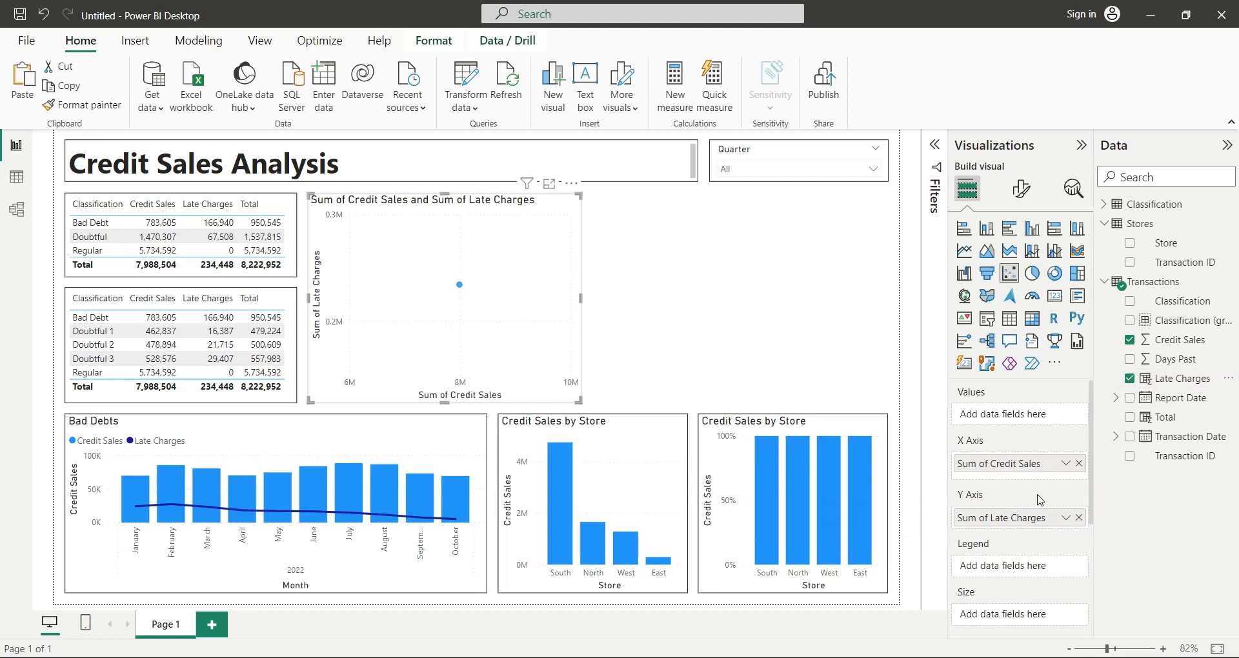
pyautogui.doubleClick(1002, 465)
pyautogui.doubleClick(997, 518)
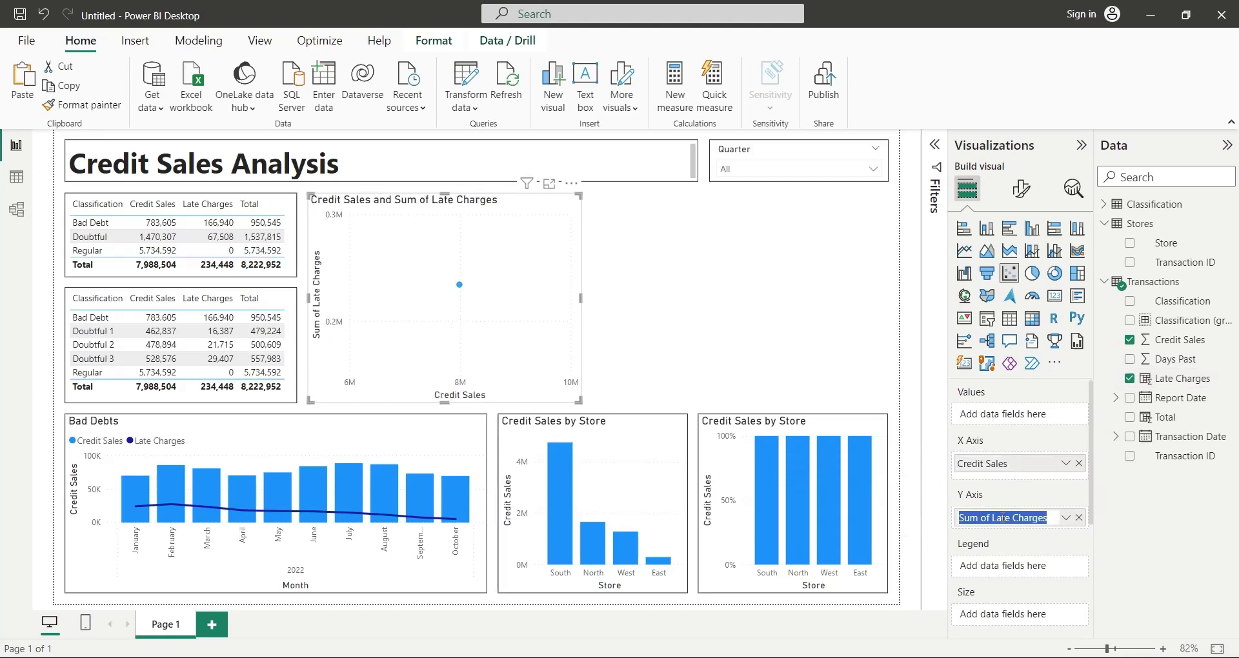
# Step: Rename the Y field 'Late Charges' and set both scatter fields to Don't summarize
pyautogui.keyDown('shift'); pyautogui.click(992, 519); pyautogui.keyUp('shift')
pyautogui.press('BackSpace')
pyautogui.press('Return')
pyautogui.click(1066, 464)
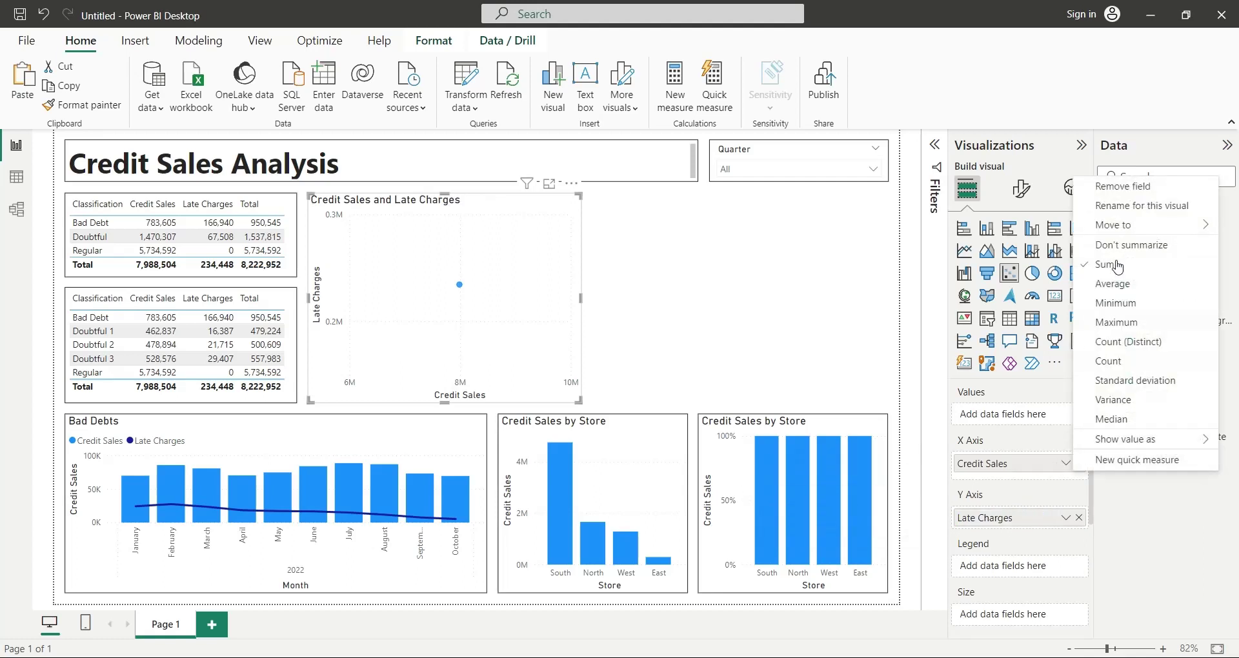
pyautogui.click(1097, 245)
pyautogui.click(1066, 518)
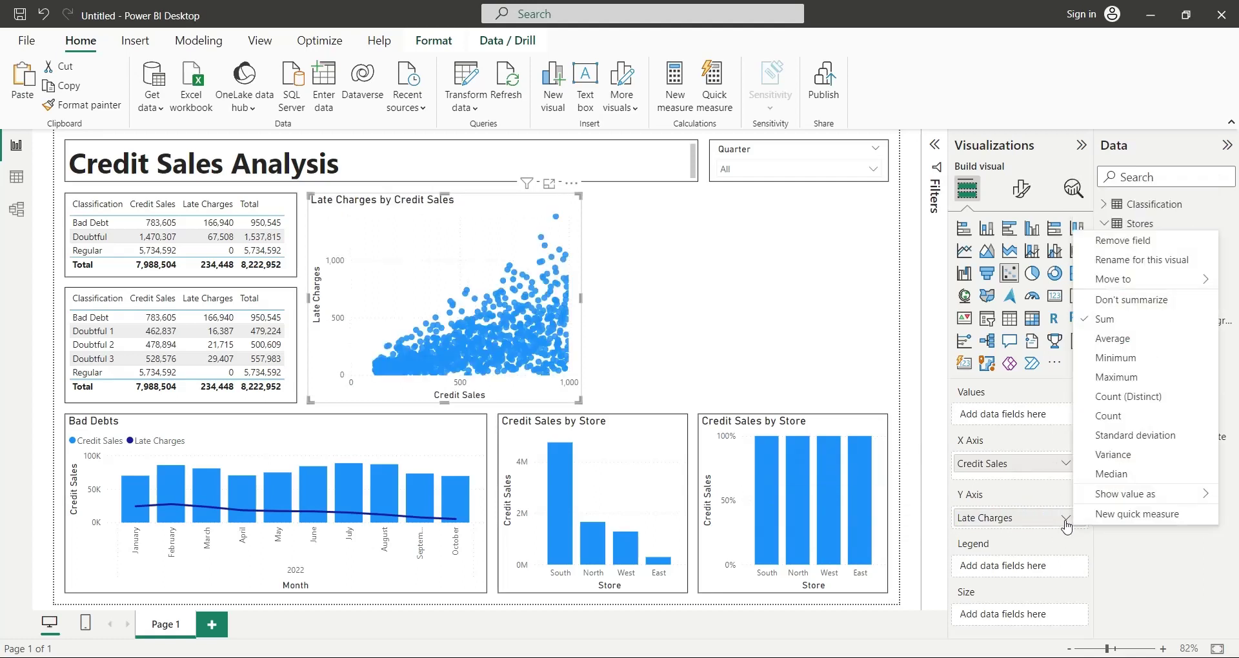
pyautogui.click(1113, 302)
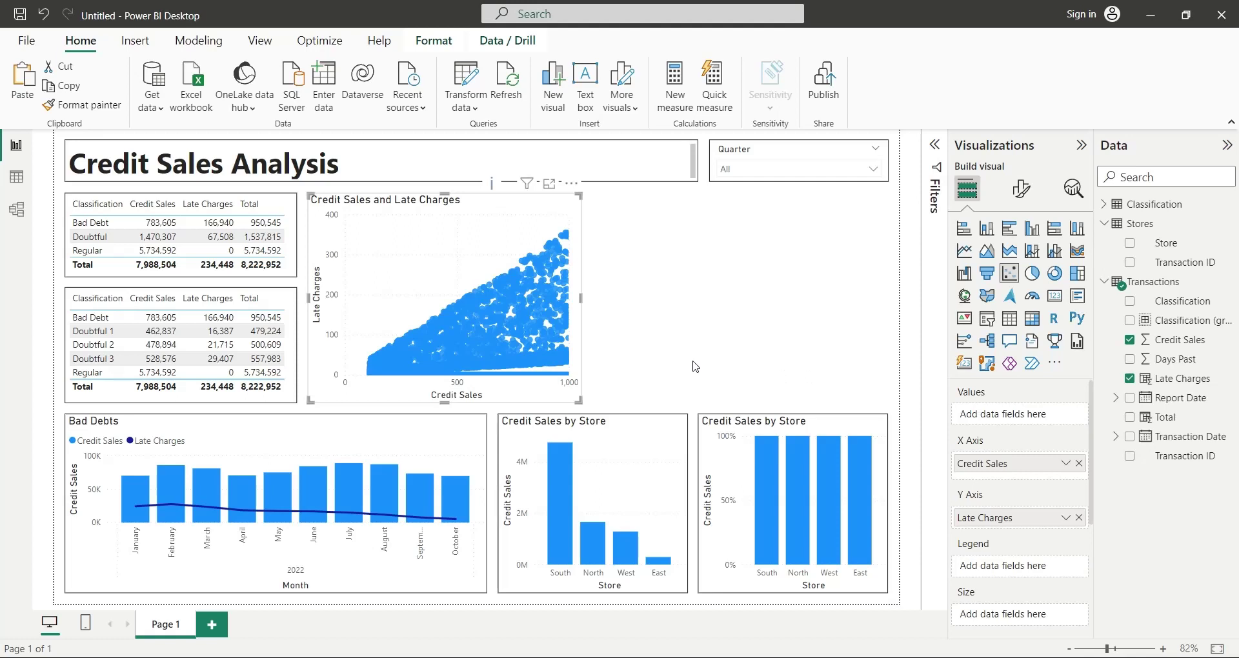
# Step: Turn on the scatter chart's visual border under General > Effects
pyautogui.click(622, 325)
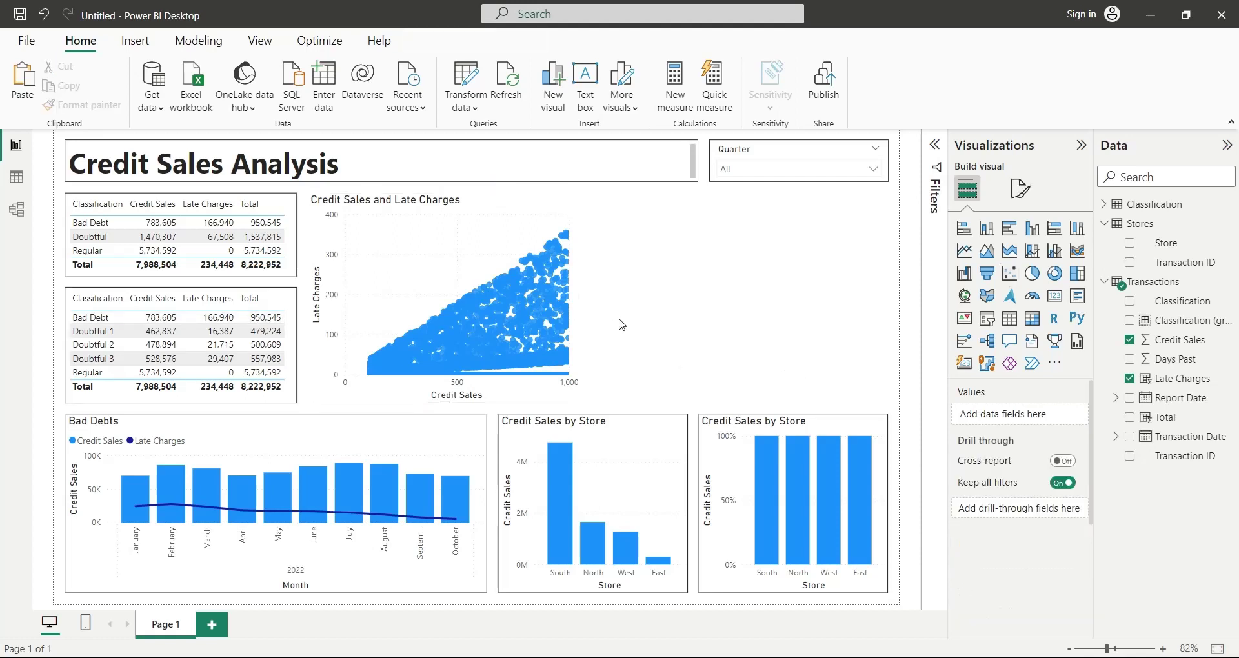
pyautogui.click(481, 258)
pyautogui.click(1020, 189)
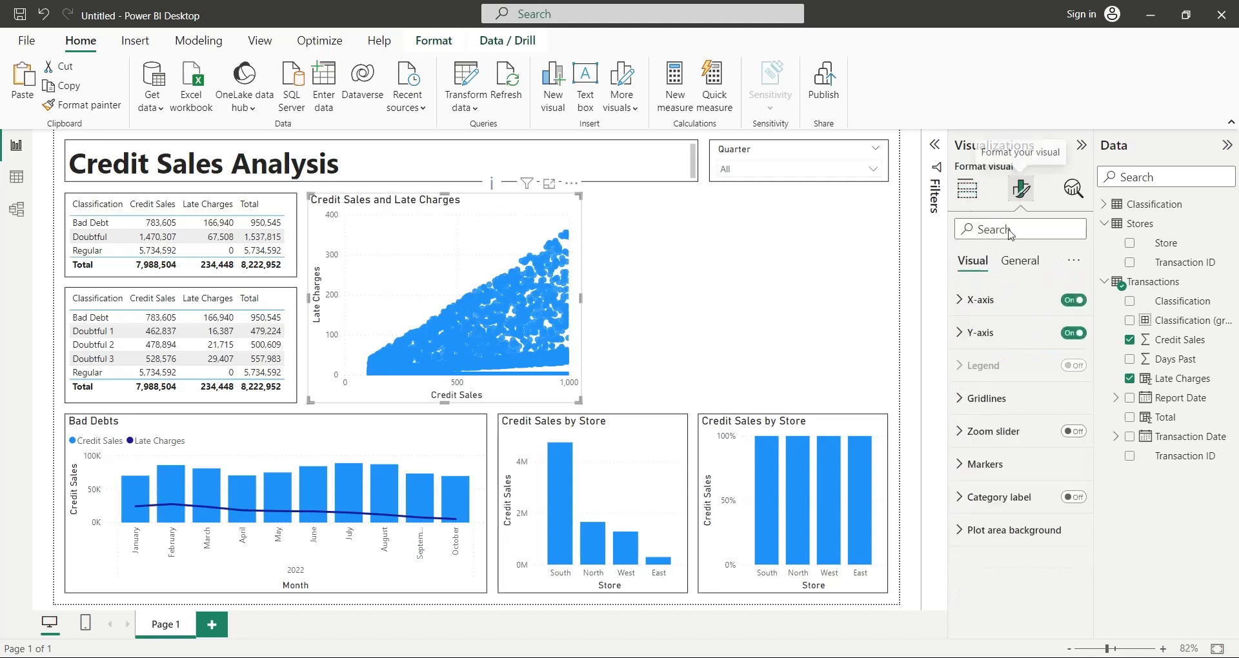
pyautogui.click(1020, 261)
pyautogui.click(982, 365)
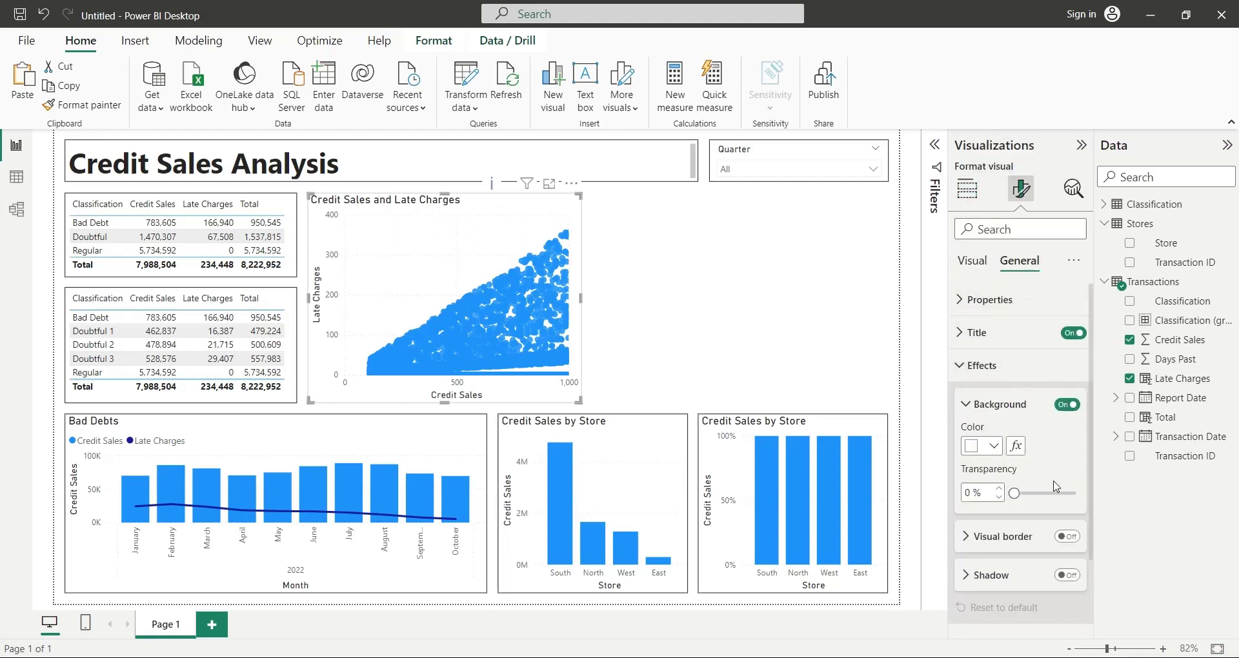
pyautogui.click(1067, 540)
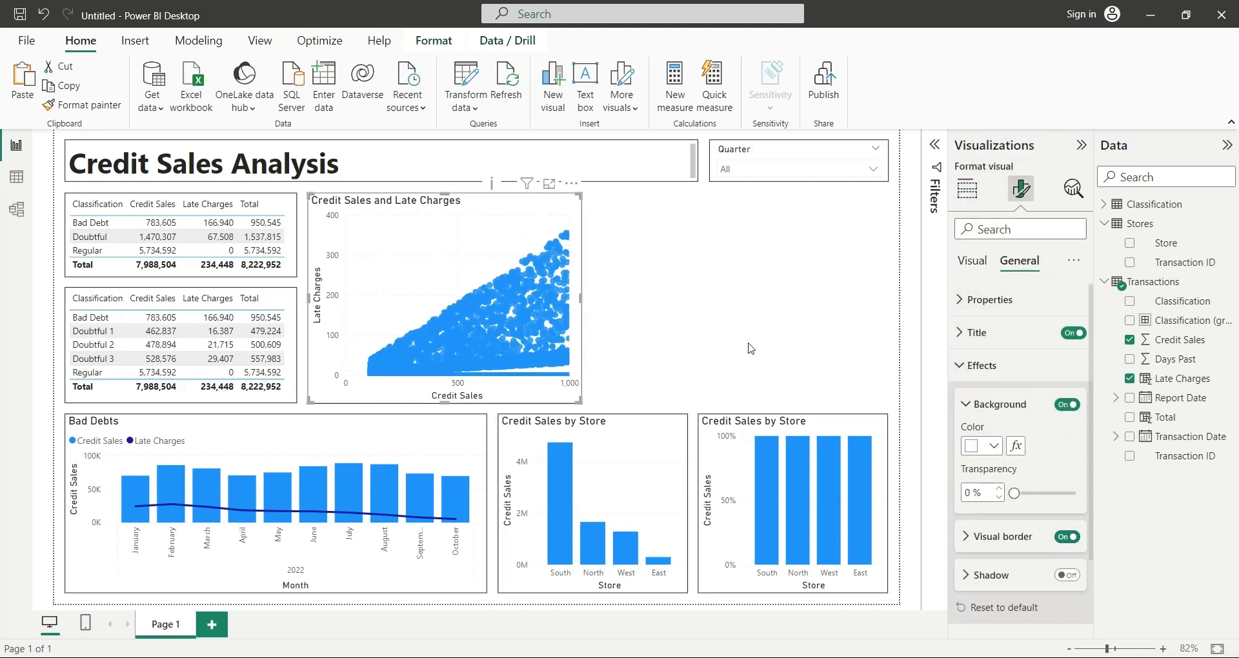
pyautogui.click(750, 349)
pyautogui.click(568, 310)
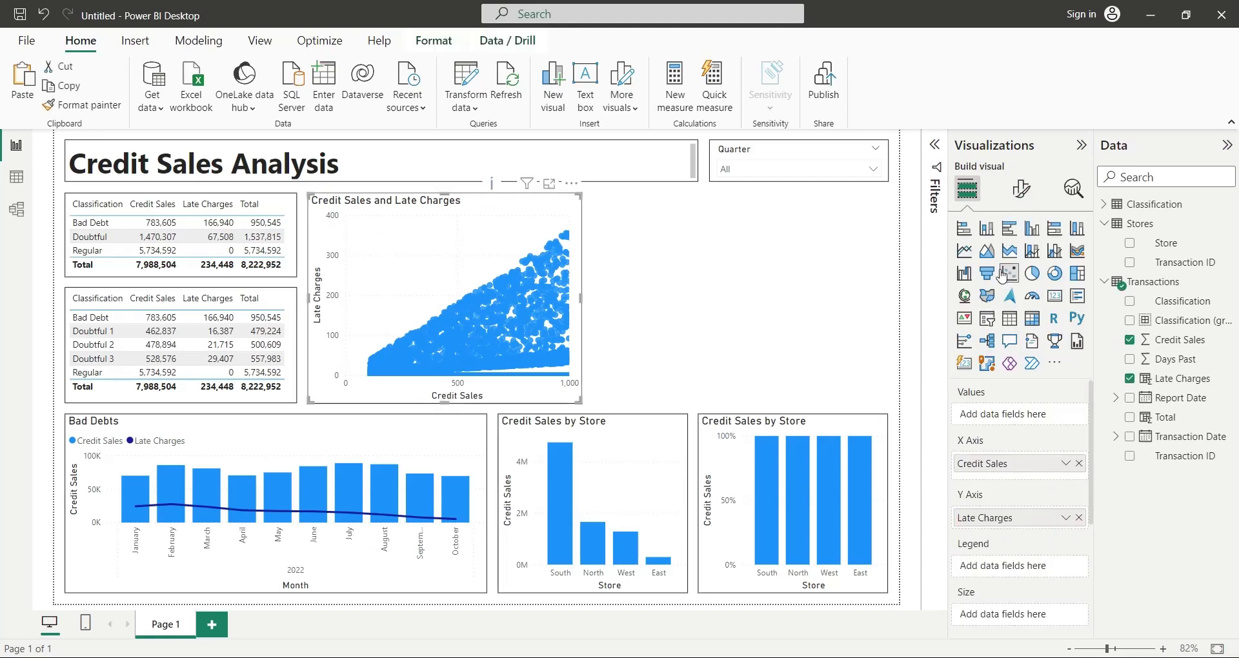
pyautogui.click(1020, 189)
# Step: Add Classification to the scatter chart's Legend well and widen the chart slightly
pyautogui.click(968, 186)
pyautogui.moveTo(1192, 310); pyautogui.dragTo(1051, 571)
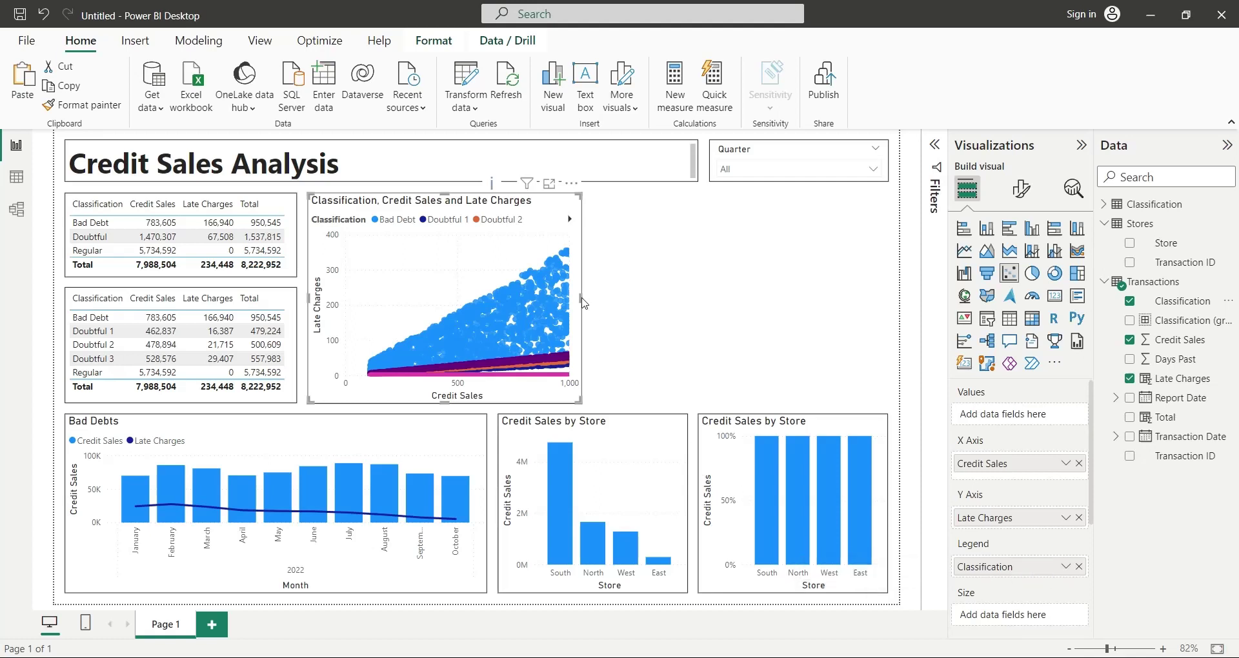
pyautogui.moveTo(592, 303)
pyautogui.mouseDown()
pyautogui.moveTo(607, 305)
pyautogui.moveTo(599, 315)
pyautogui.mouseUp()
# Step: Set the legend position to Center right and stretch the scatter chart wider
pyautogui.click(1021, 189)
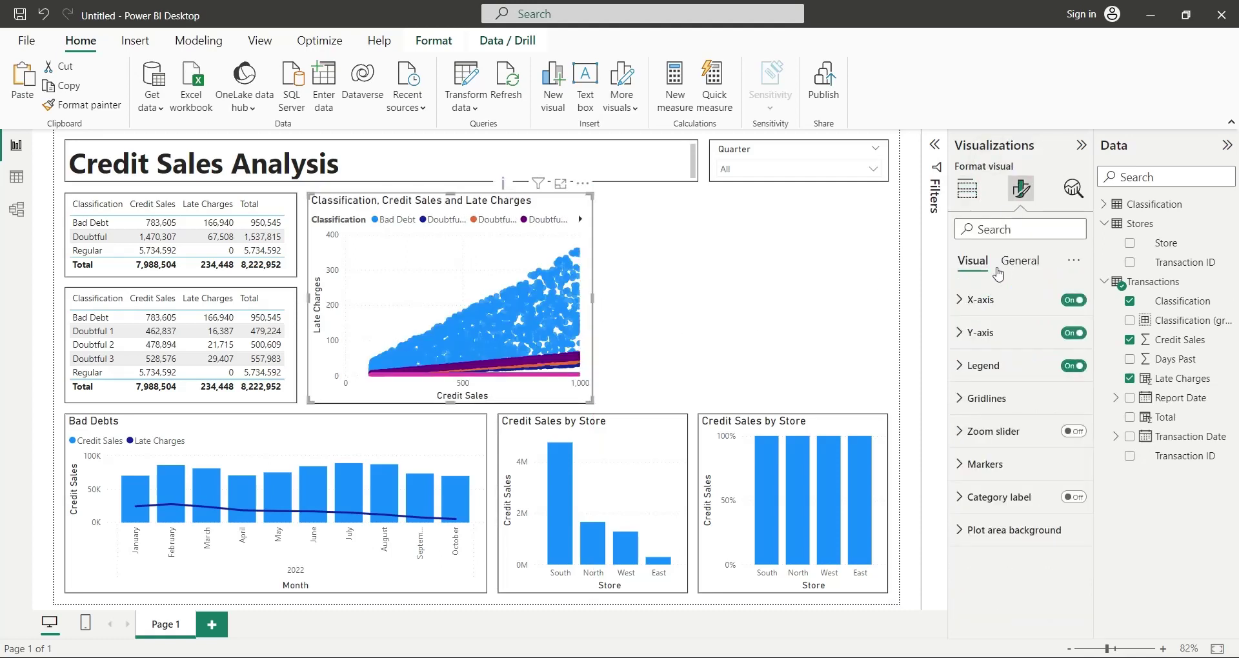
pyautogui.click(986, 366)
pyautogui.click(1027, 458)
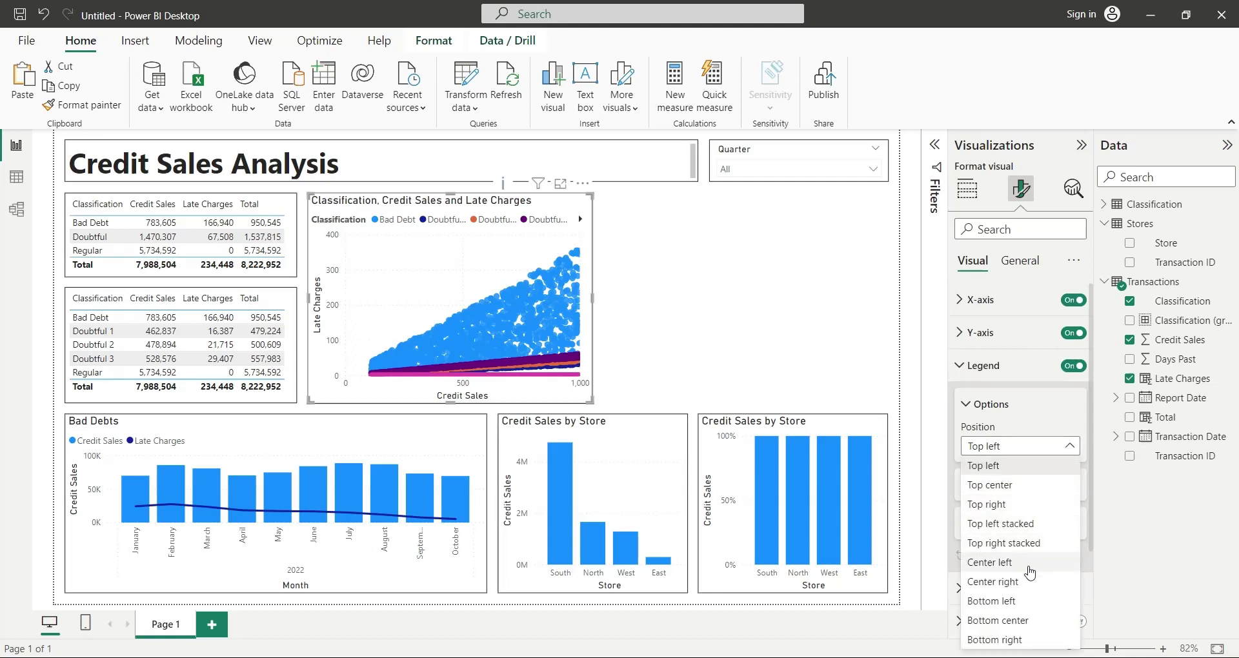
pyautogui.press('Escape')
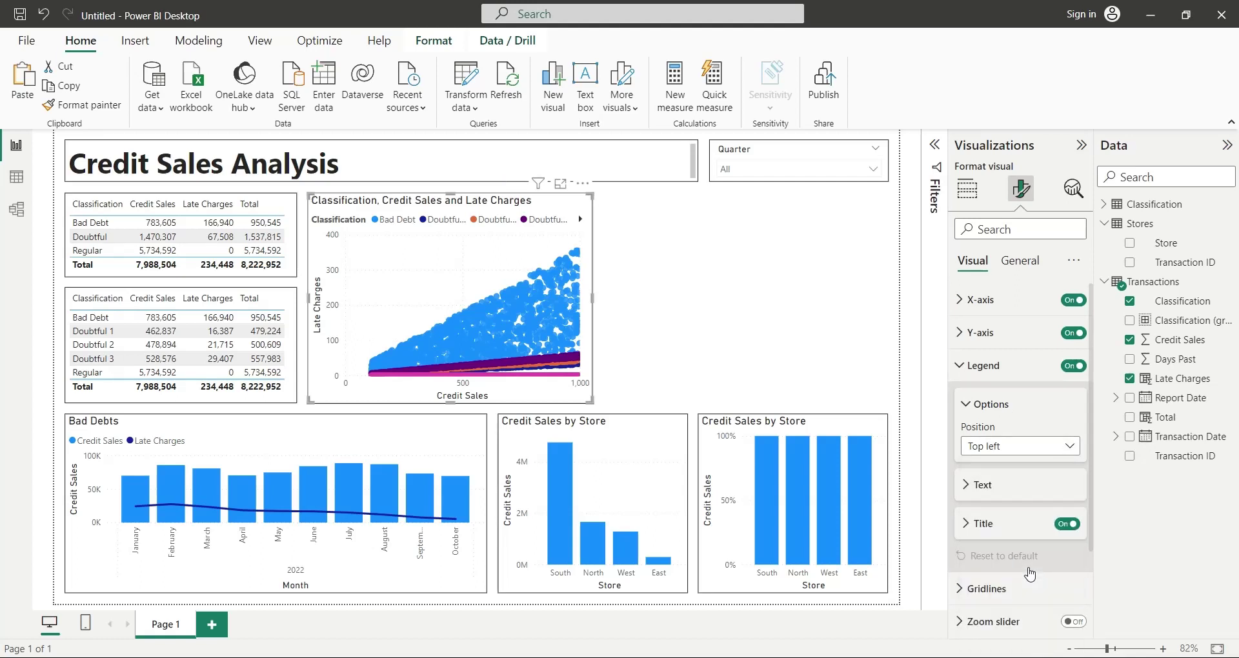
pyautogui.click(1030, 449)
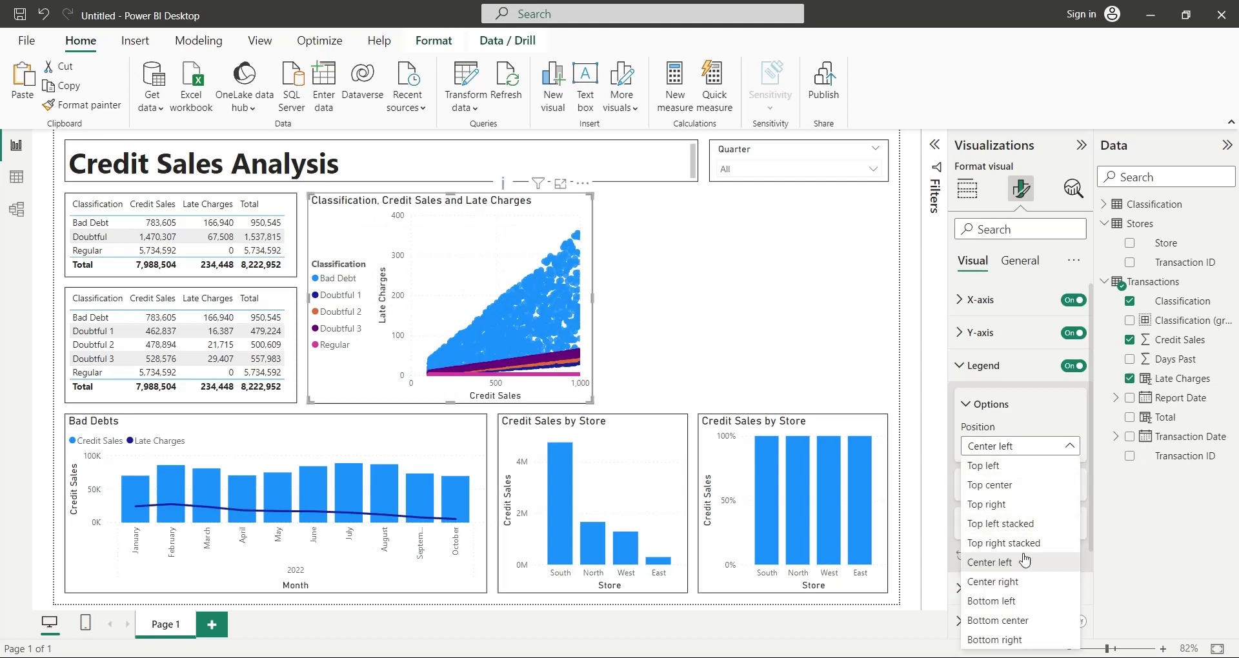
pyautogui.click(1027, 588)
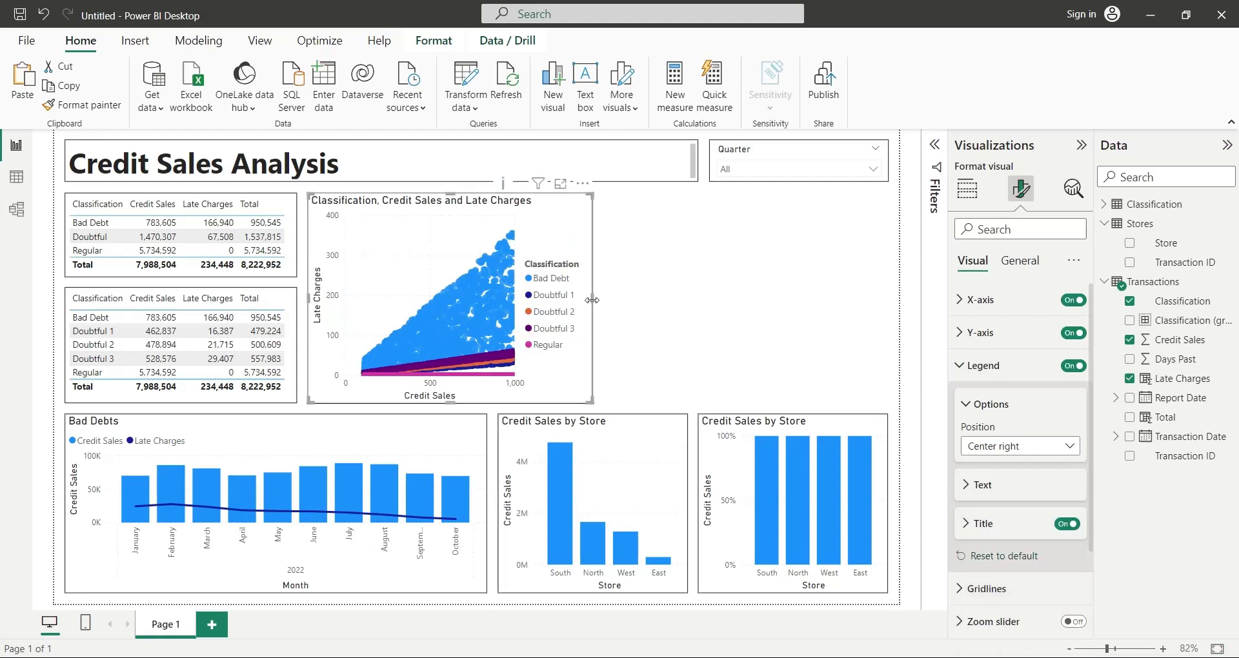
pyautogui.moveTo(594, 300); pyautogui.dragTo(613, 306)
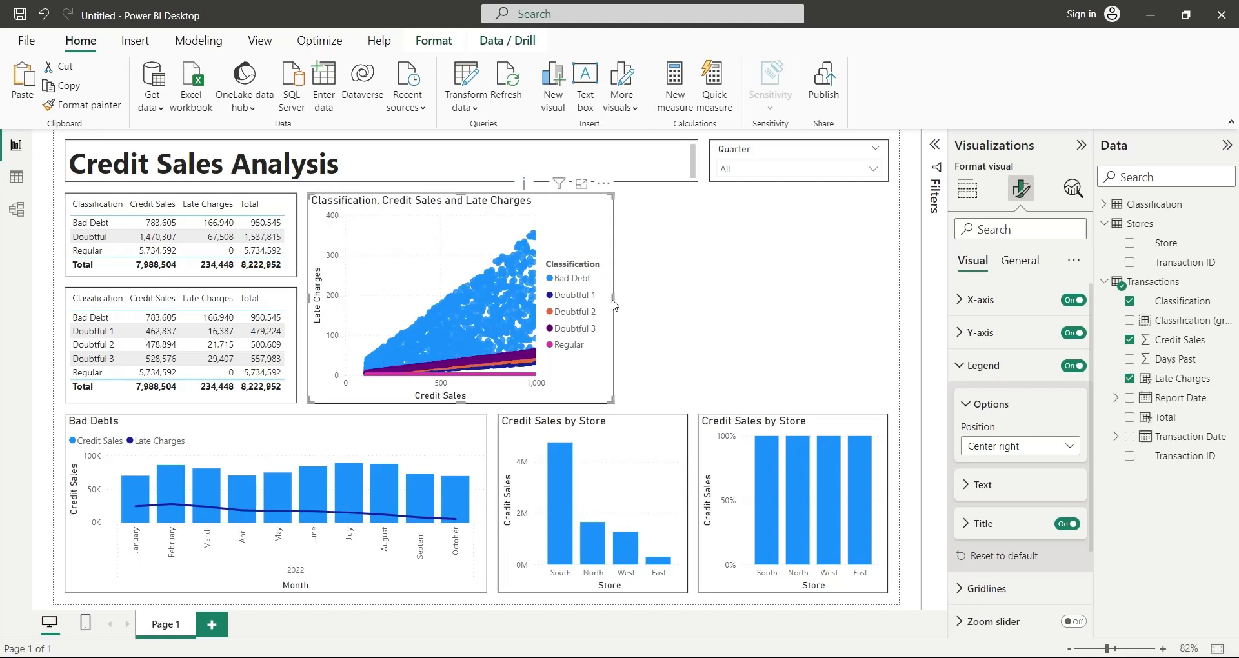
pyautogui.moveTo(625, 305); pyautogui.dragTo(628, 306)
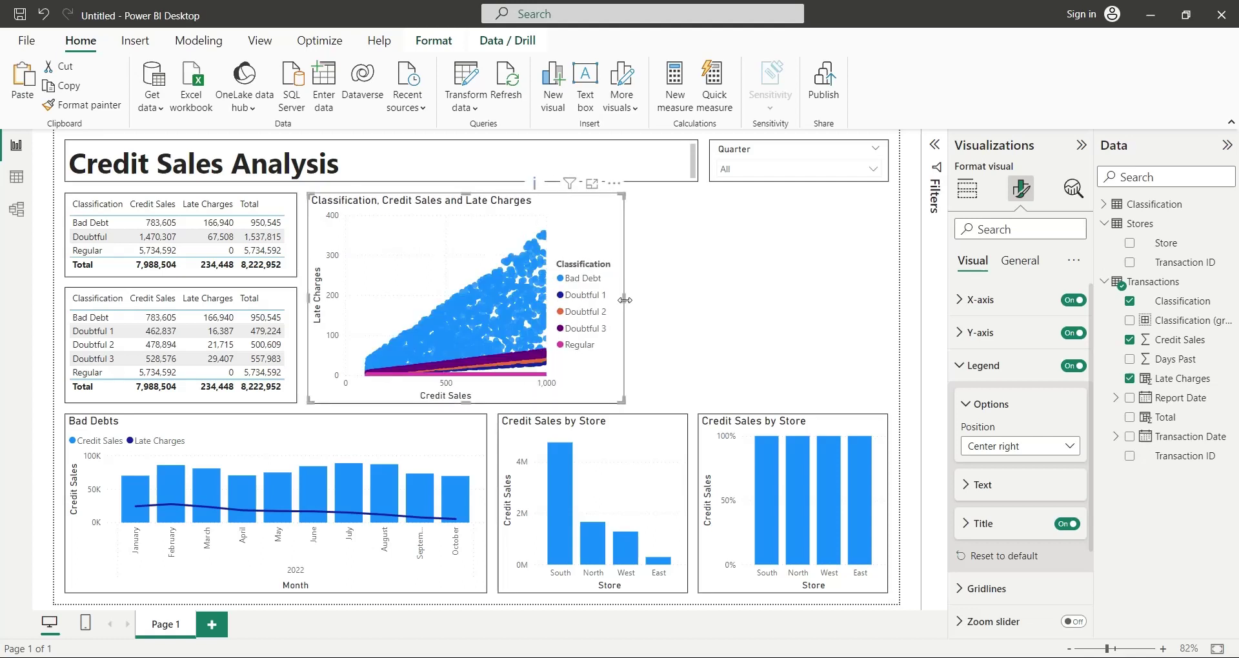
pyautogui.click(659, 326)
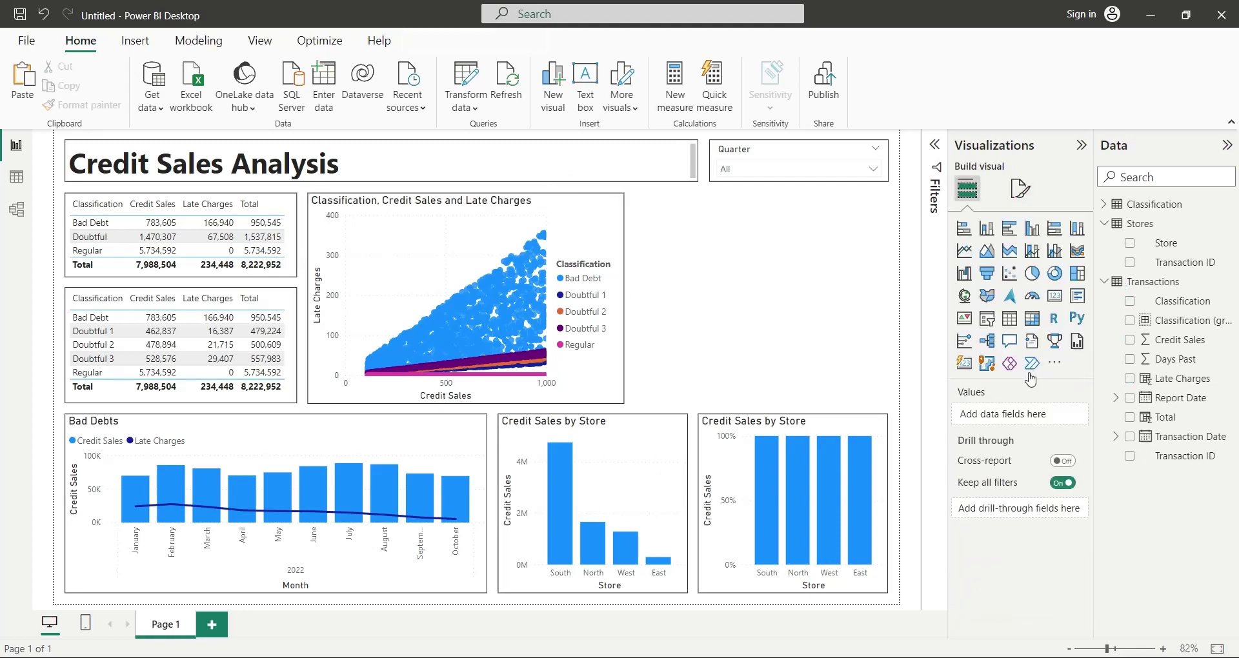
# Step: Import the HistogramChart.pbiviz custom visual and place an empty histogram on the page
pyautogui.click(1055, 365)
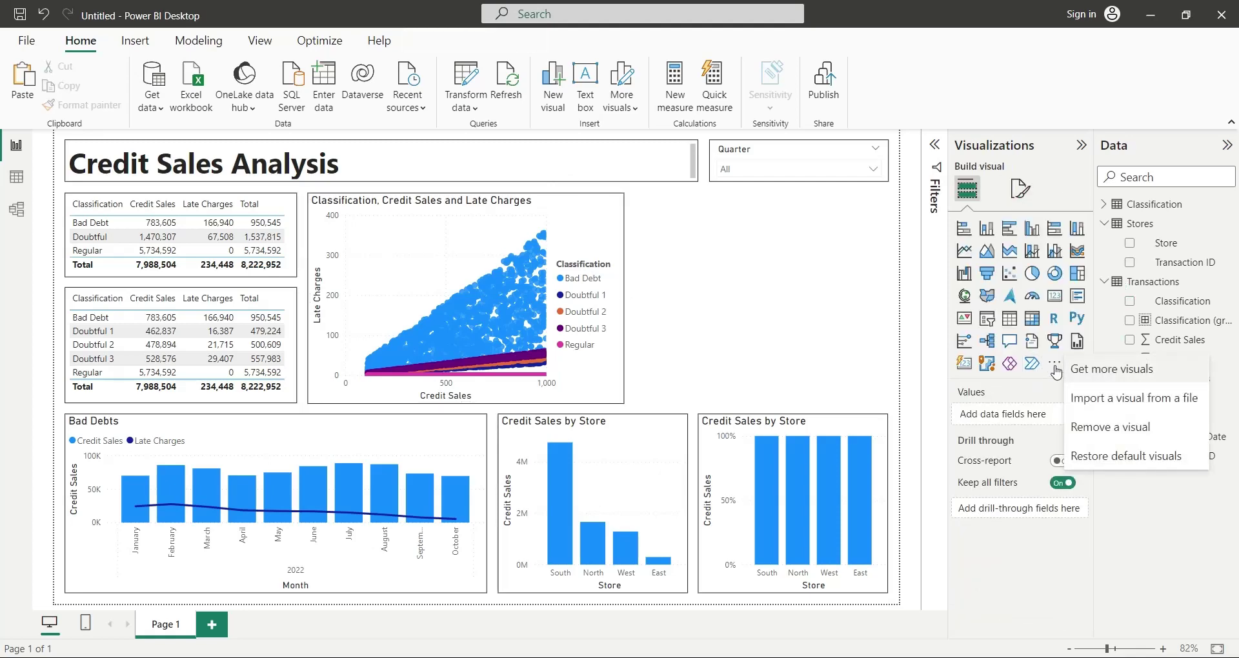
pyautogui.click(1099, 400)
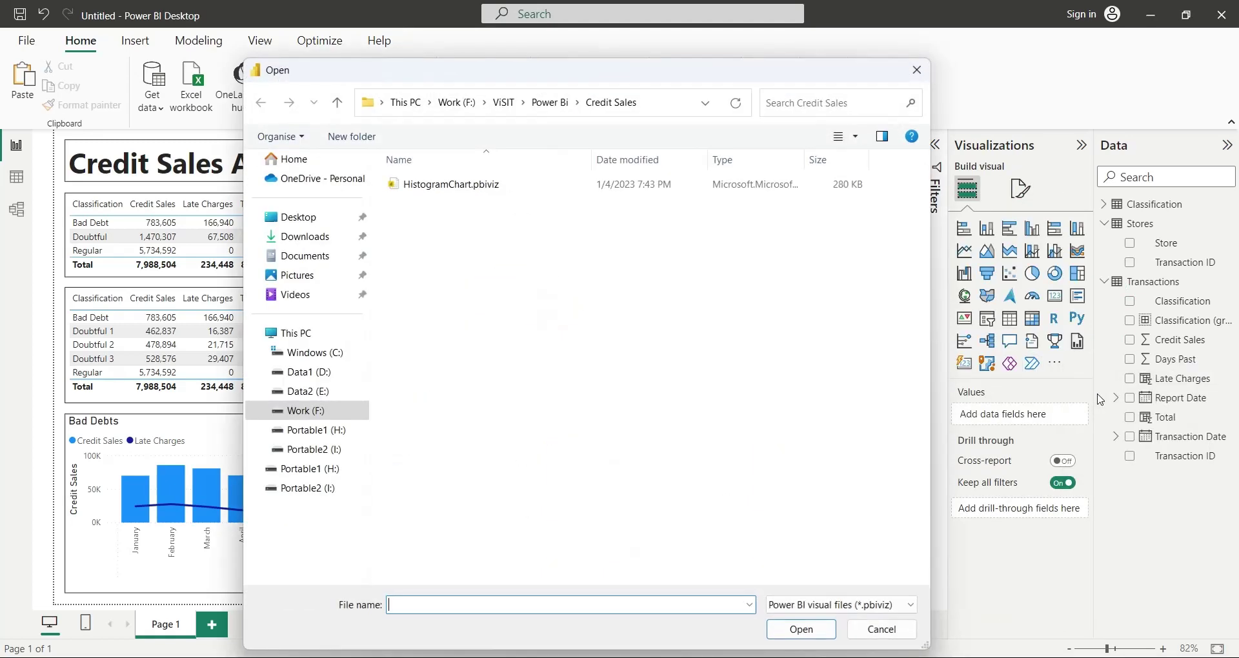
pyautogui.click(439, 186)
pyautogui.click(801, 630)
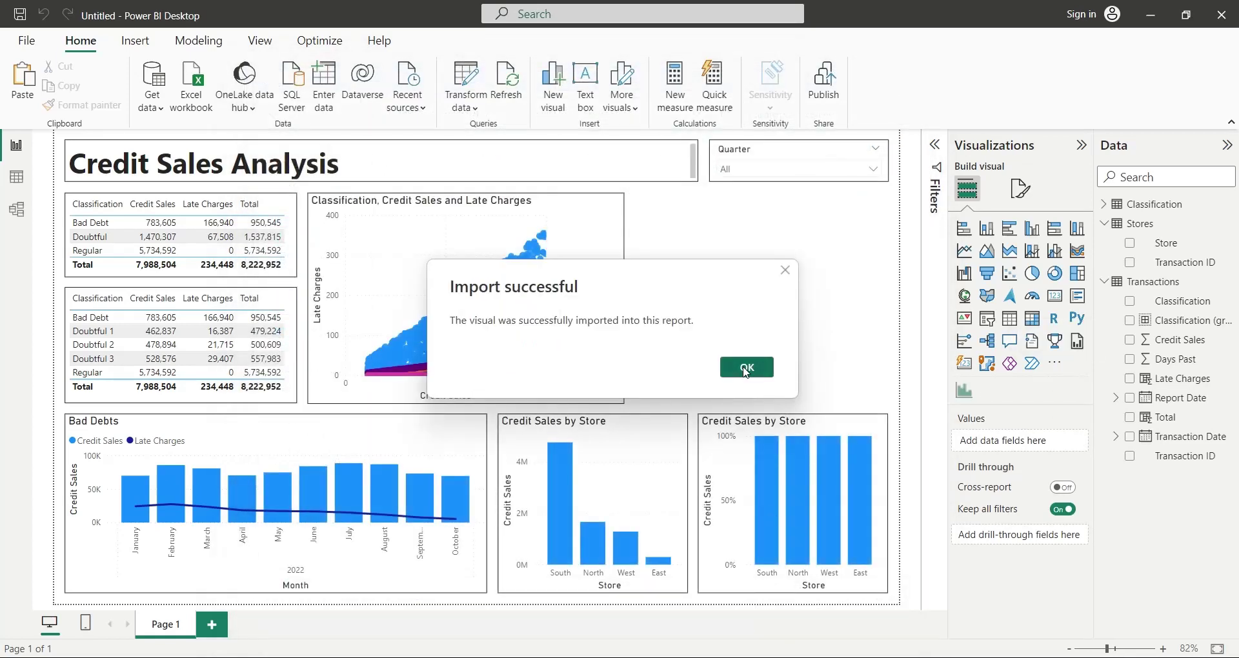
pyautogui.click(747, 367)
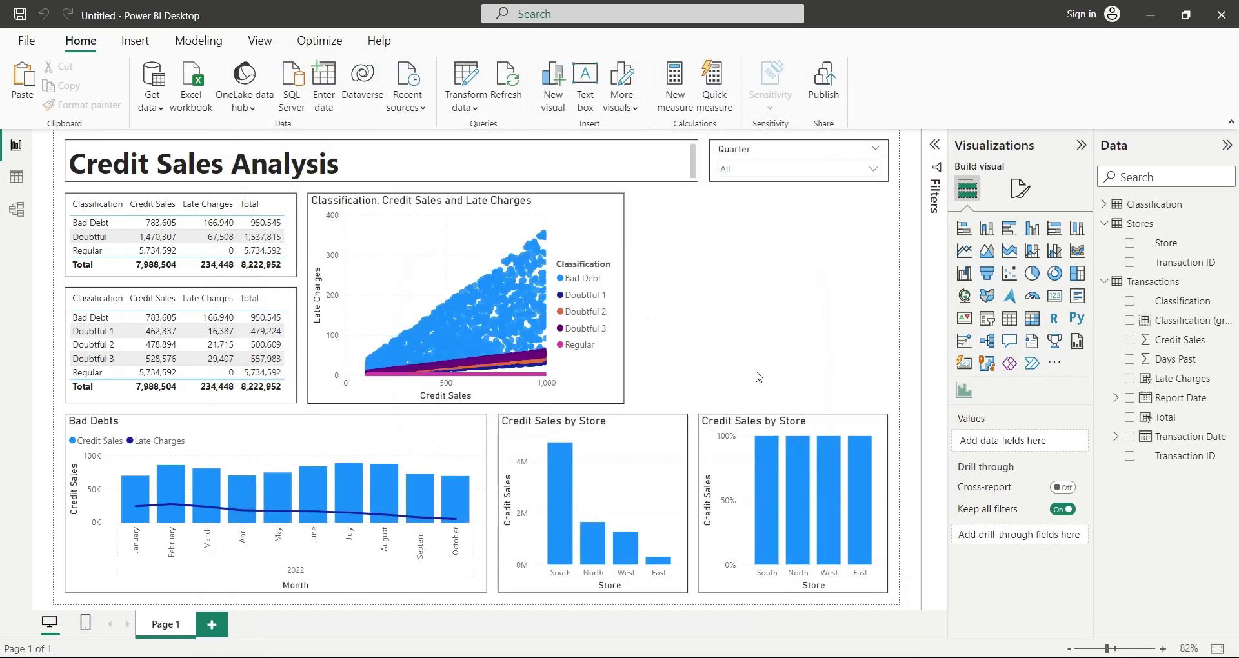
pyautogui.click(962, 392)
# Step: Widen the histogram and use Credit Sales as both its Values and Frequency fields
pyautogui.moveTo(718, 319); pyautogui.dragTo(634, 314)
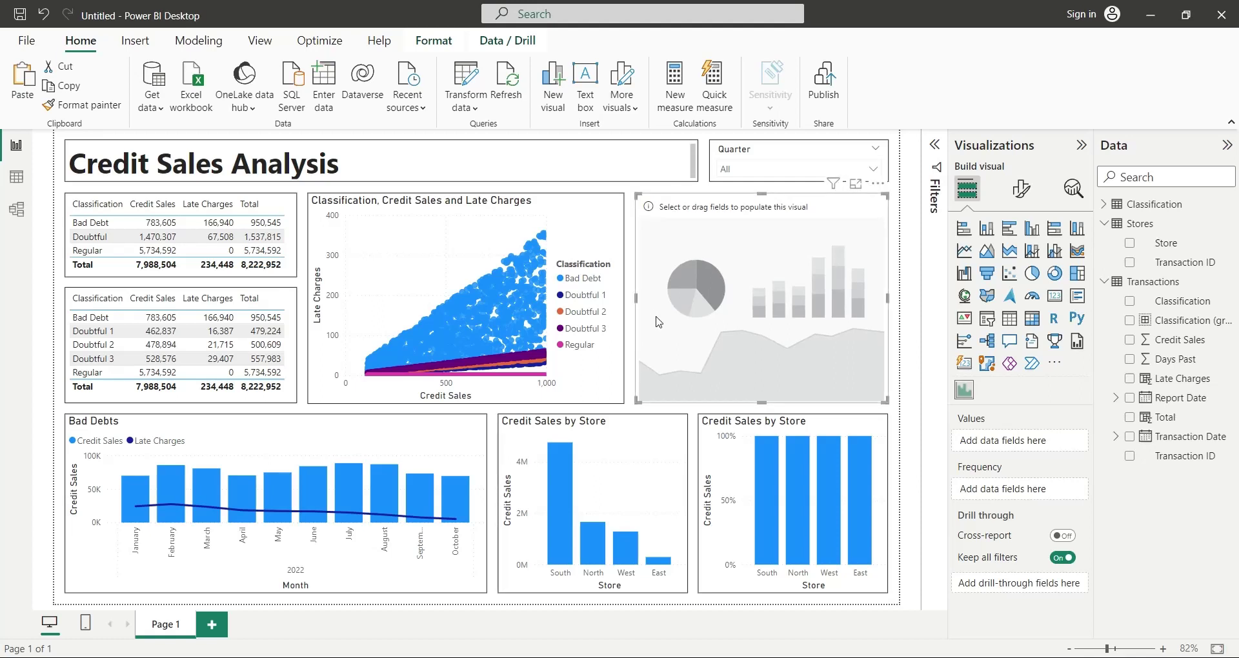
pyautogui.moveTo(1179, 339); pyautogui.dragTo(1055, 445)
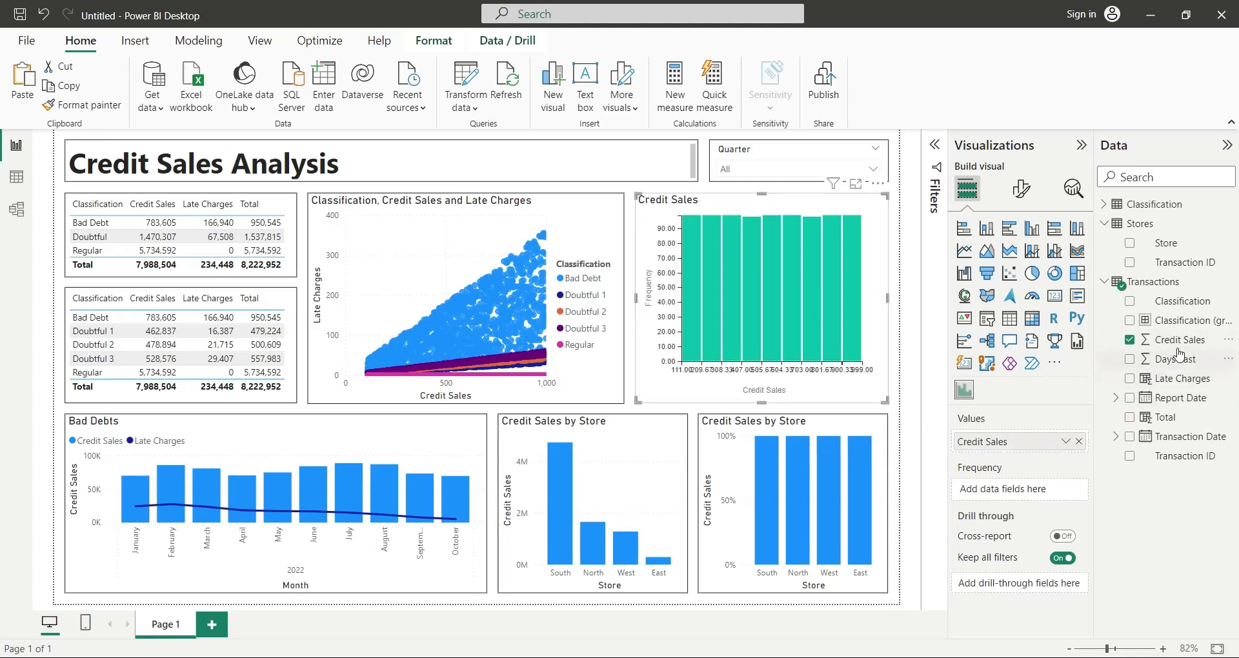
pyautogui.moveTo(1180, 341); pyautogui.dragTo(1040, 488)
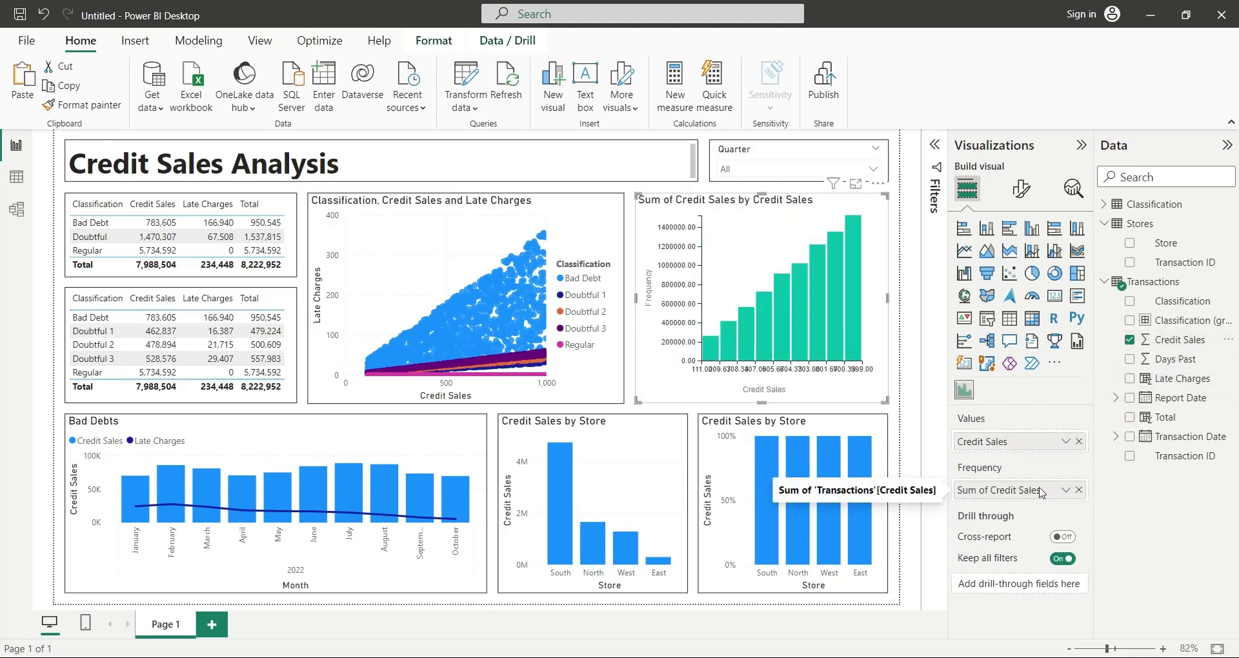
# Step: Rename the frequency field from 'Sum of Credit Sales' to 'Credit Sales'
pyautogui.doubleClick(992, 494)
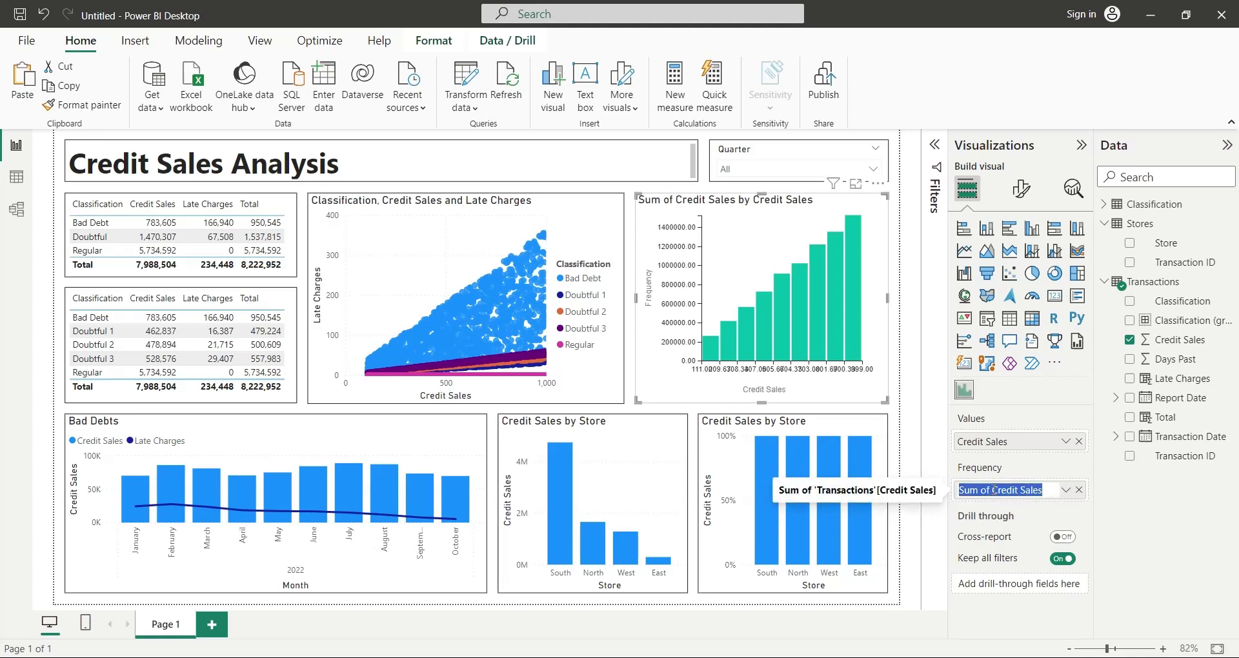
pyautogui.click(995, 490)
pyautogui.moveTo(995, 490); pyautogui.dragTo(861, 494)
pyautogui.press('BackSpace')
pyautogui.press('Return')
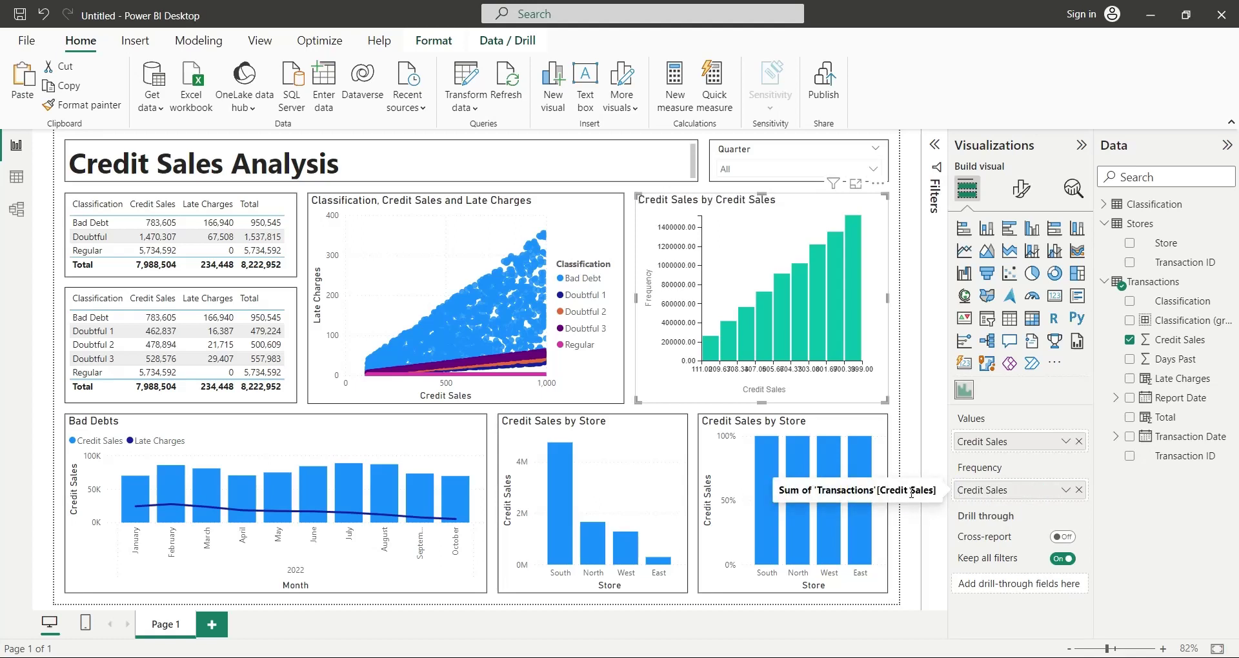
# Step: Set the histogram's number of bins to 5
pyautogui.click(1021, 189)
pyautogui.click(989, 304)
pyautogui.click(996, 351)
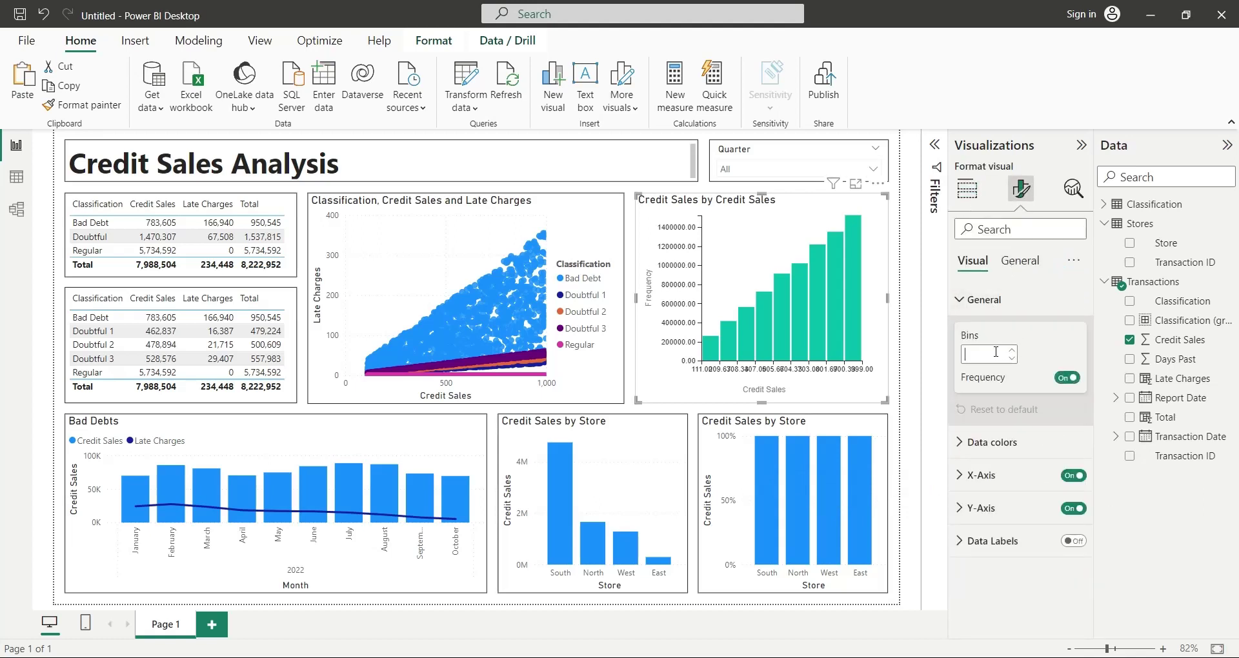
pyautogui.write('5')
pyautogui.press('Return')
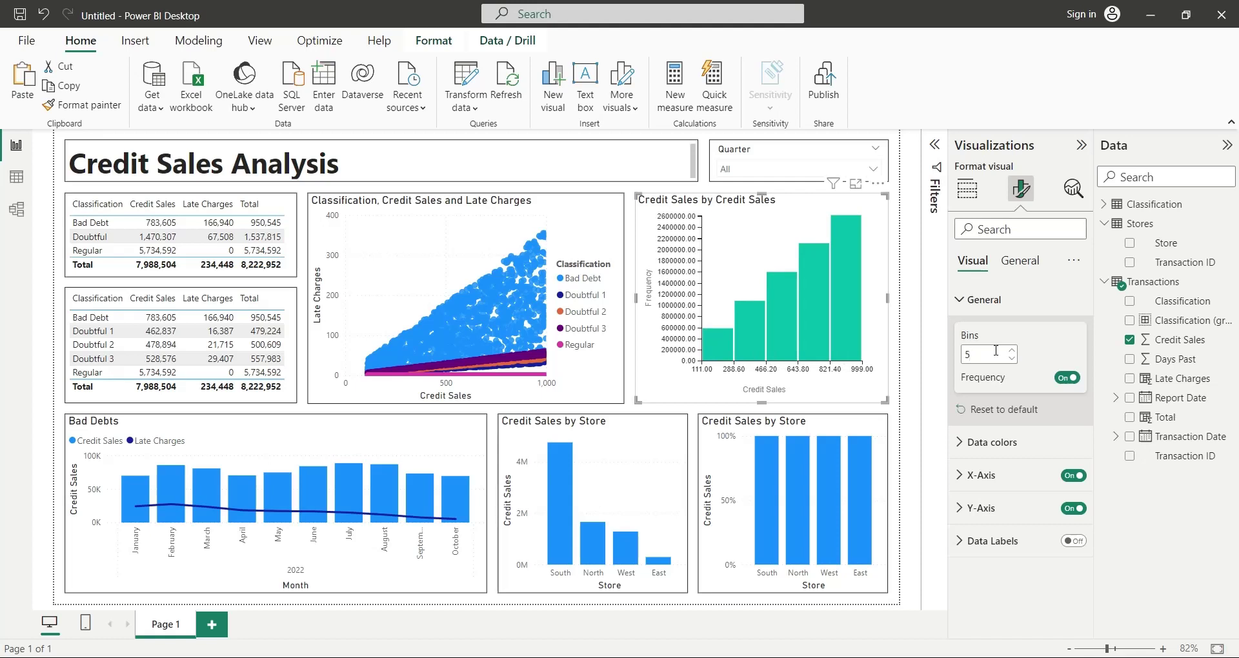
# Step: Turn on the histogram's visual border under Effects
pyautogui.click(1018, 262)
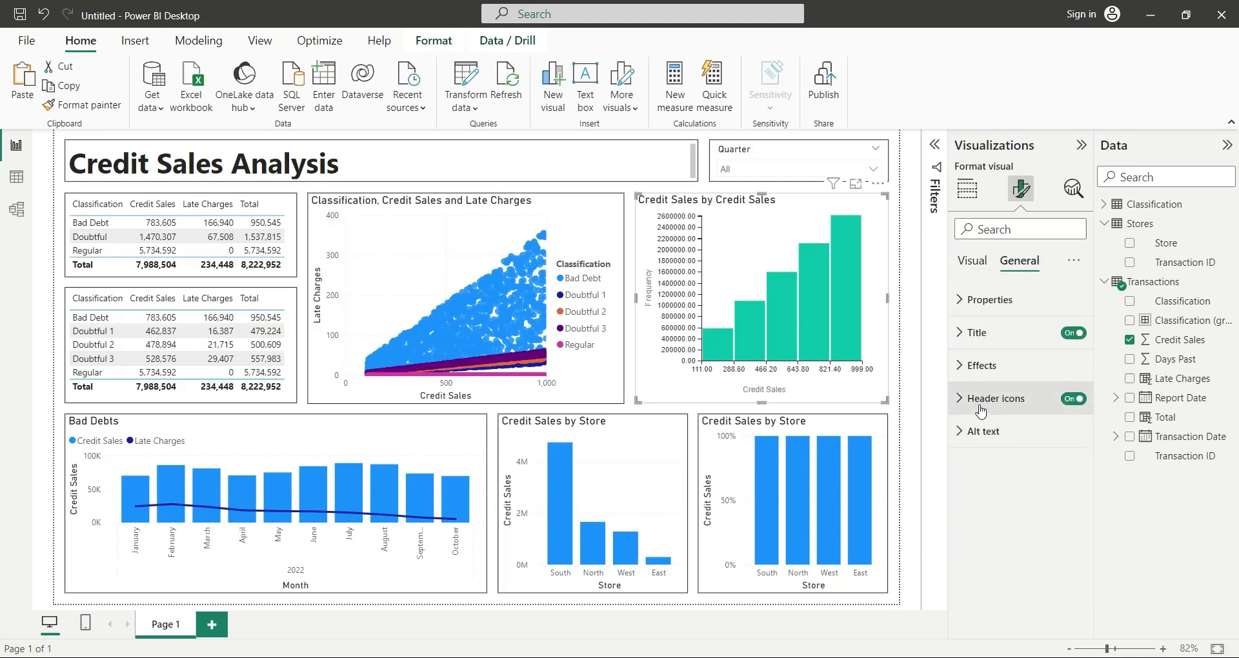
pyautogui.click(982, 365)
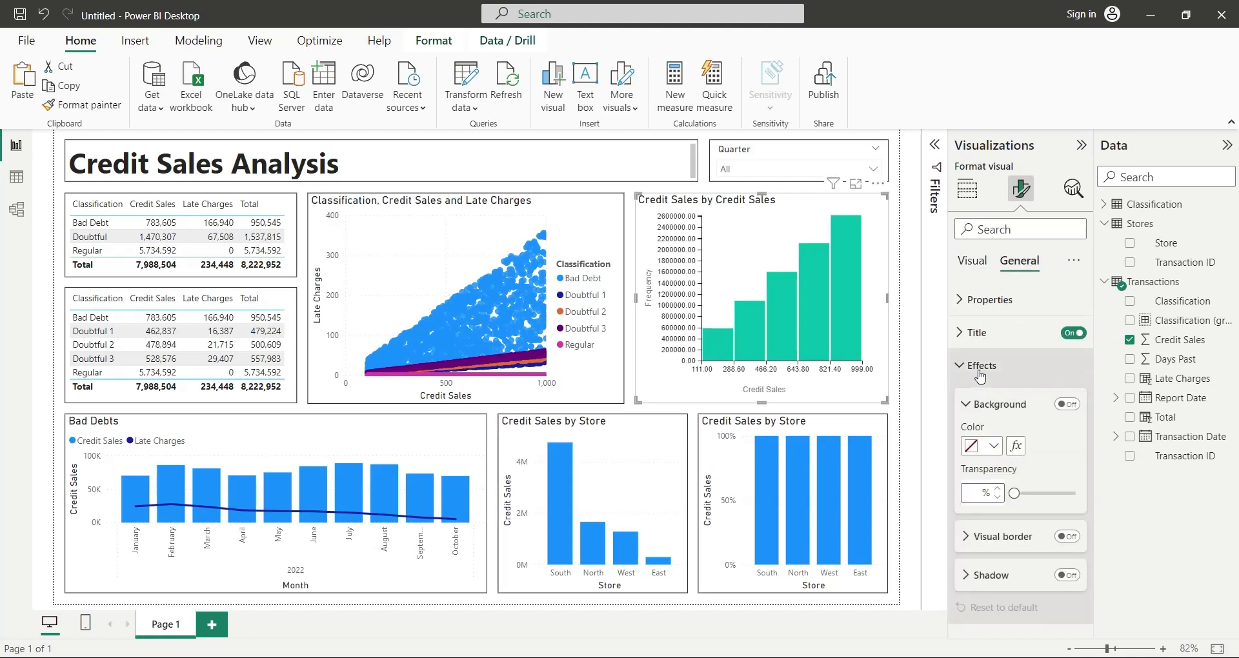
pyautogui.click(1068, 537)
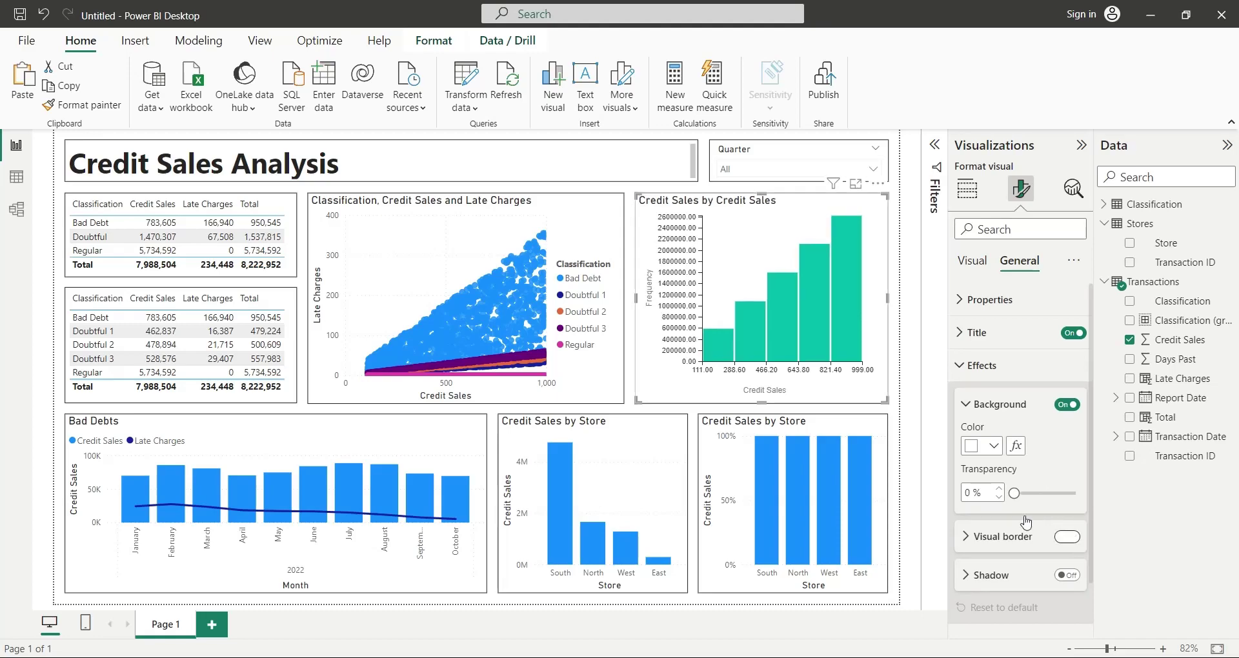
pyautogui.click(902, 426)
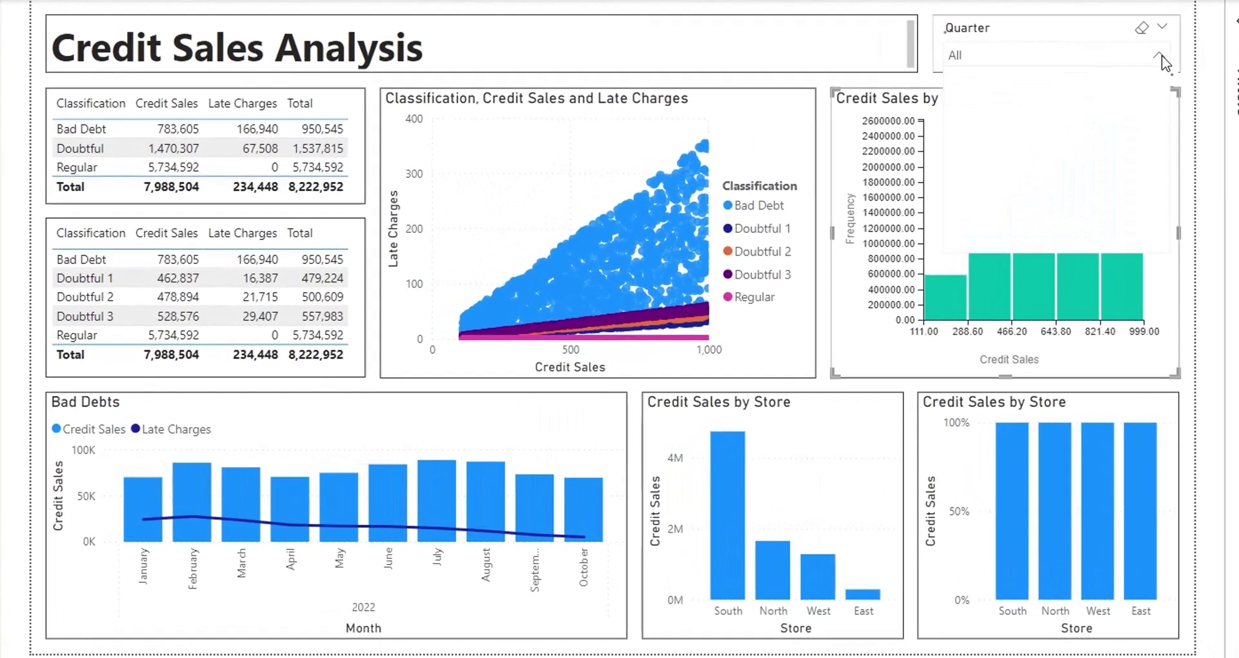
# Step: Filter the report to Qtr 1, 2, 3 and 4 in turn, then return to All
pyautogui.click(873, 168)
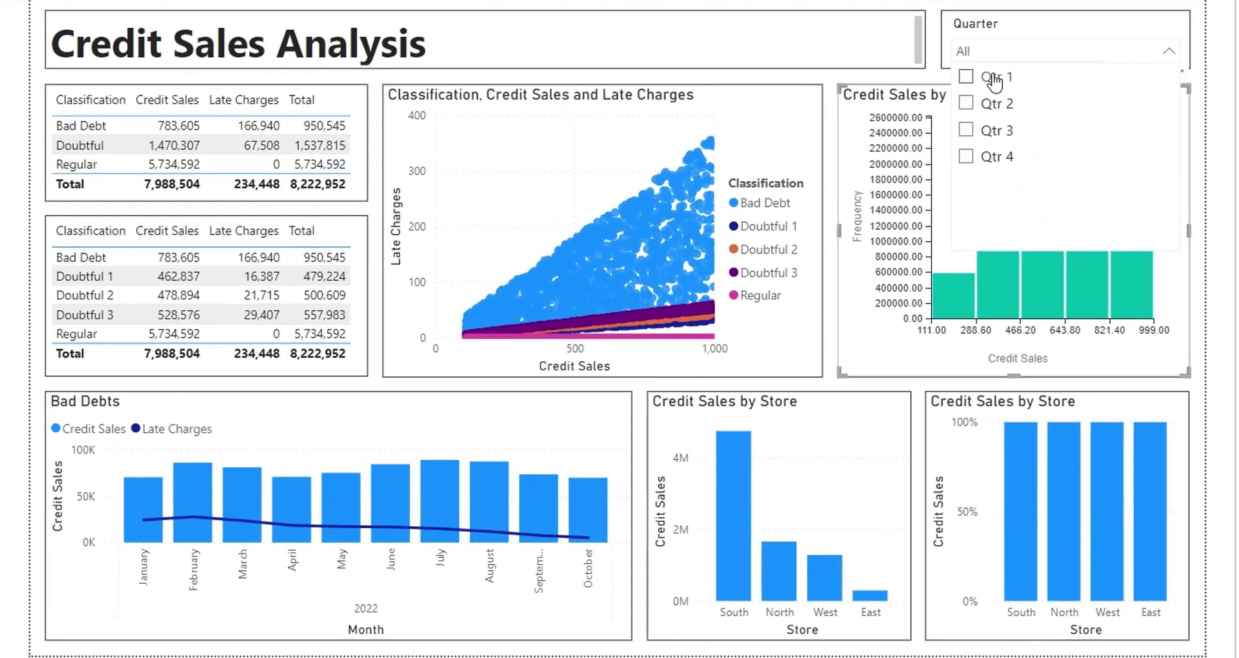
pyautogui.click(994, 80)
pyautogui.click(993, 104)
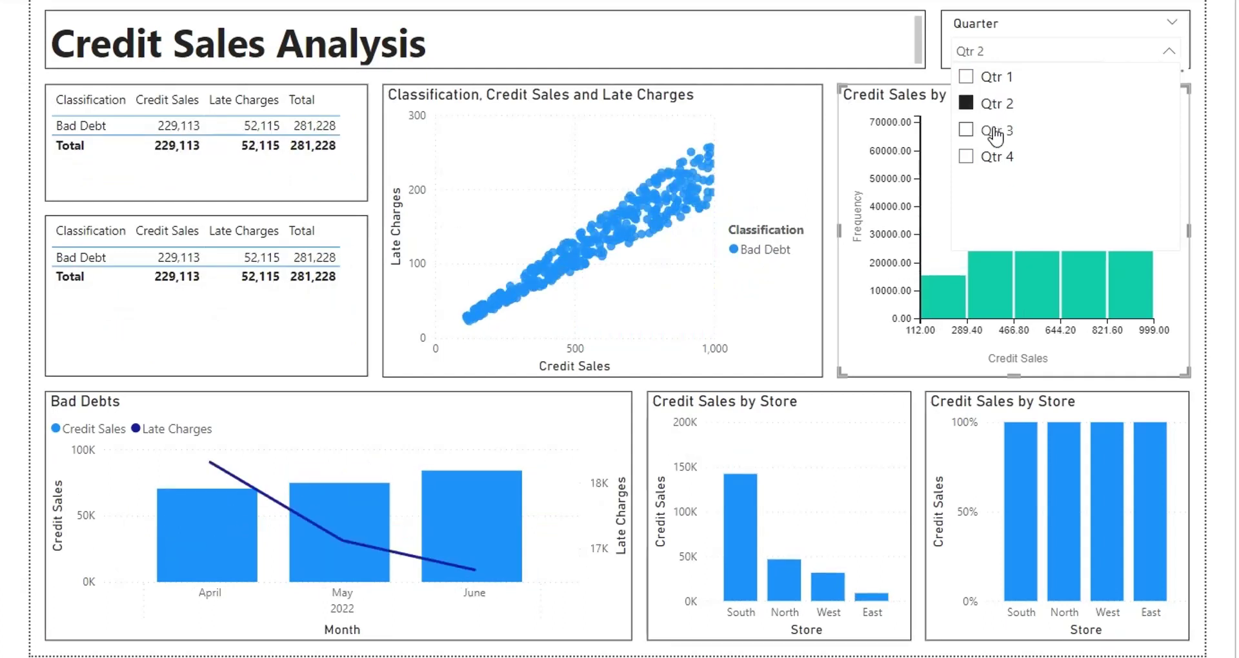
pyautogui.click(994, 131)
pyautogui.click(992, 157)
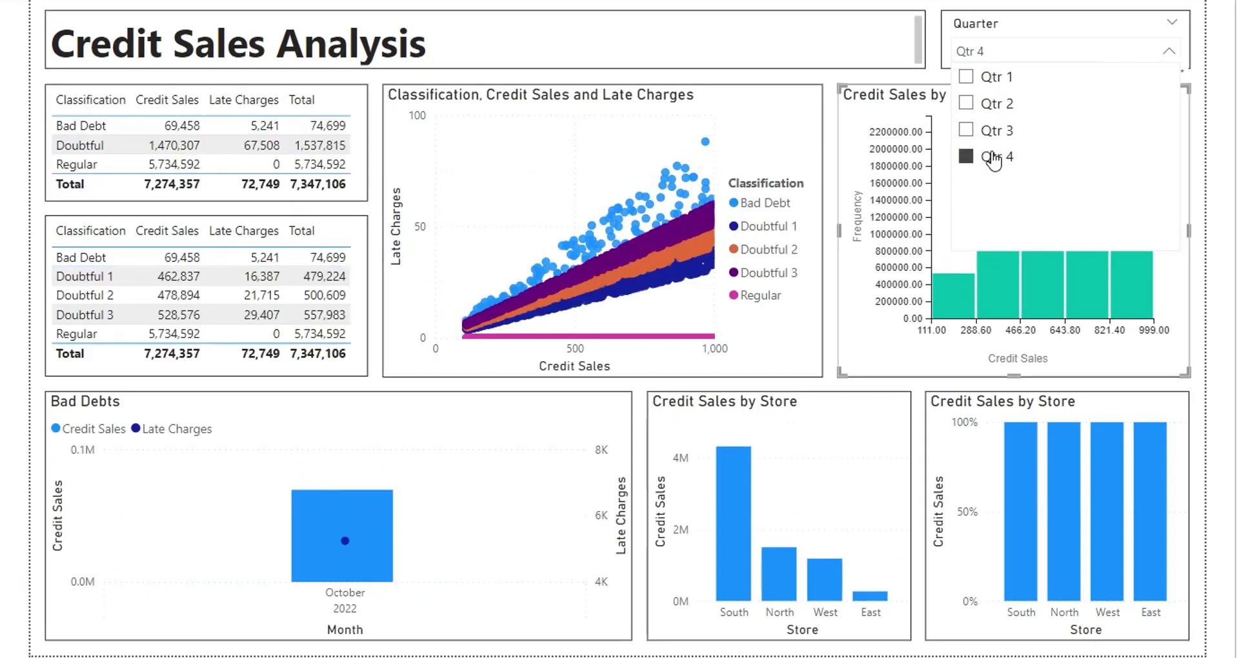
pyautogui.click(994, 158)
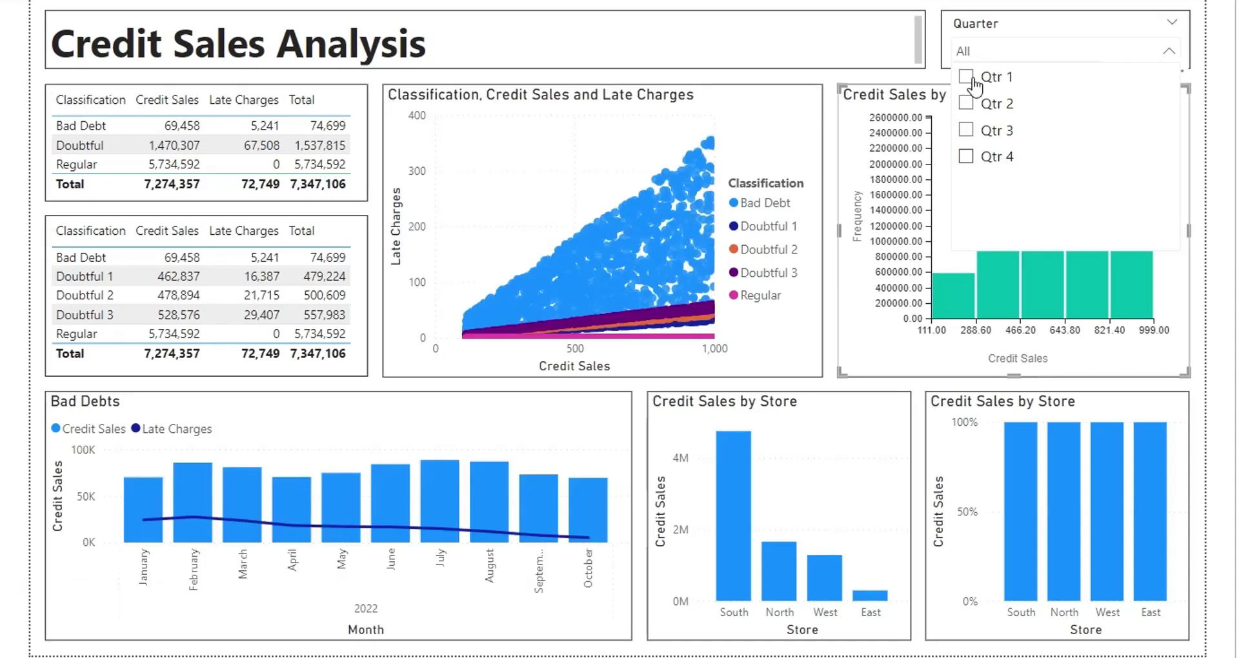
# Step: Cross-filter the report to Bad Debt, then to Doubtful, from the classification table
pyautogui.click(1205, 219)
pyautogui.click(158, 131)
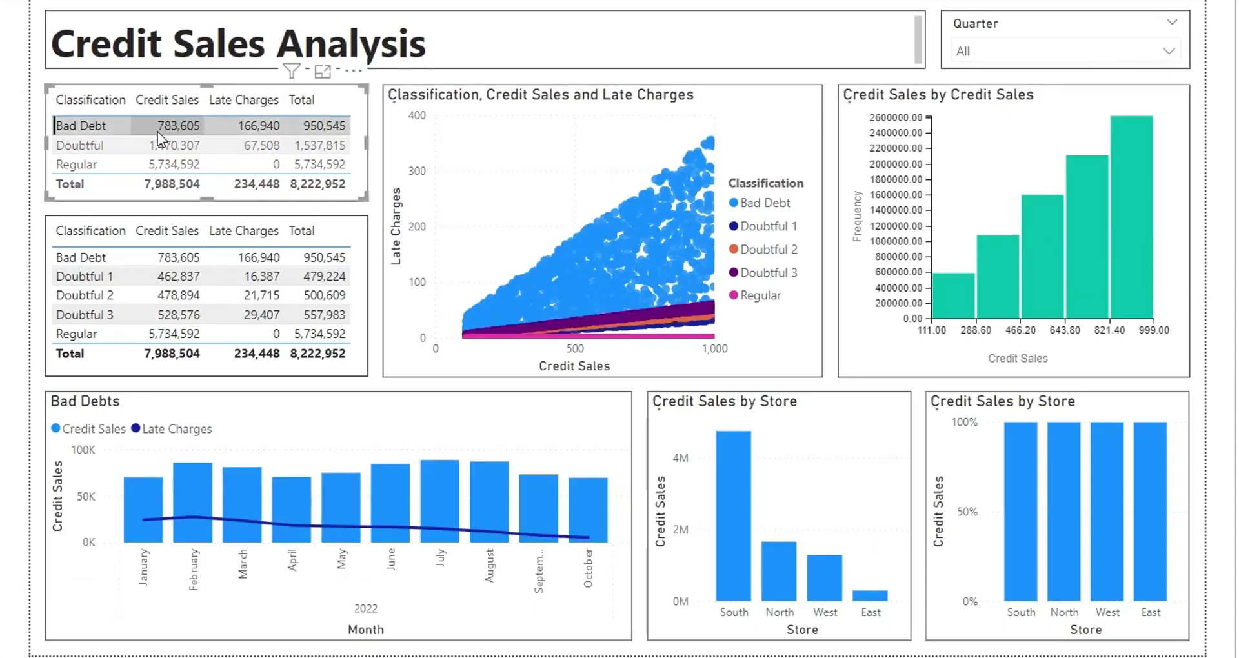
pyautogui.click(154, 142)
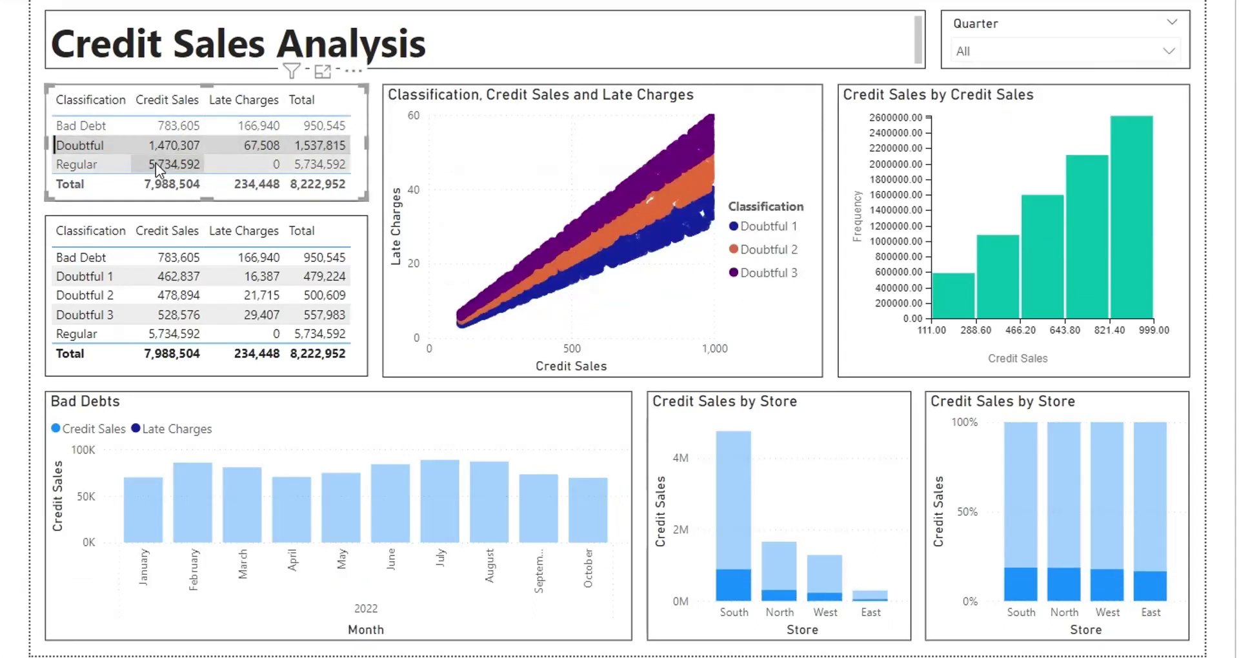